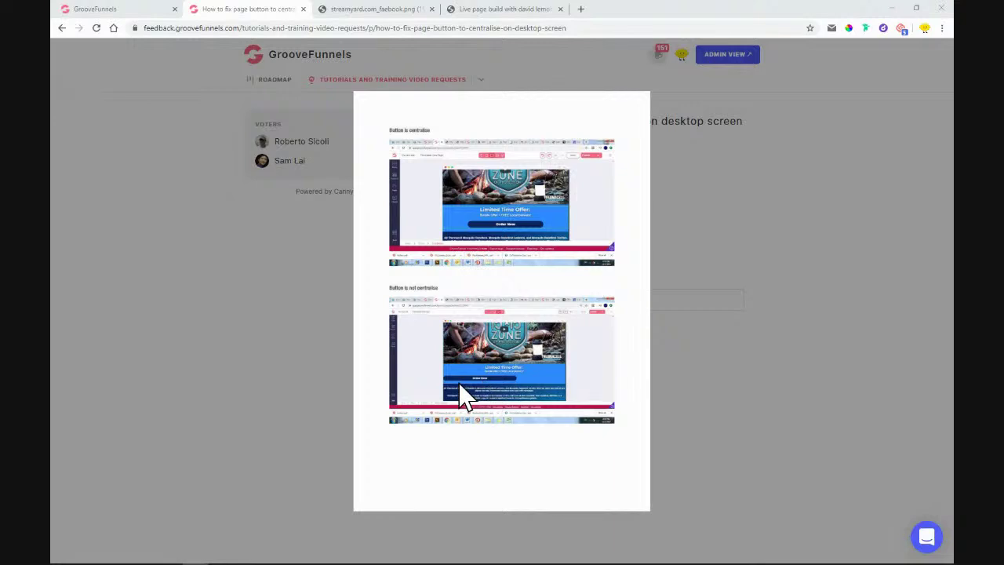
Close the enlarged screenshot, review the "how to center buttons" request, and show the title slide about centering elements.
left_click(763, 206)
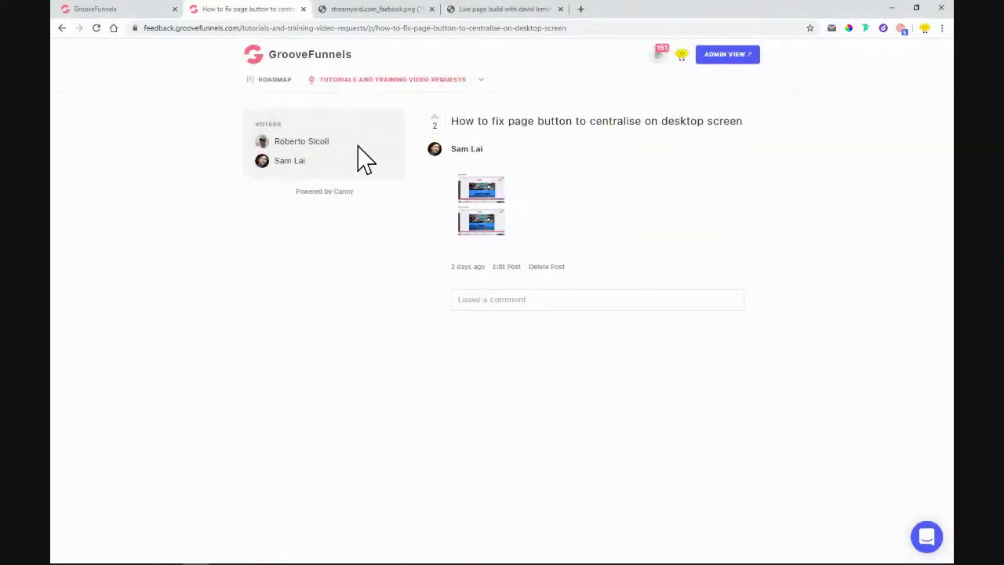
left_click(62, 28)
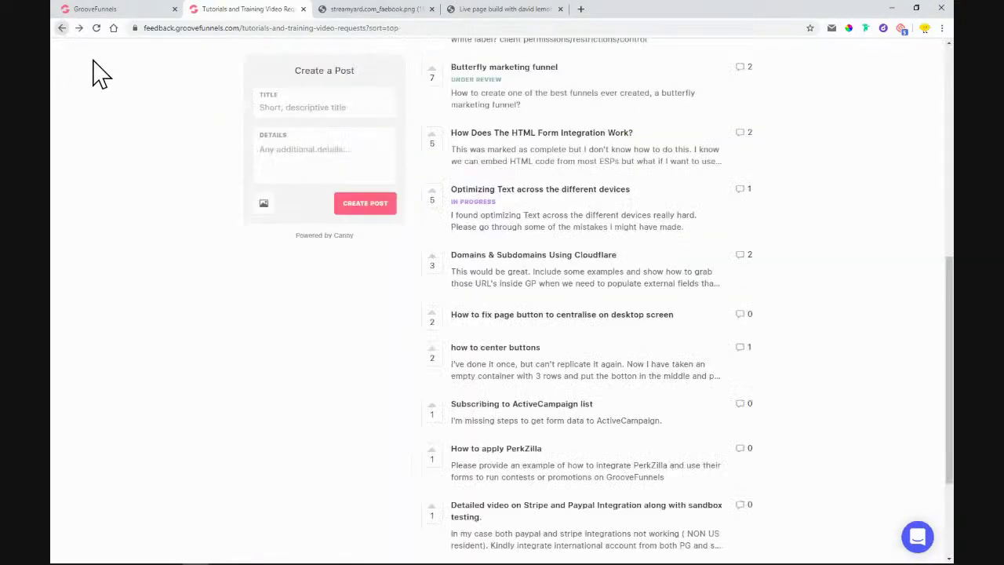
left_click(521, 349)
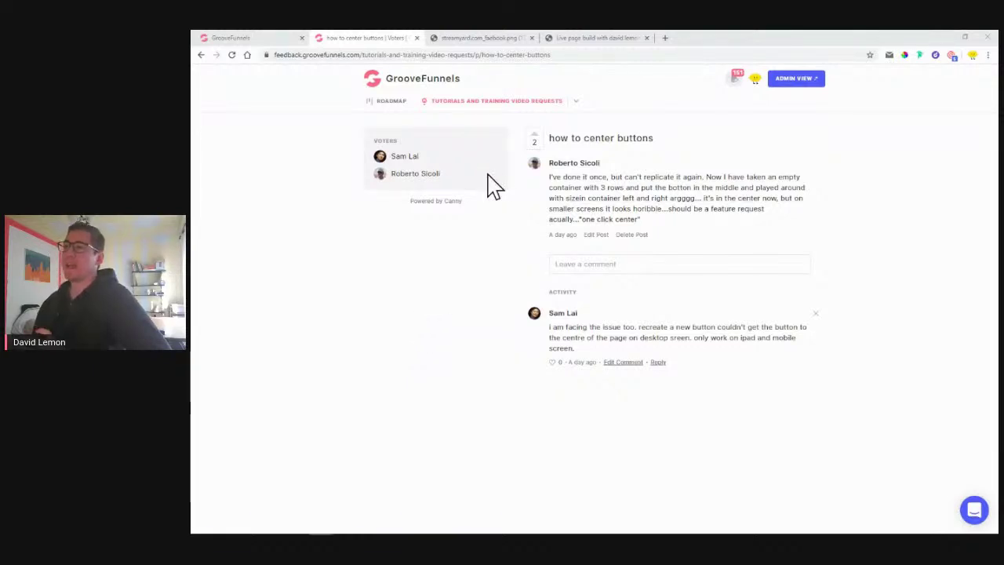
left_click(596, 38)
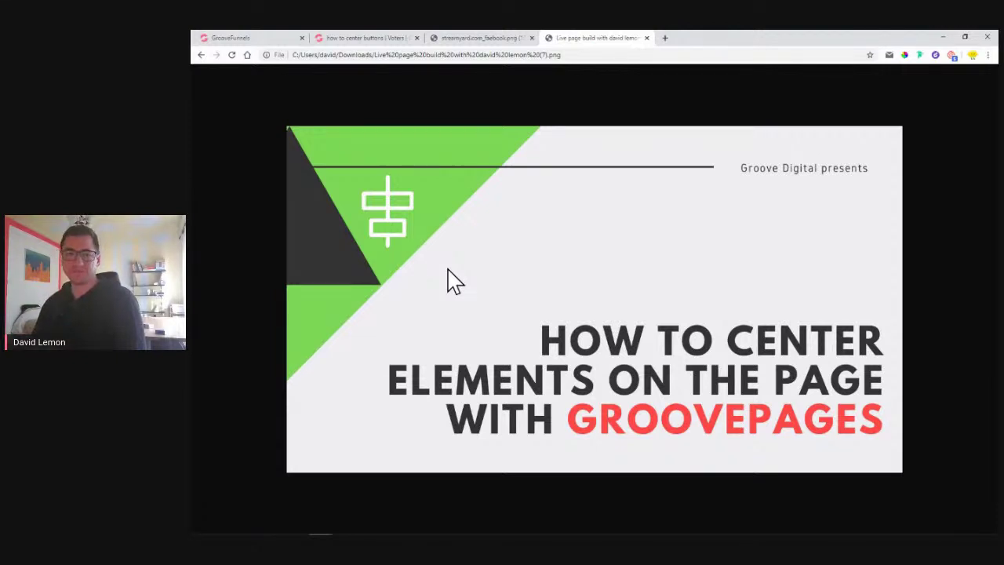
Switch to the GroovePages builder and add an empty container from the wireframe blocks to the blank page.
left_click(239, 39)
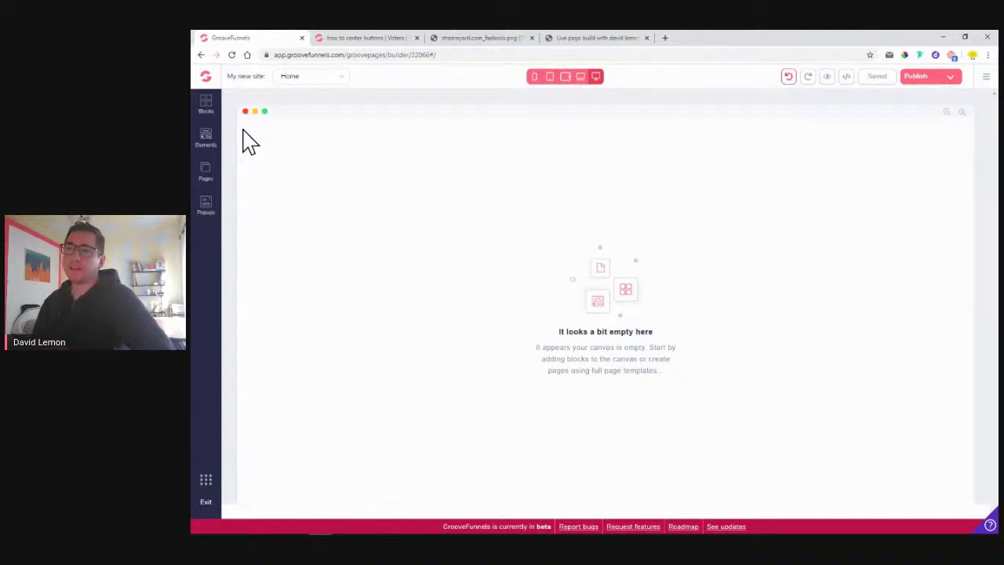
left_click(208, 106)
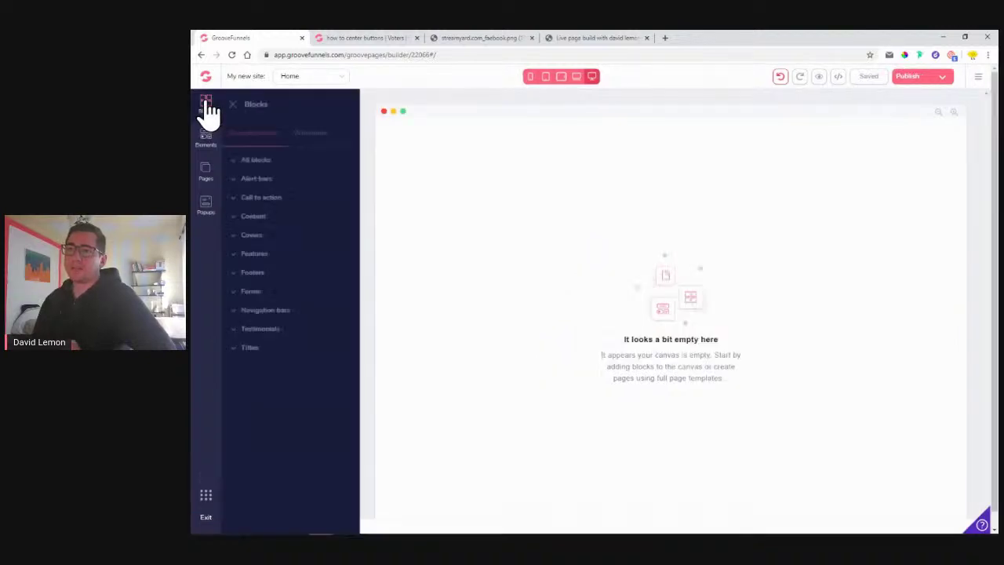
left_click(314, 141)
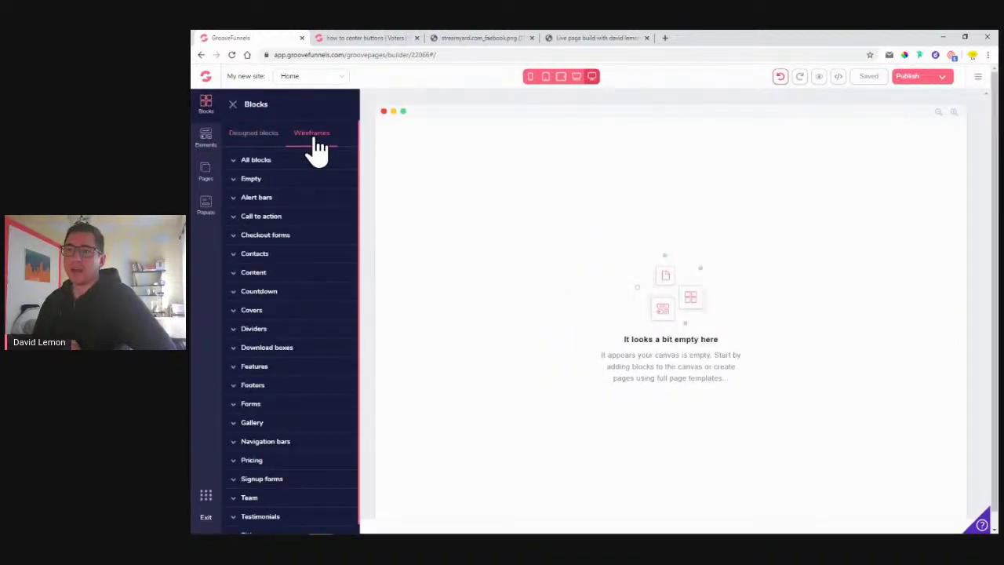
left_click(269, 182)
left_click_drag(280, 208, 533, 188)
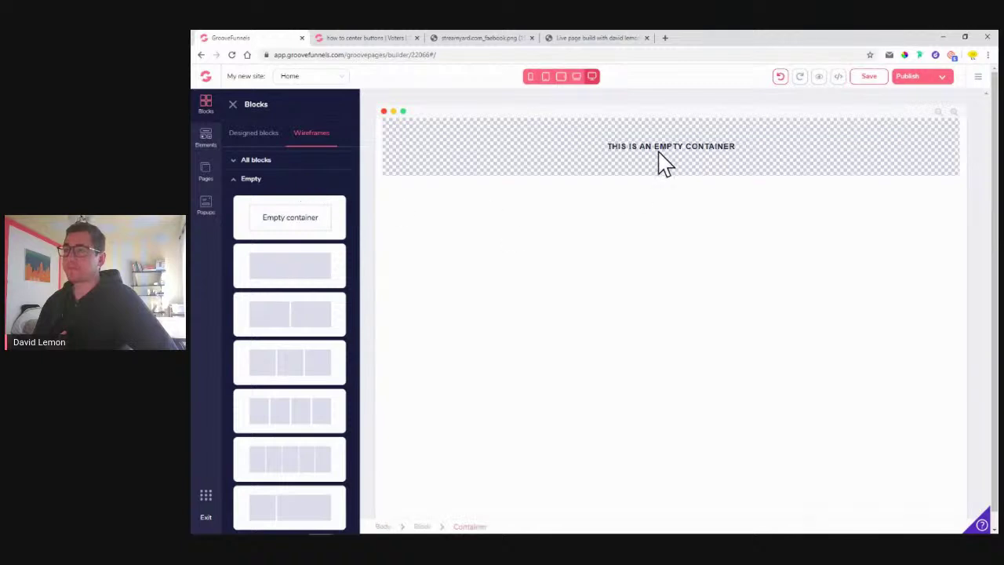
Add an Image media element inside the empty container.
left_click(211, 153)
scroll(306, 235, "down", 5)
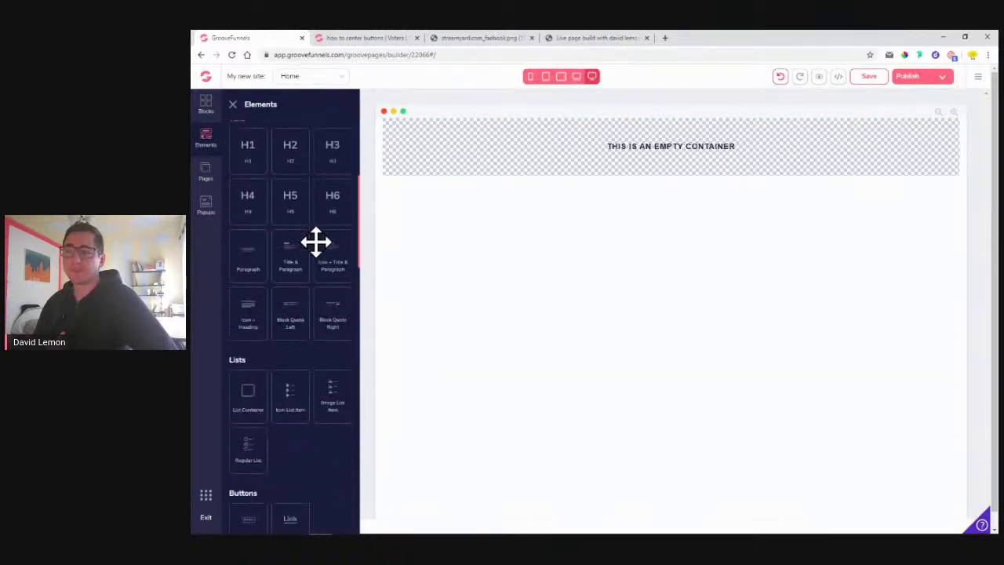
scroll(314, 239, "down", 3)
left_click_drag(289, 320, 491, 157)
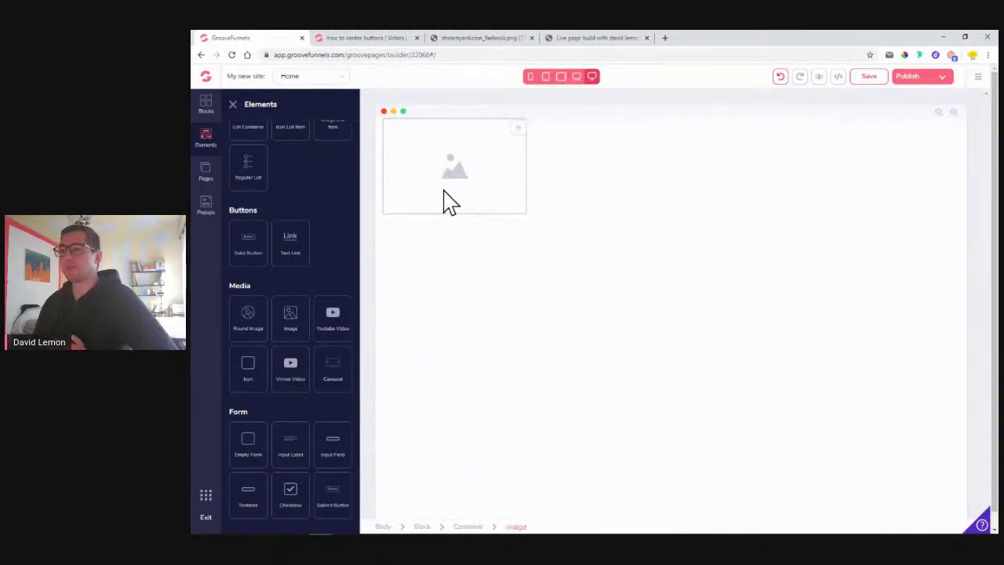
left_click(464, 175)
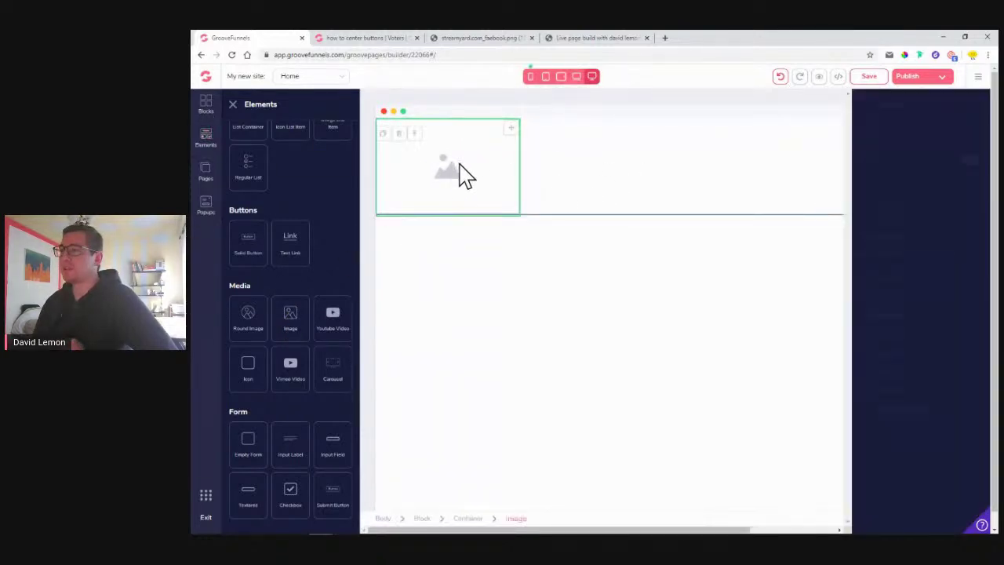
left_click(920, 135)
left_click(900, 215)
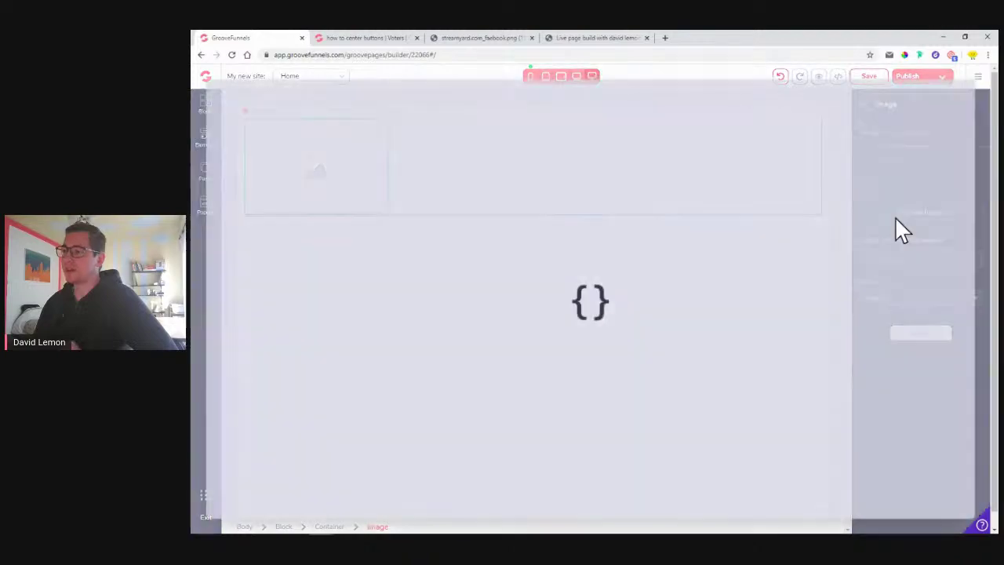
scroll(663, 302, "down", 5)
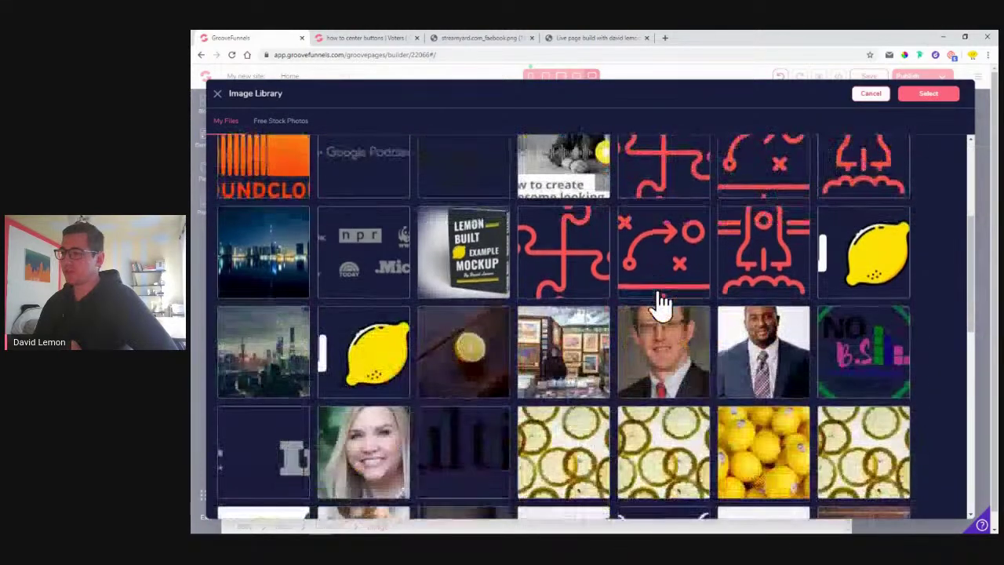
left_click(259, 479)
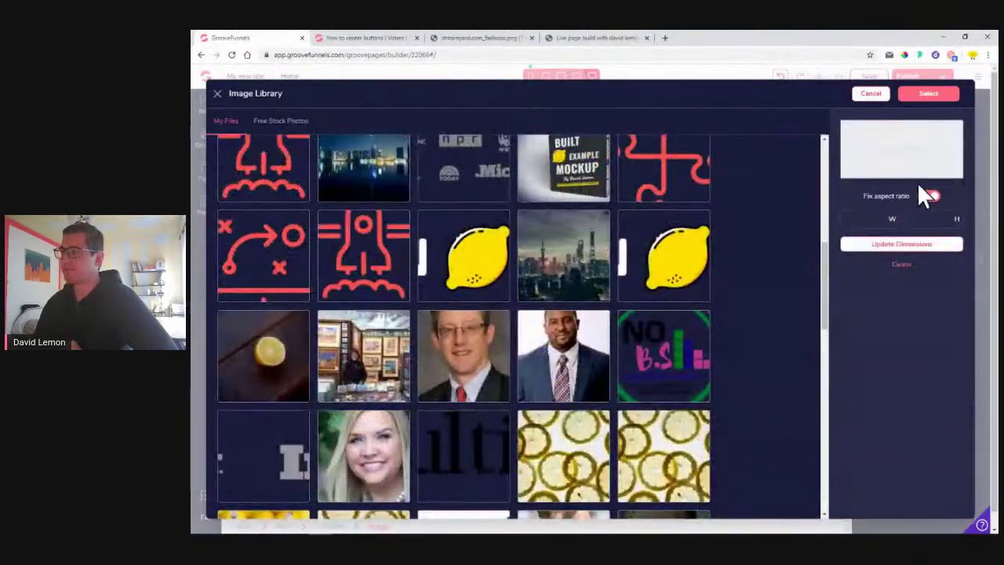
left_click(930, 94)
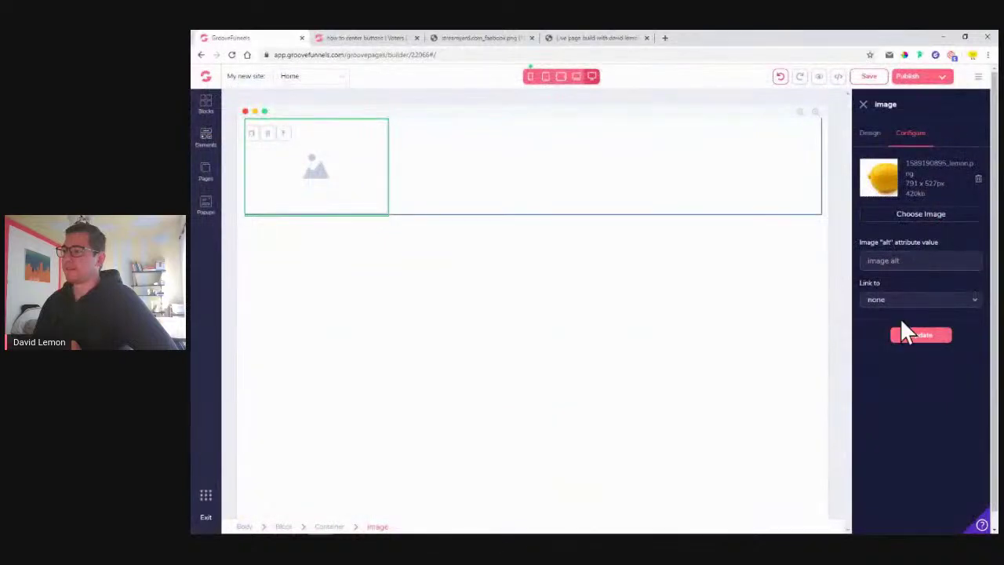
left_click(904, 340)
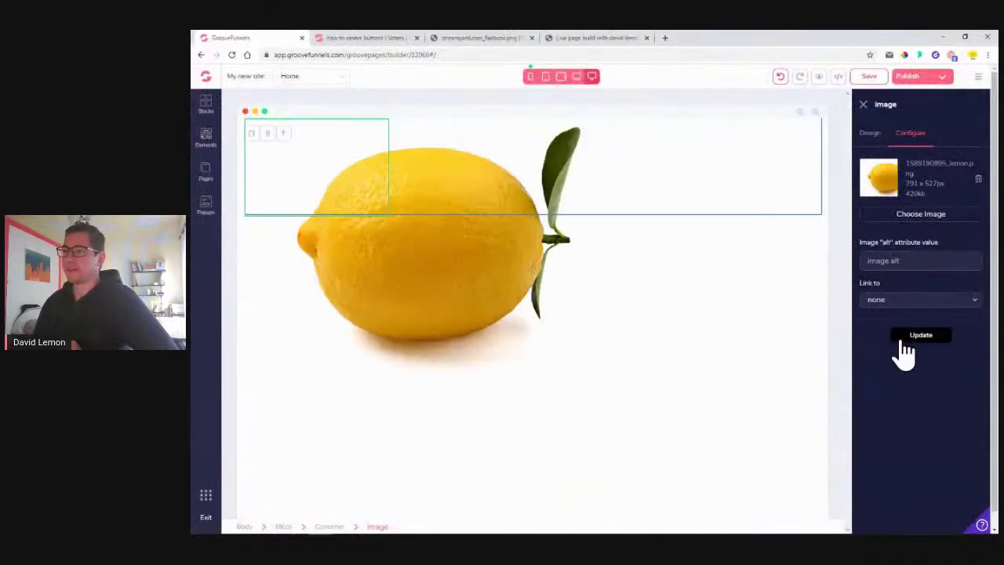
Set the lemon image's width to 400 px in its sizing settings.
left_click(872, 133)
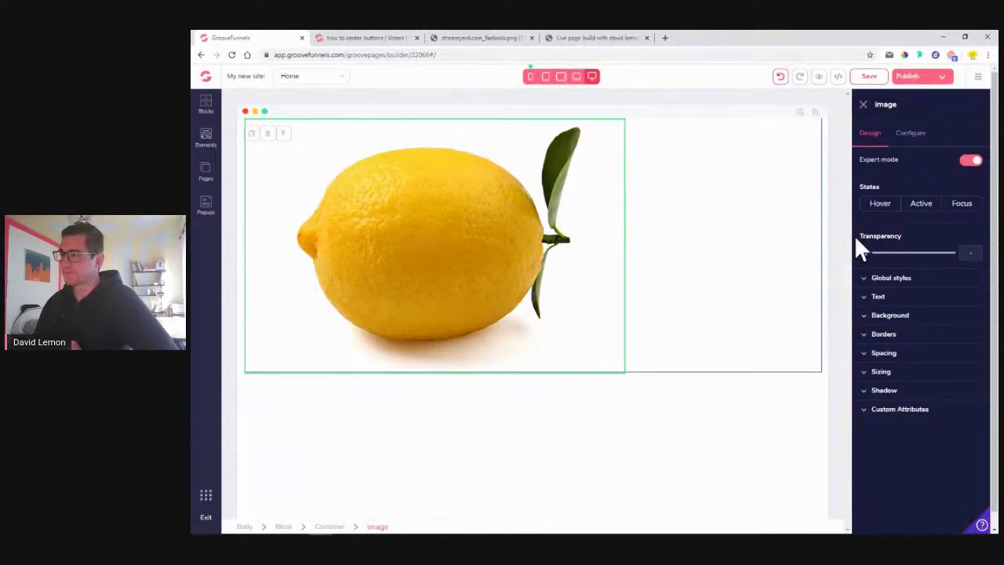
left_click(893, 373)
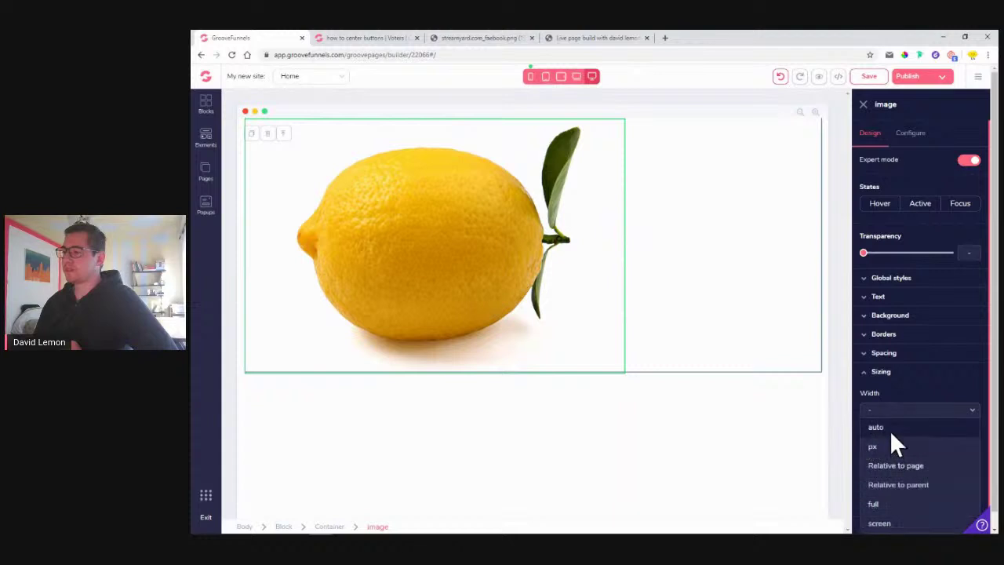
left_click(891, 438)
left_click_drag(868, 440, 914, 441)
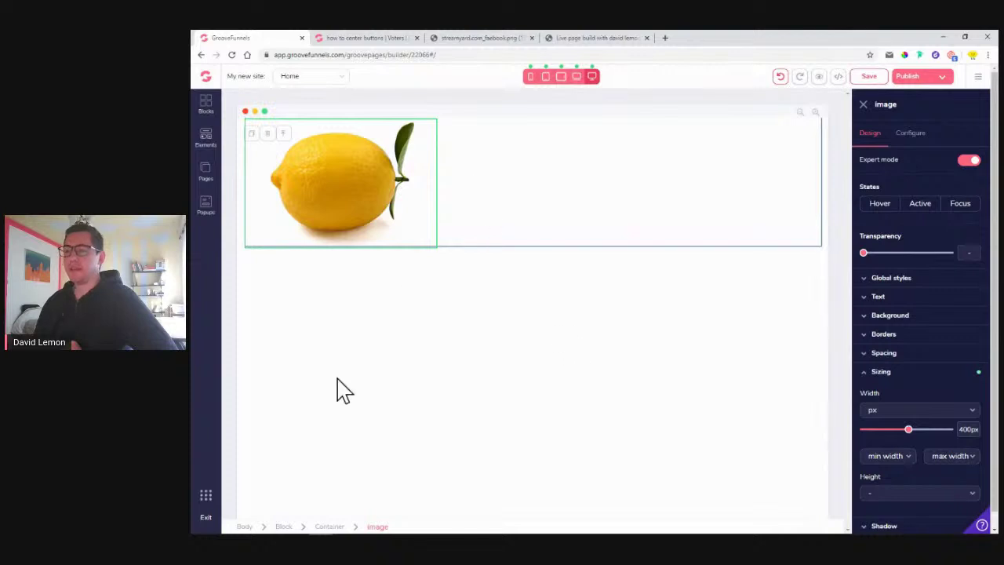
Give the block around the lemon image a dark green background color.
left_click(284, 528)
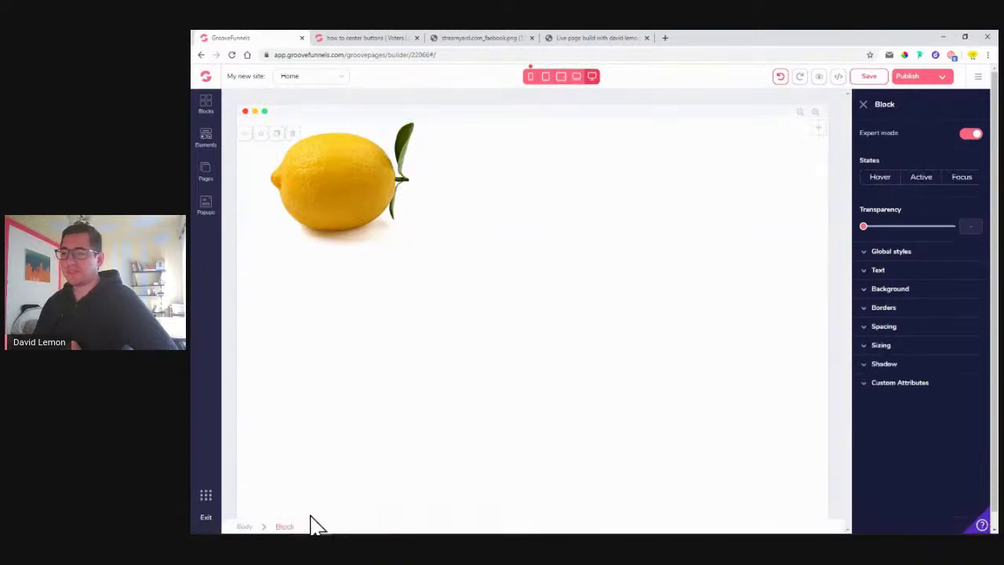
left_click(890, 289)
left_click(966, 305)
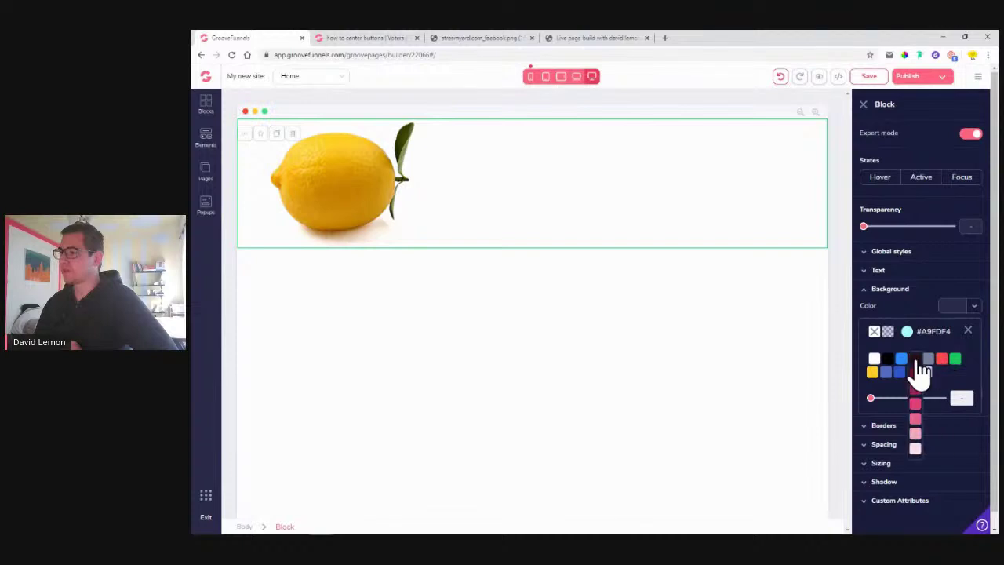
mouse_move(956, 361)
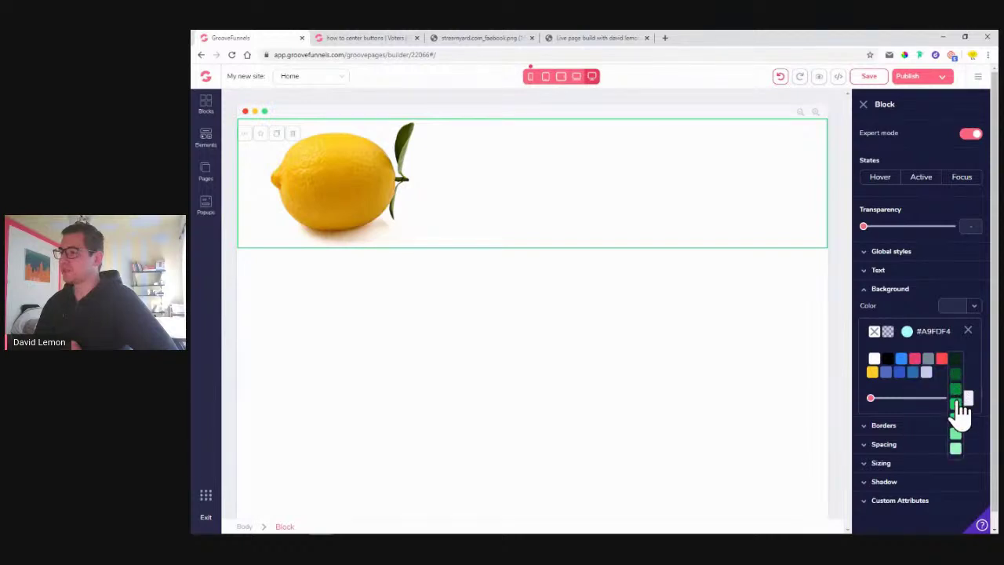
left_click(958, 392)
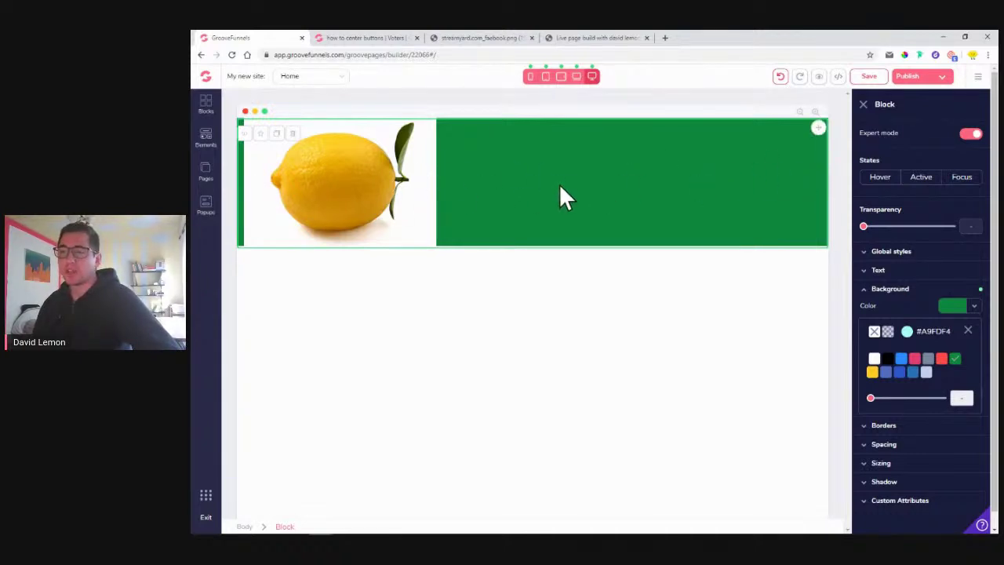
Select the lemon image, show the title slide about centering elements, and return to the page builder.
left_click(349, 177)
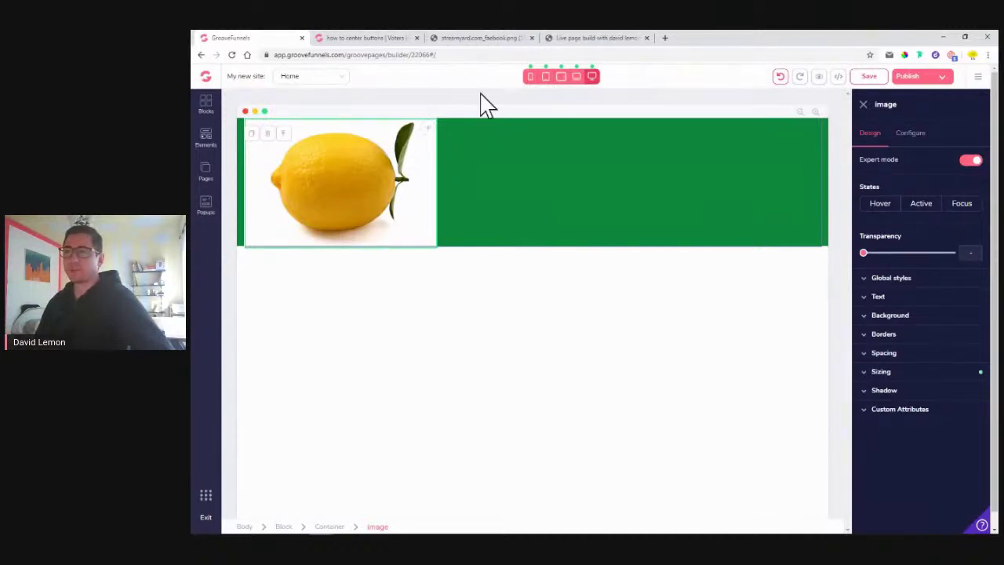
left_click(571, 39)
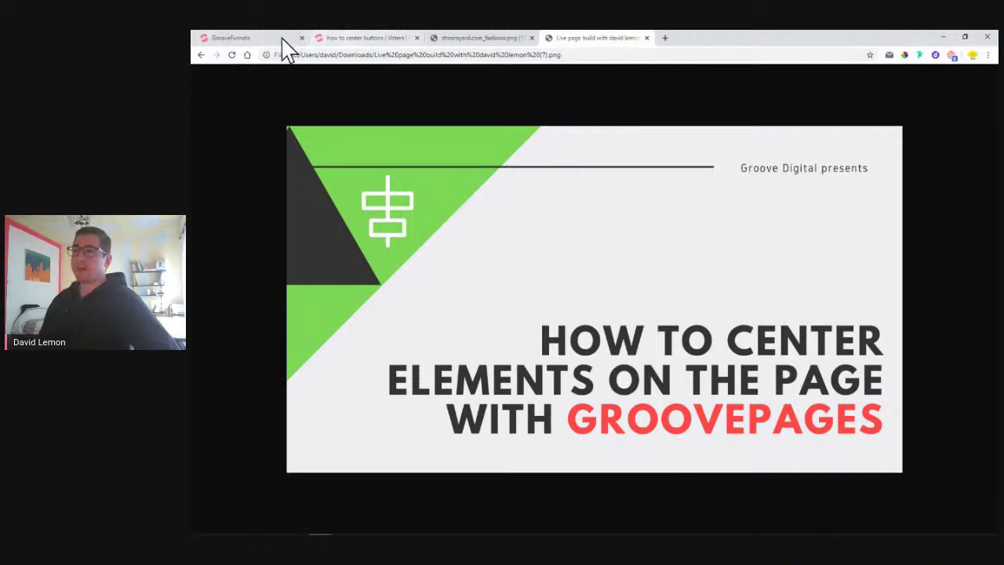
left_click(250, 40)
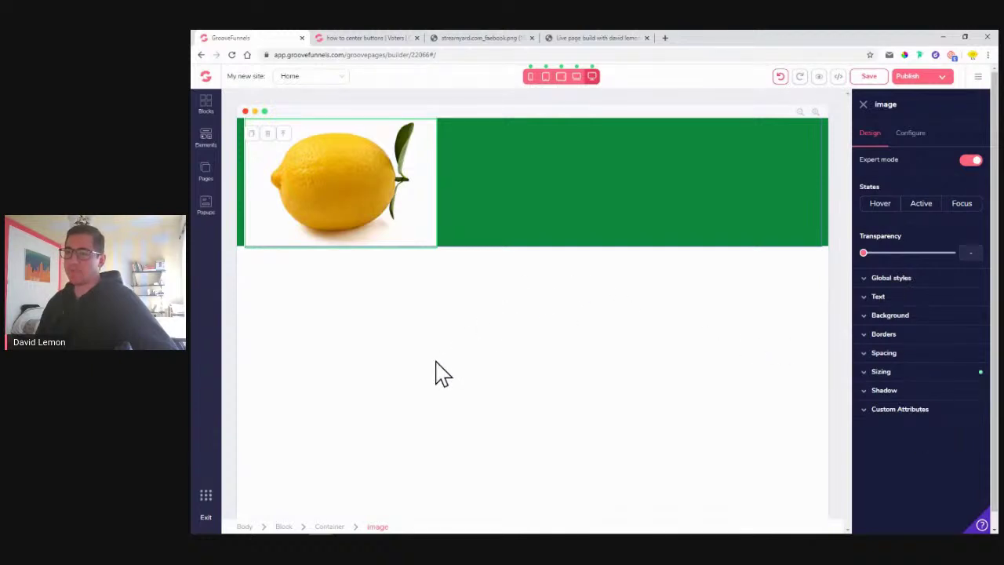
Set the container's layout direction to Vertical and its secondary alignment to center.
left_click(331, 528)
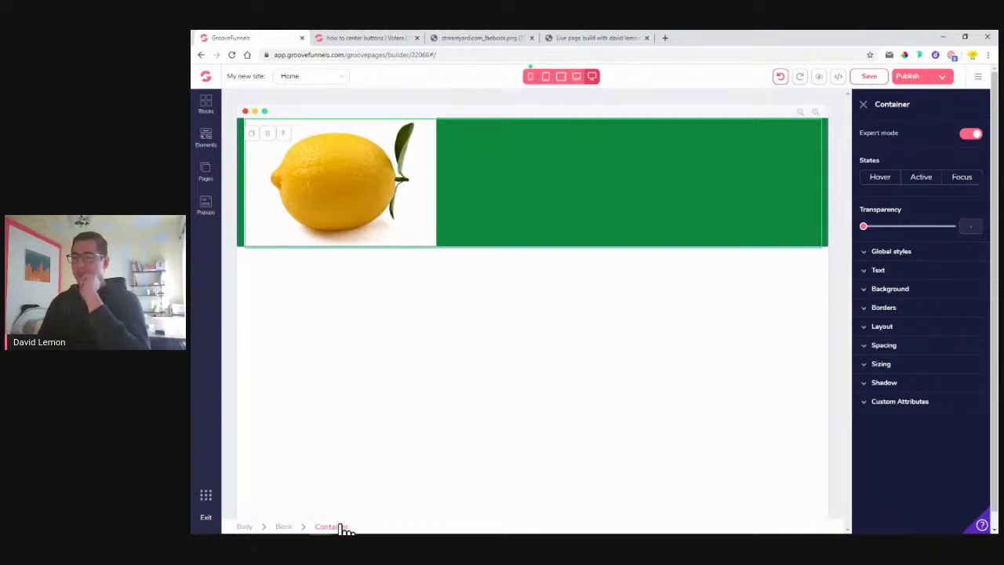
left_click(884, 333)
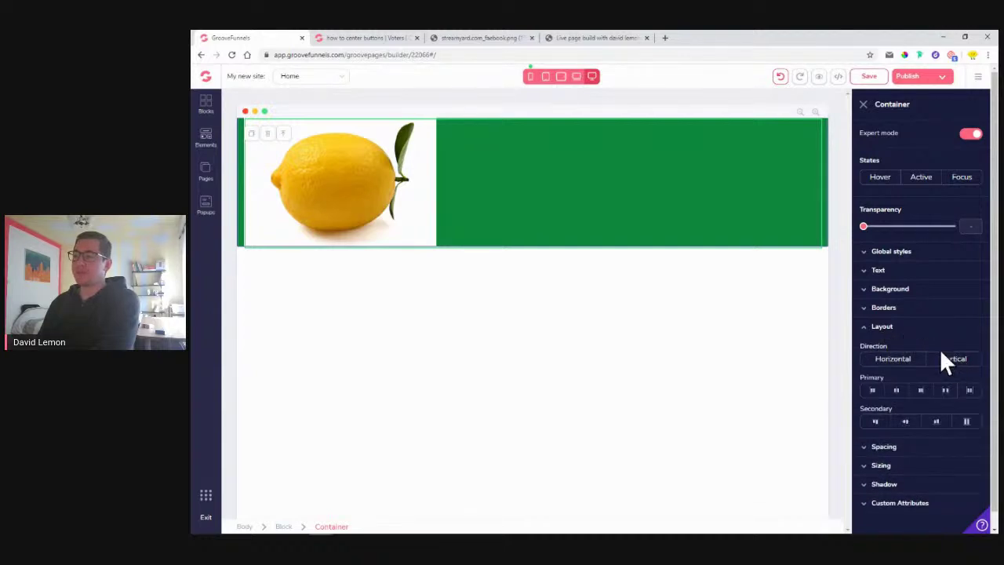
left_click(888, 361)
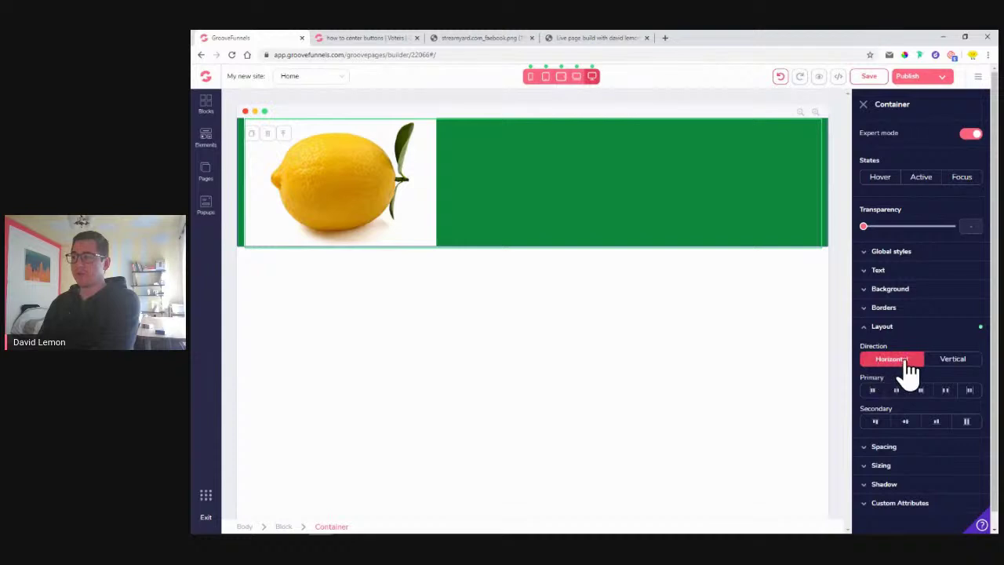
left_click(956, 359)
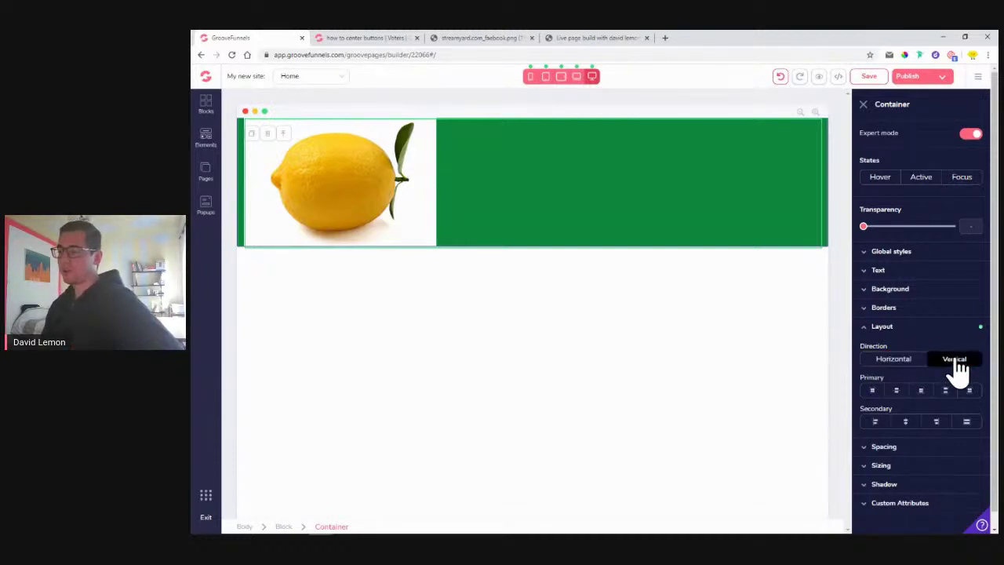
left_click(907, 424)
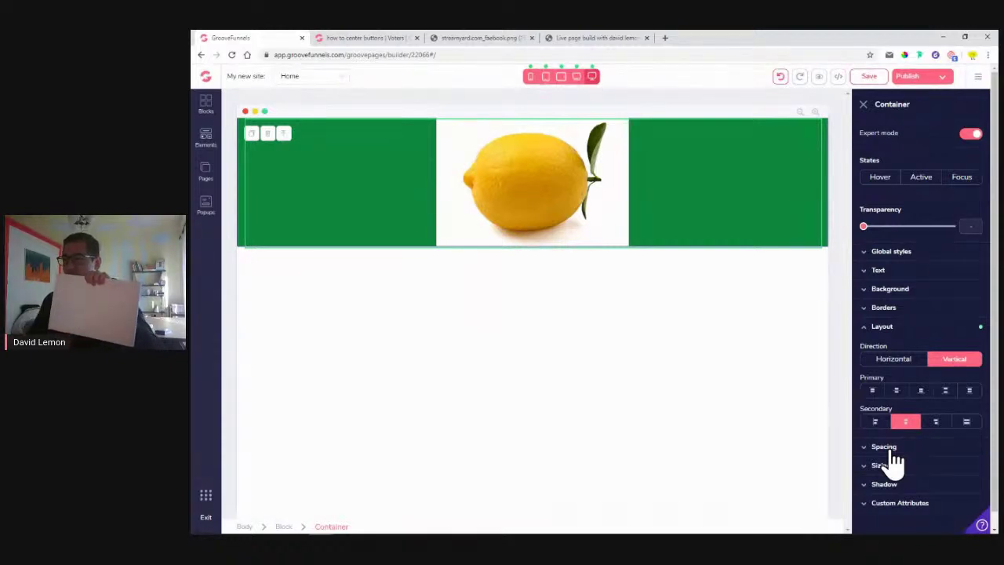
Set the container's secondary alignment to start and try primary alignment at start and center, leaving it at end.
left_click(875, 424)
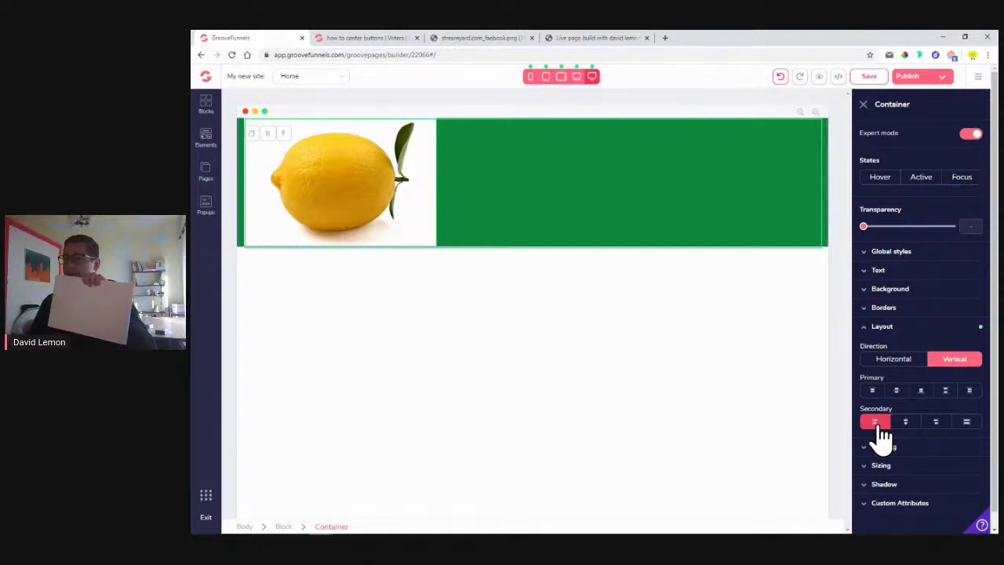
left_click(873, 391)
left_click(897, 391)
left_click(918, 392)
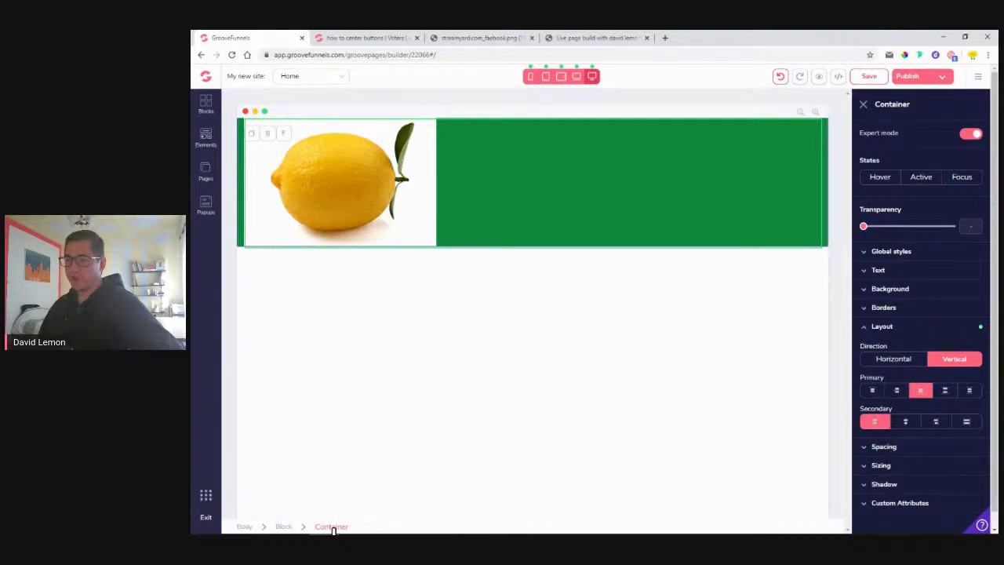
Set the container's height to 700 px and center both its primary and secondary alignment.
left_click(904, 465)
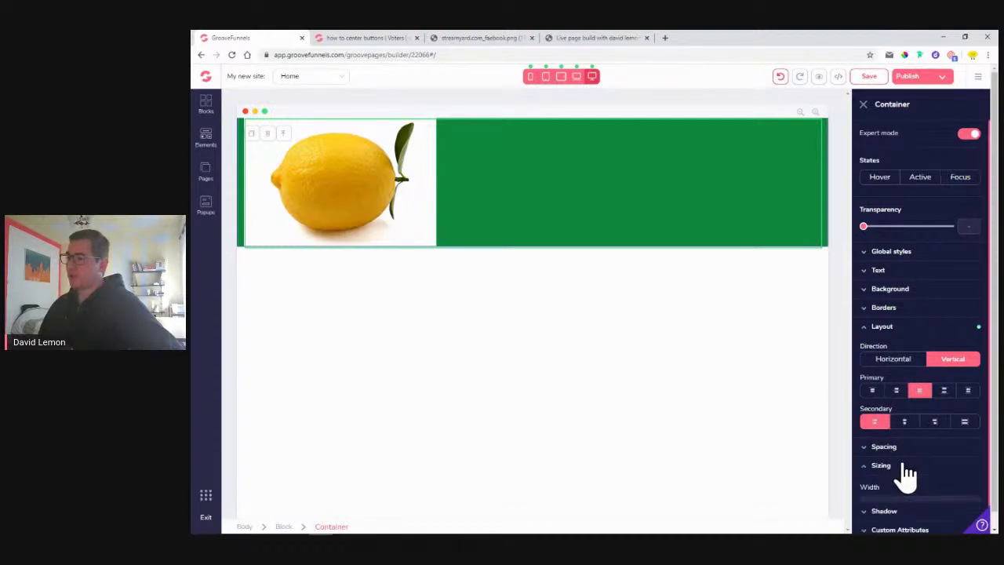
scroll(905, 463, "down", 2)
left_click(902, 473)
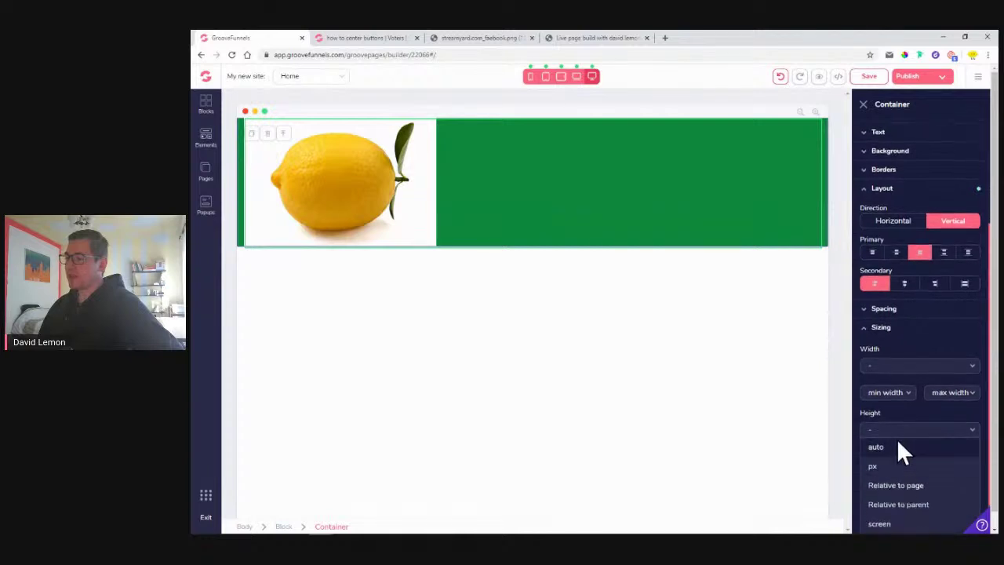
left_click(893, 464)
left_click_drag(863, 473, 932, 474)
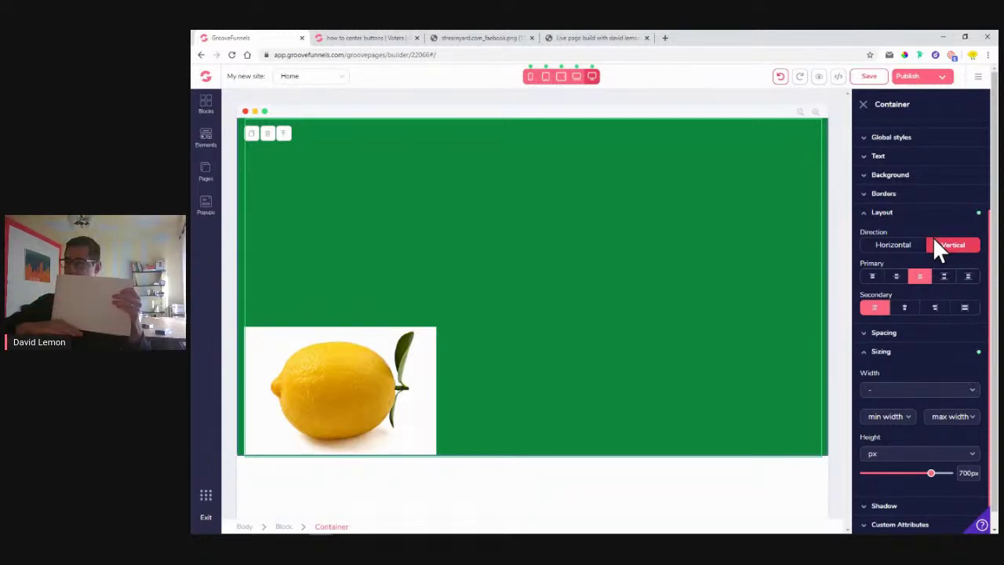
left_click(905, 307)
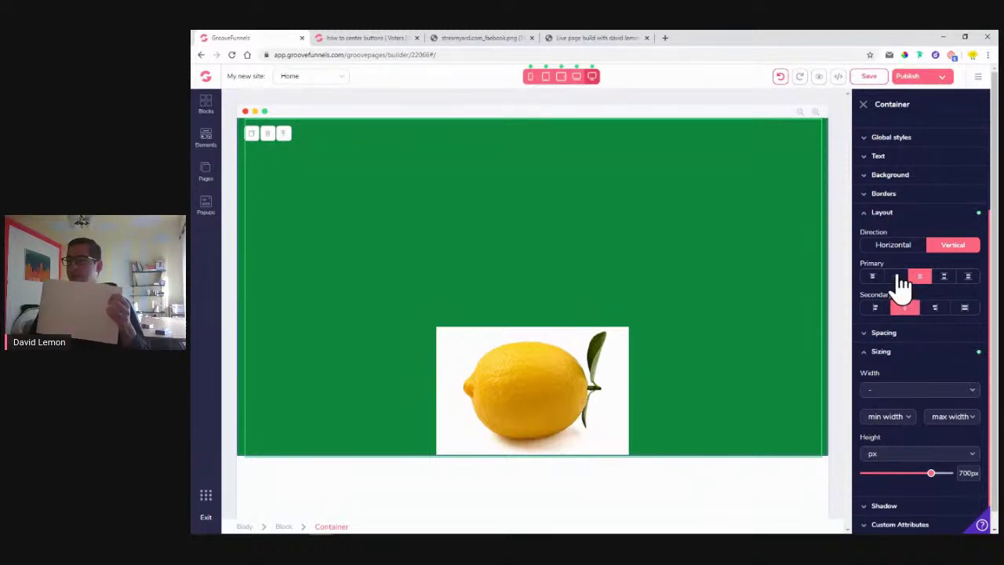
left_click(900, 279)
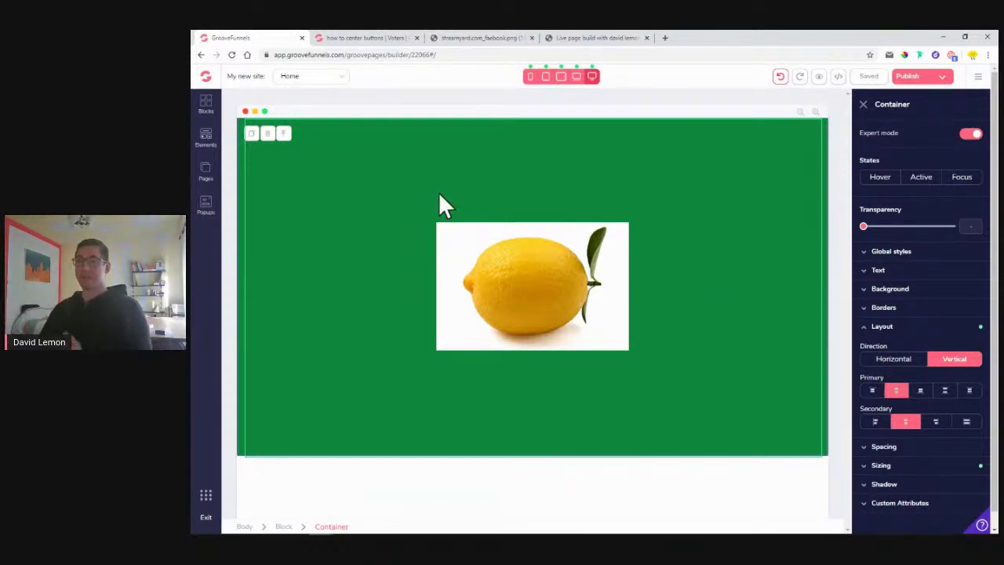
Add an H1 heading above the lemon image in the container.
left_click(207, 141)
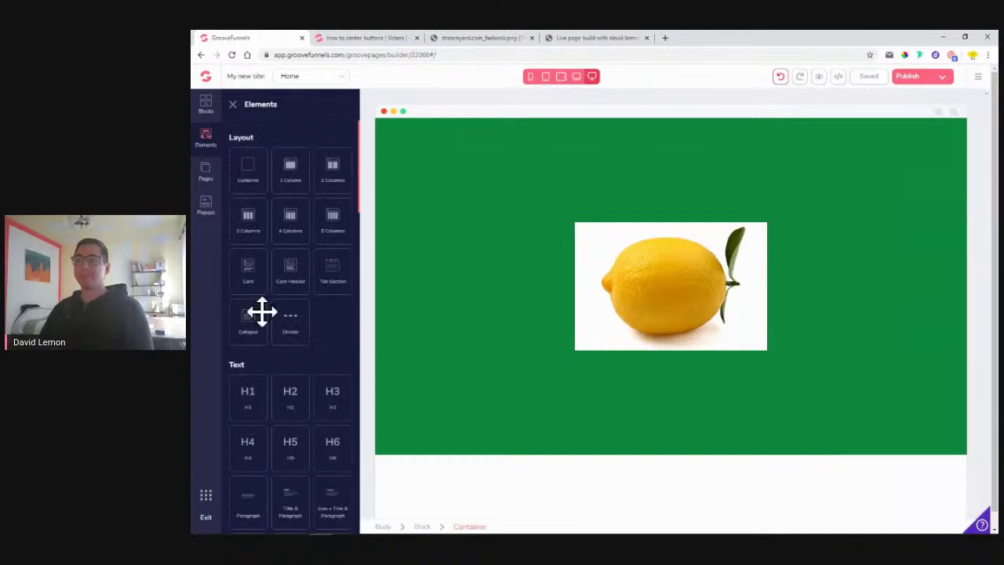
left_click_drag(264, 383, 676, 204)
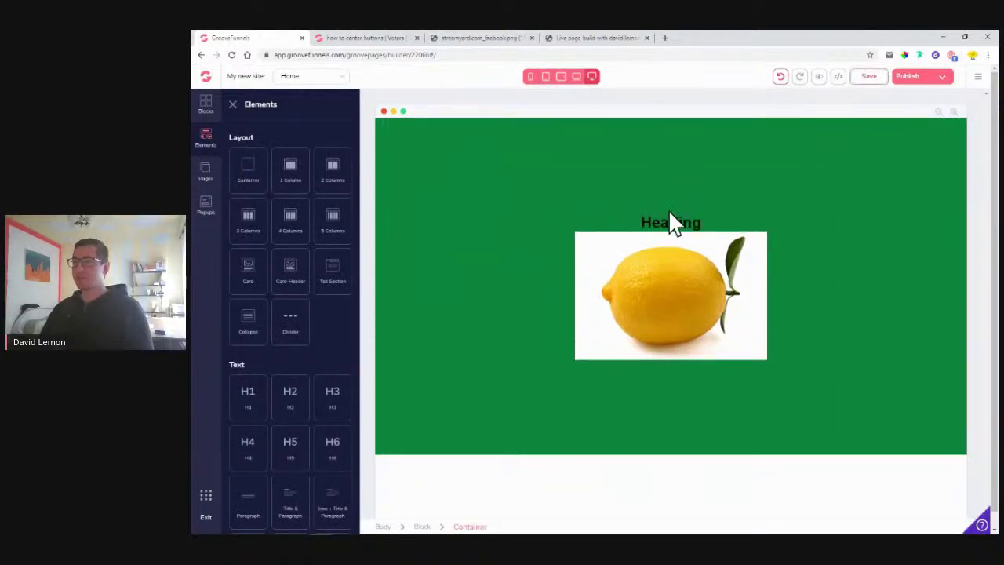
Clear the container's Vertical layout direction along with its primary and secondary alignment.
left_click(503, 302)
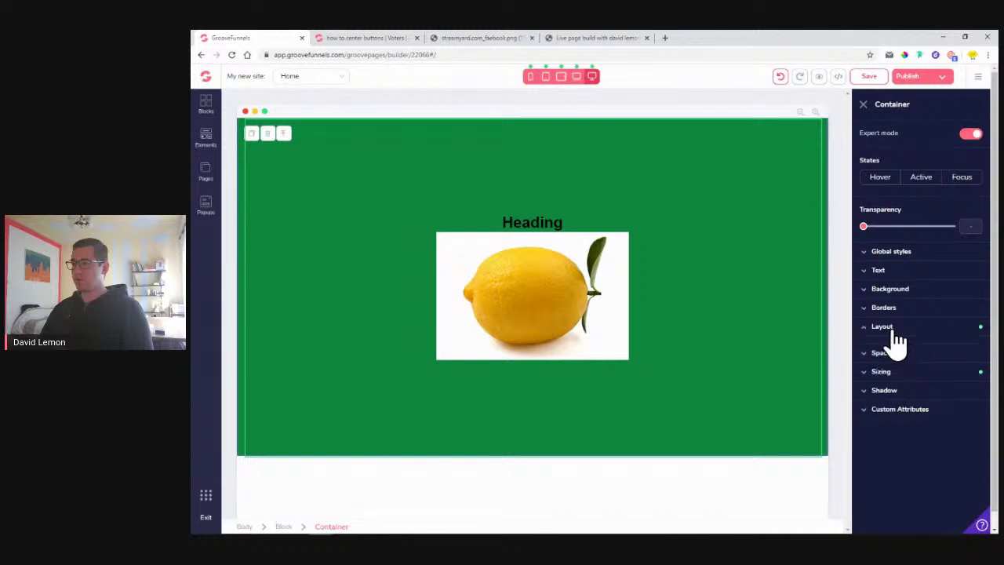
left_click(885, 326)
left_click(951, 360)
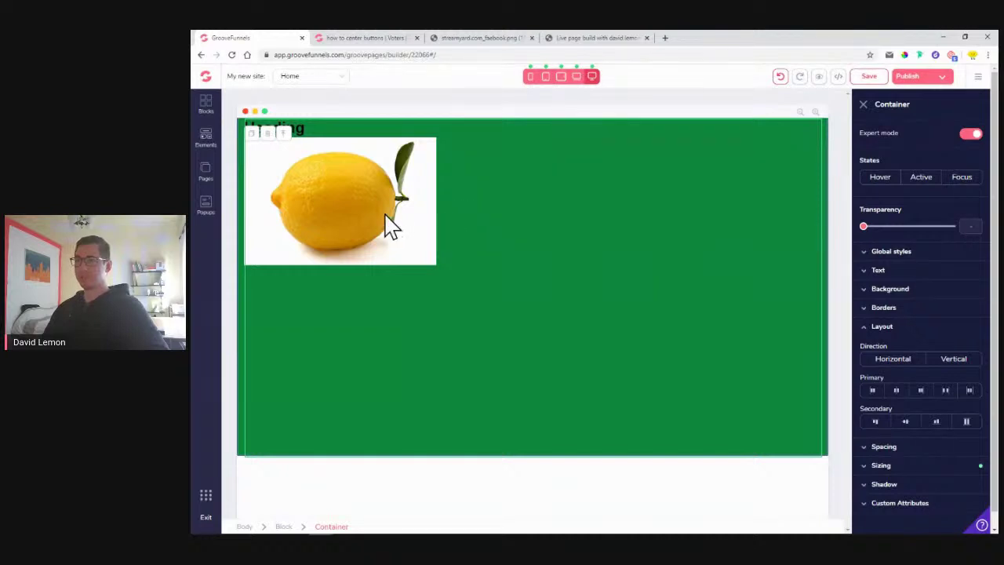
Set the heading's bottom padding to 22 and its text size to 6xl.
left_click(302, 126)
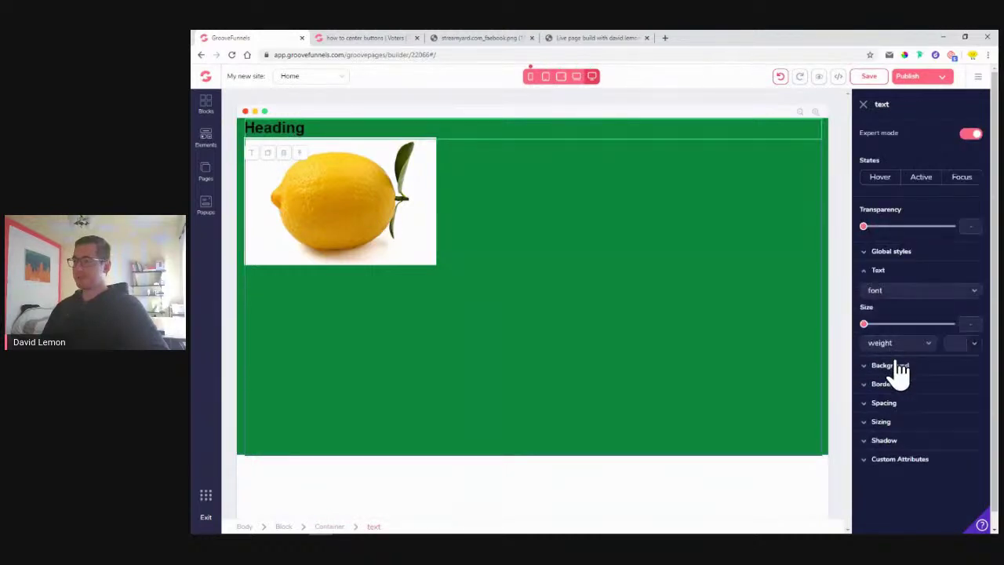
left_click(905, 461)
scroll(910, 467, "down", 2)
left_click(921, 451)
left_click_drag(871, 489, 933, 493)
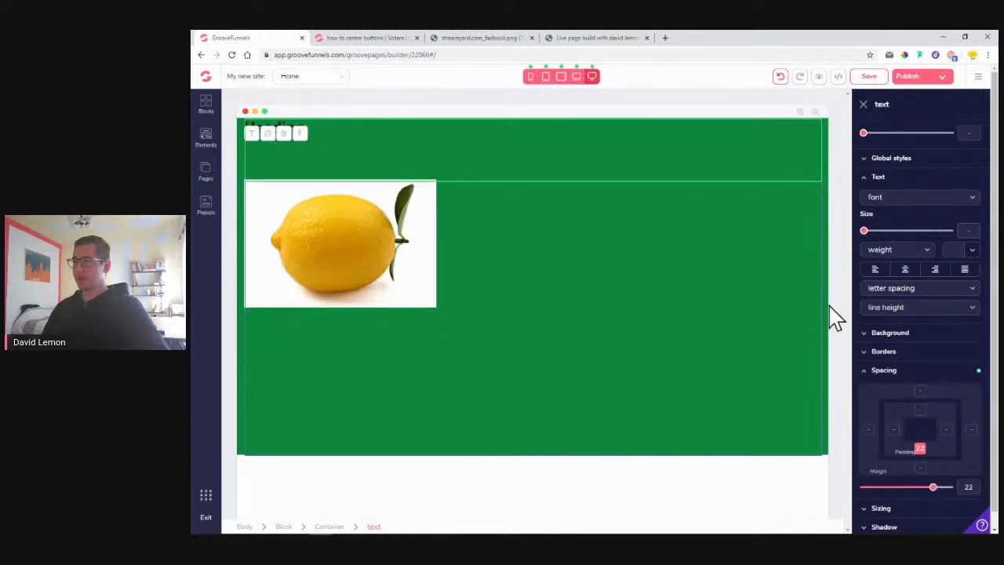
left_click_drag(864, 230, 936, 233)
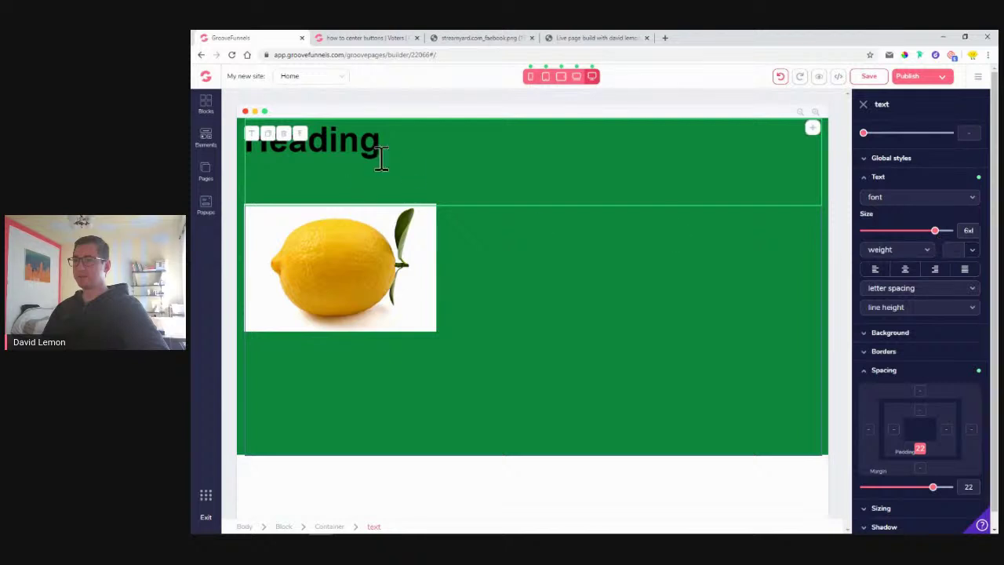
Try right and left text alignment on the heading, leaving it at center.
left_click(649, 282)
left_click(378, 244)
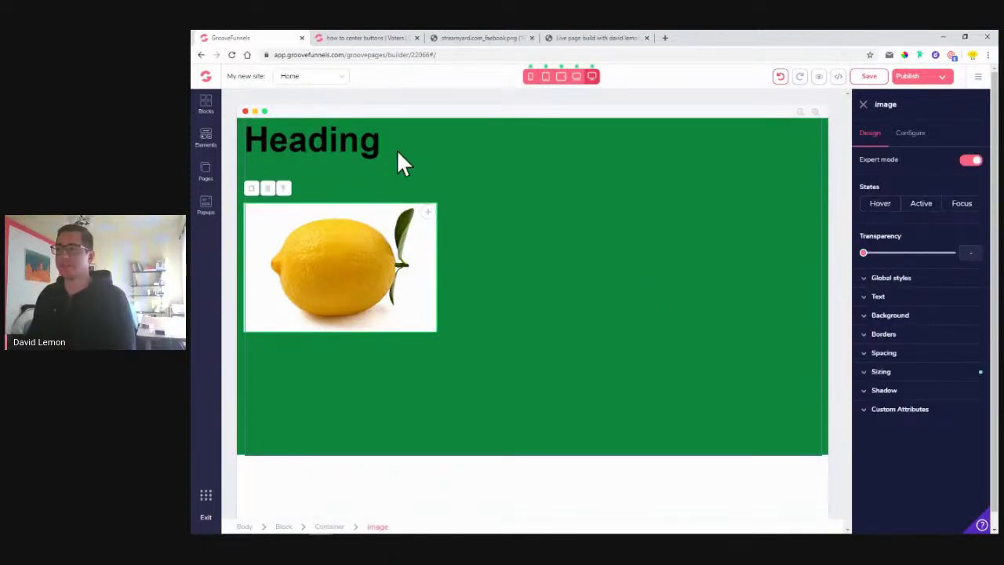
left_click(349, 140)
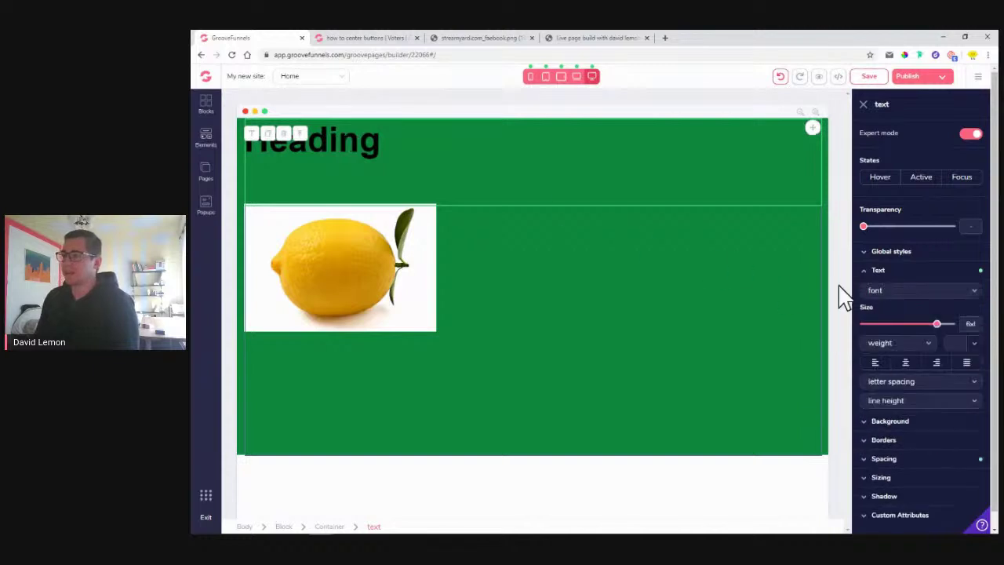
left_click(937, 366)
left_click(877, 366)
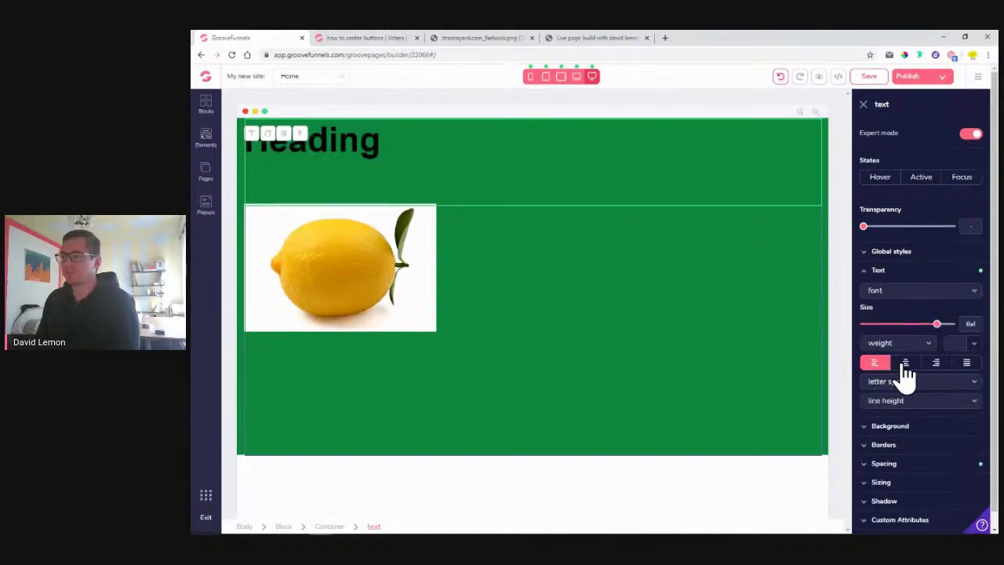
left_click(906, 365)
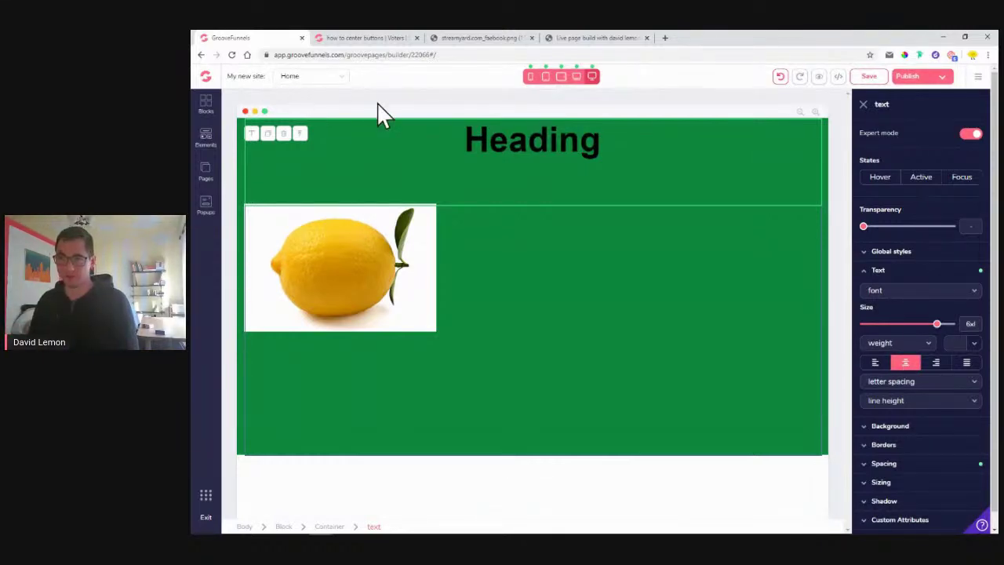
Try centering the lemon image with its own text alignment, leaving that alignment at left.
left_click(348, 255)
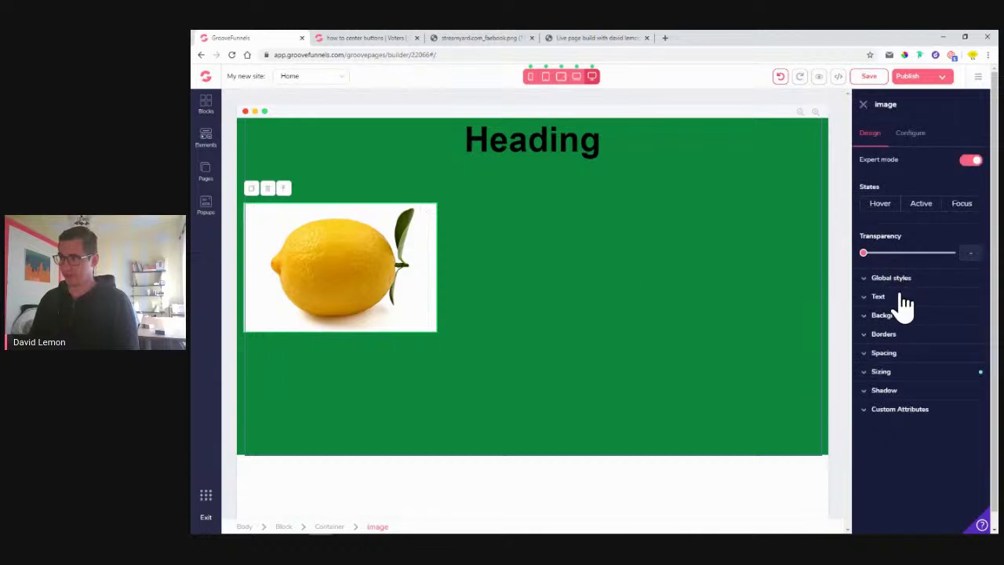
left_click(917, 314)
left_click(920, 297)
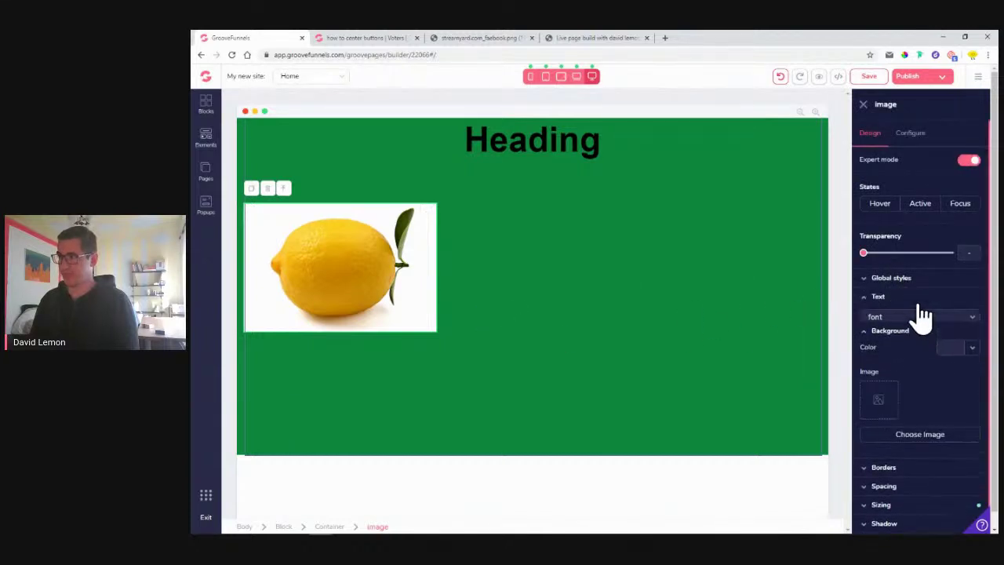
left_click(904, 389)
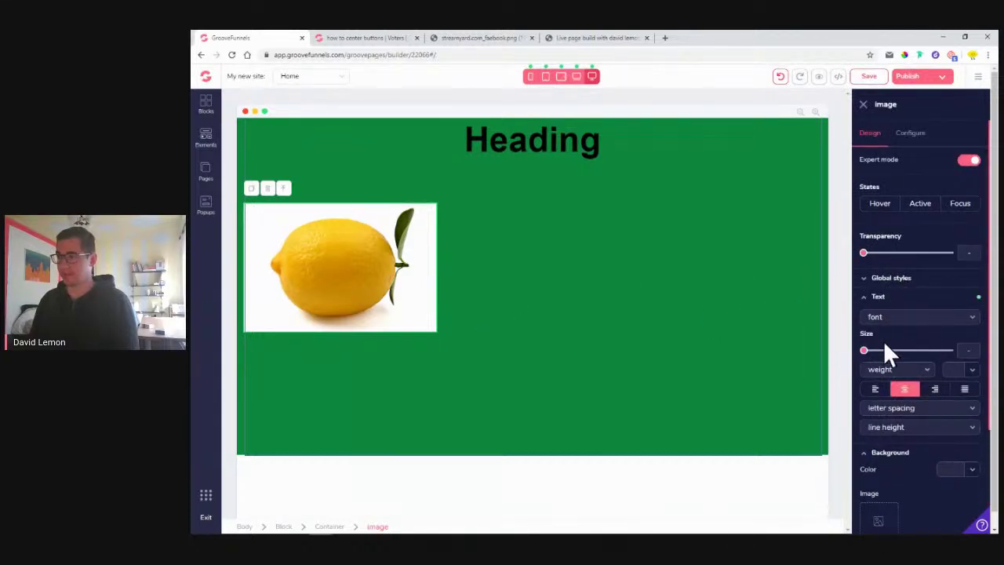
left_click(875, 389)
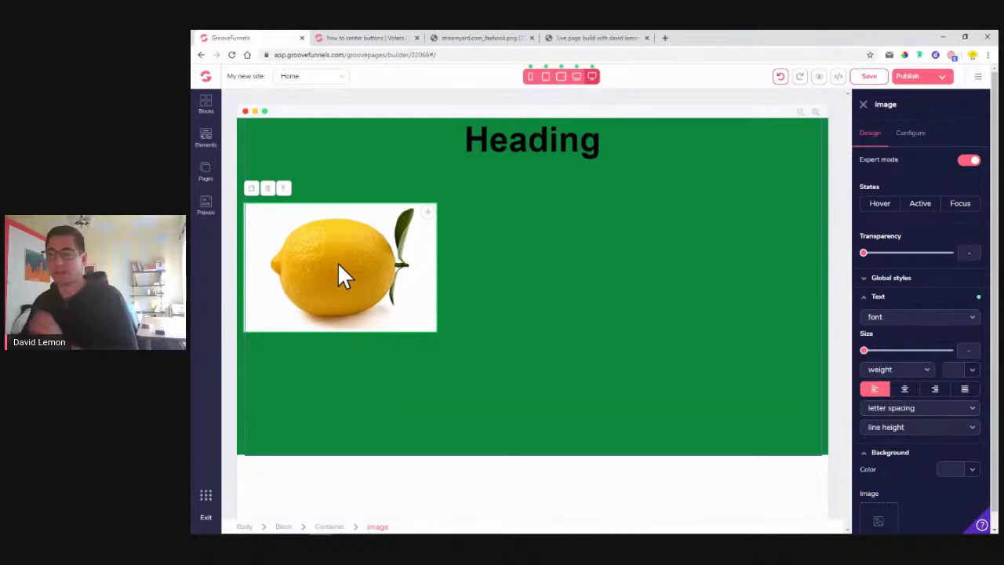
left_click(869, 298)
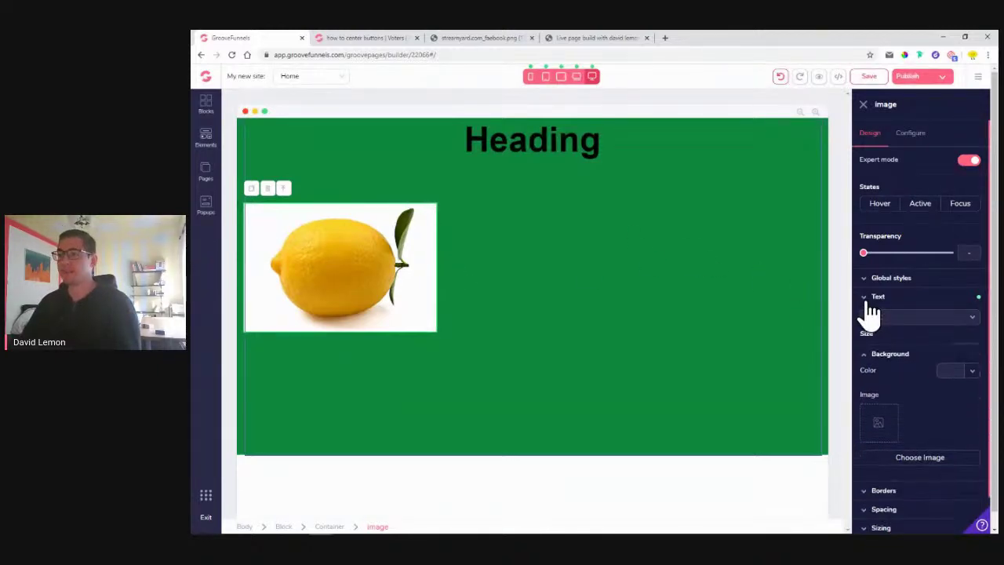
Set the layout direction of the container holding the heading and image to Vertical, with secondary alignment at center.
left_click(475, 275)
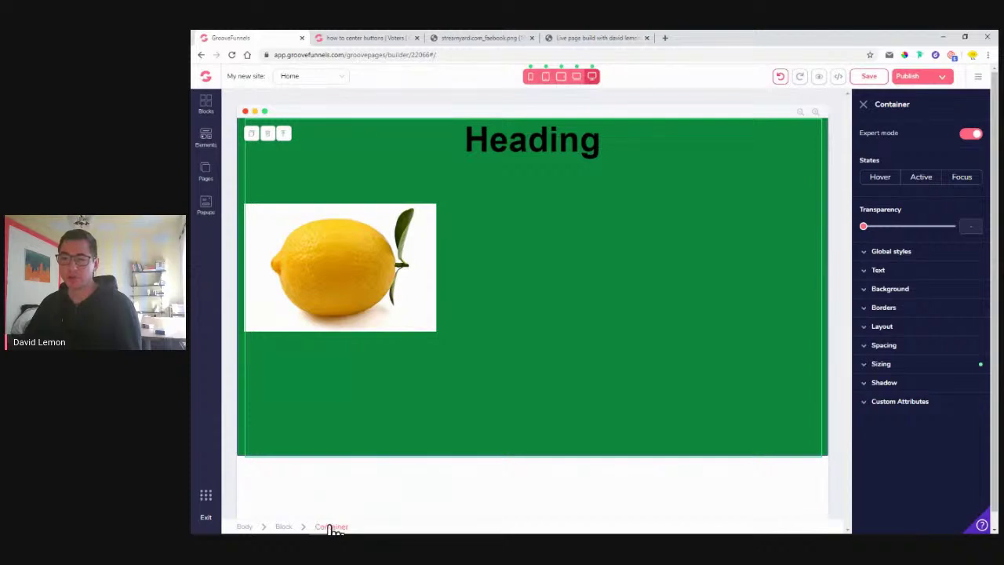
left_click(896, 328)
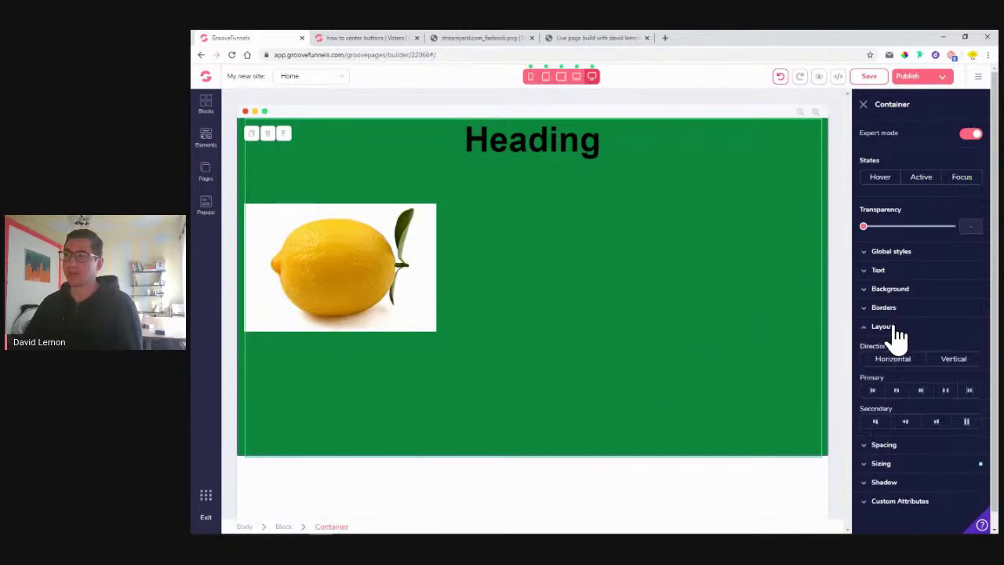
left_click(953, 359)
left_click(905, 424)
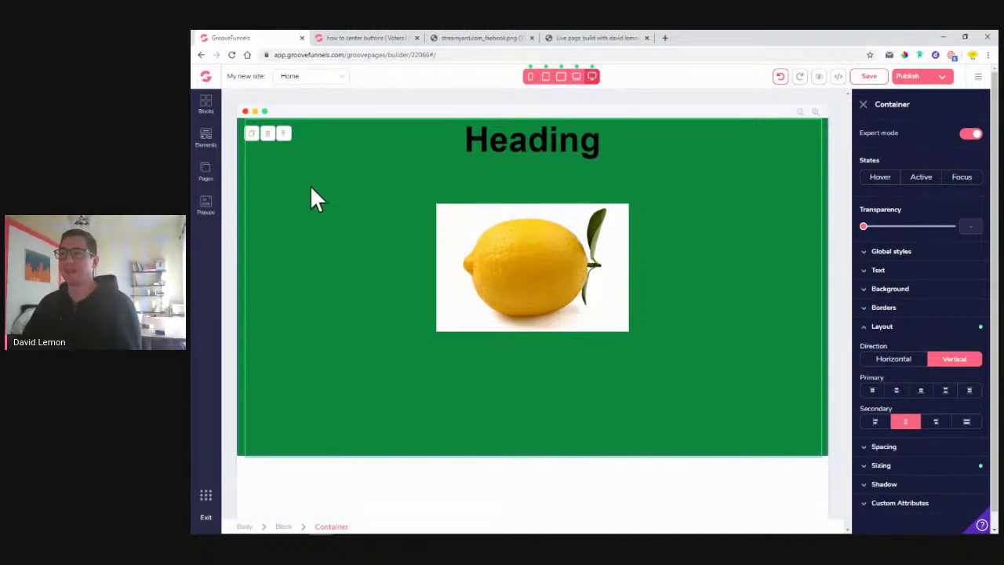
left_click(285, 134)
left_click(292, 134)
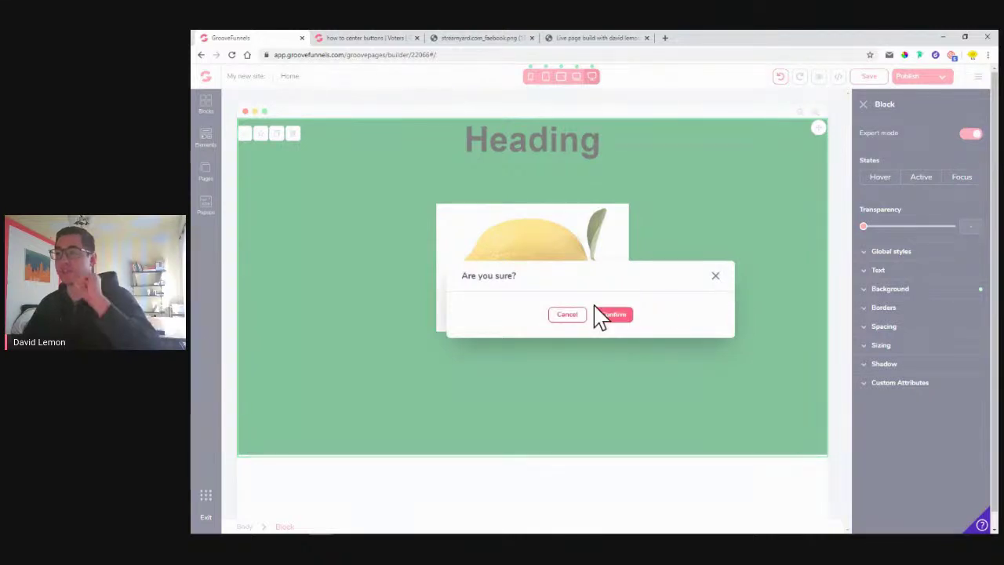
left_click(570, 316)
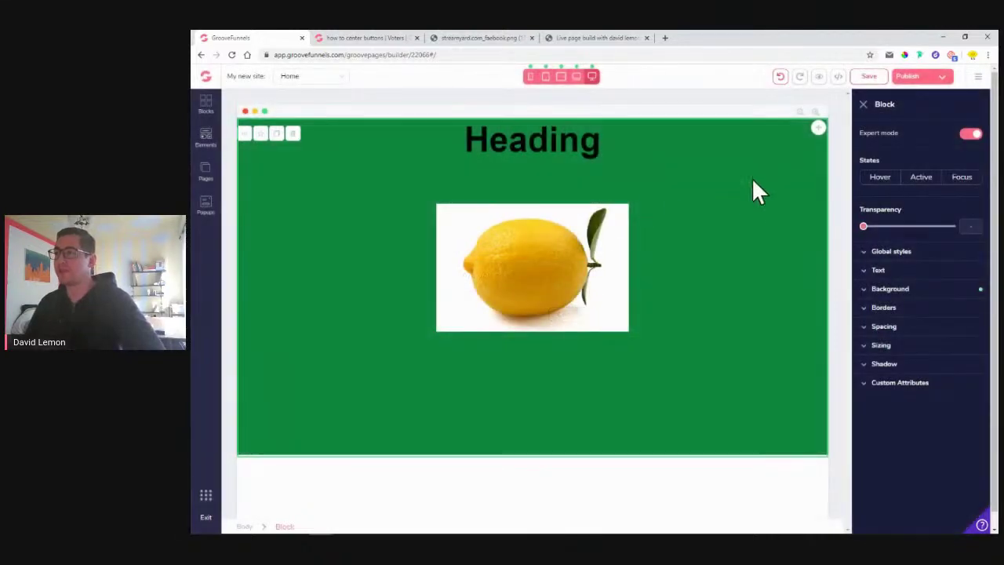
Compare the page on the largest desktop and next smaller screen size, and review the "how to center buttons" feedback request.
left_click(592, 78)
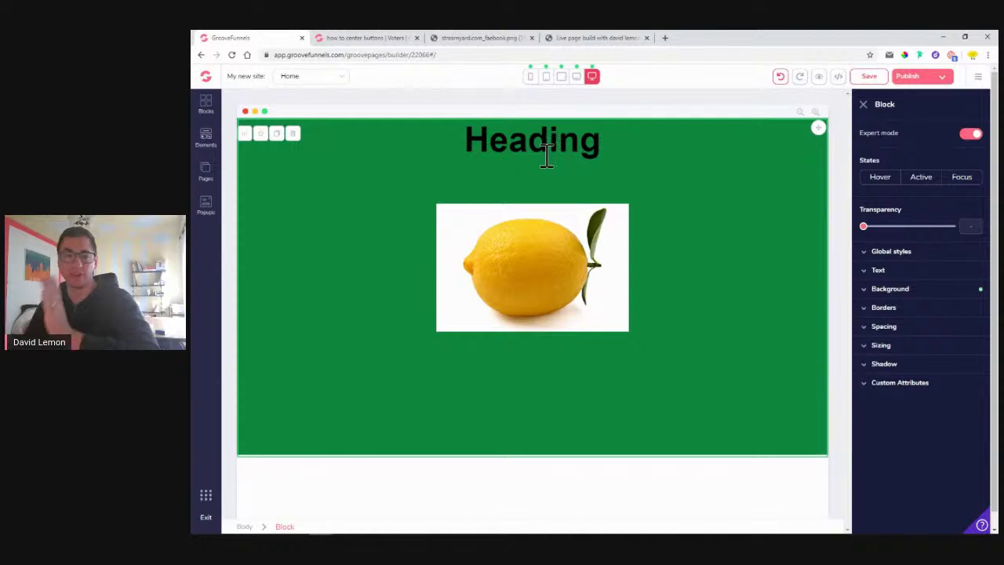
left_click(577, 77)
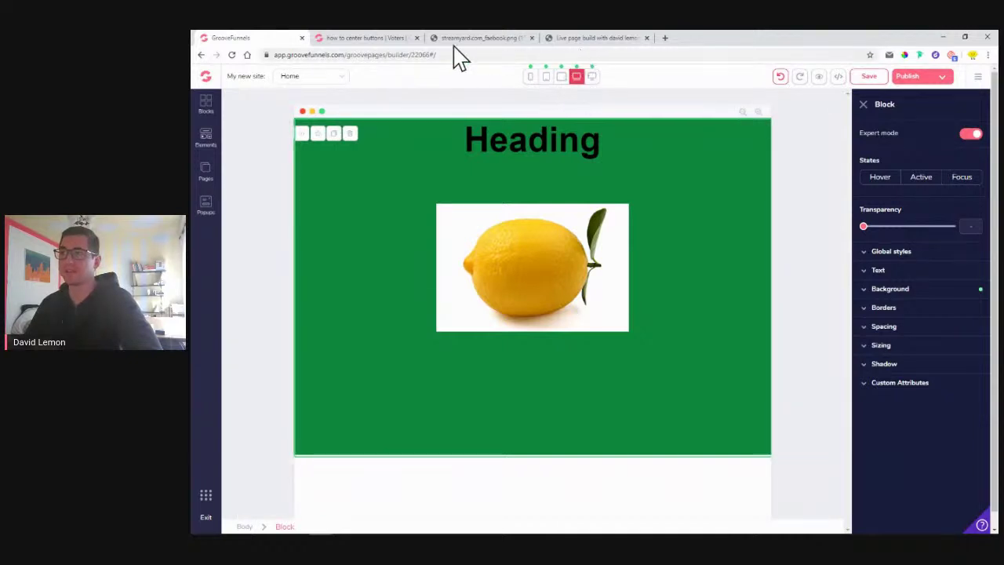
left_click(410, 41)
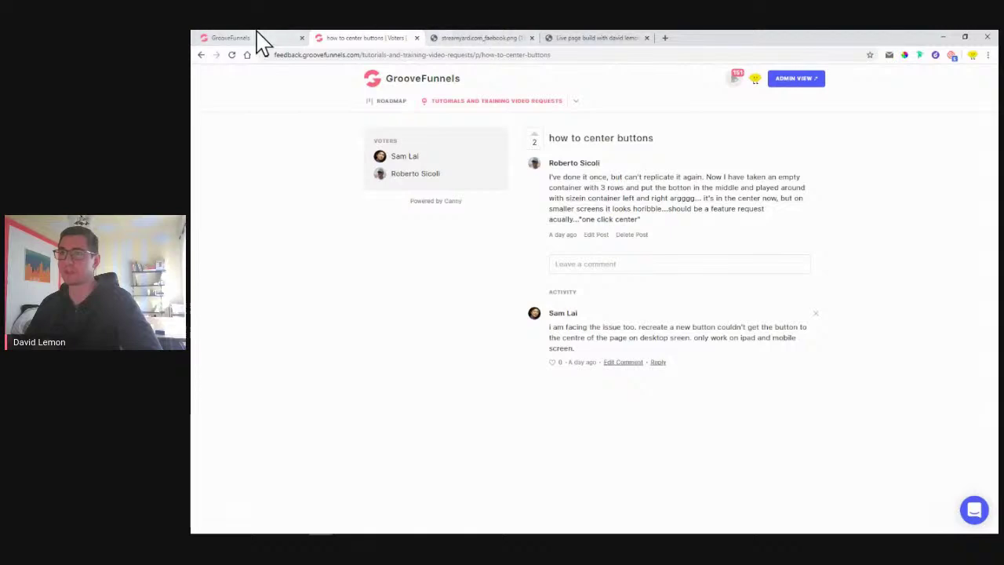
left_click(259, 38)
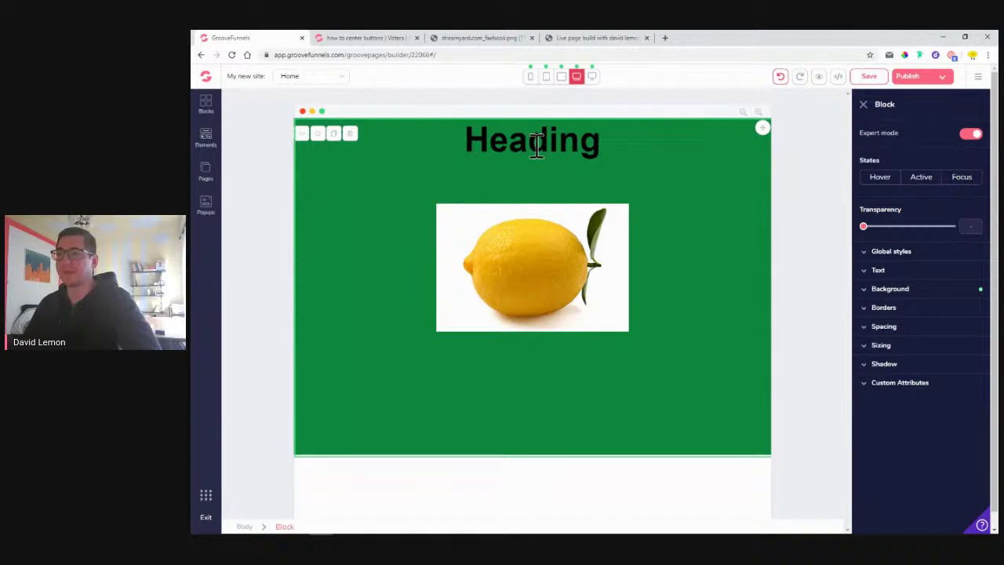
Set the lemon image's width to 60 px on the largest desktop size only and compare it with the next smaller size.
left_click(592, 77)
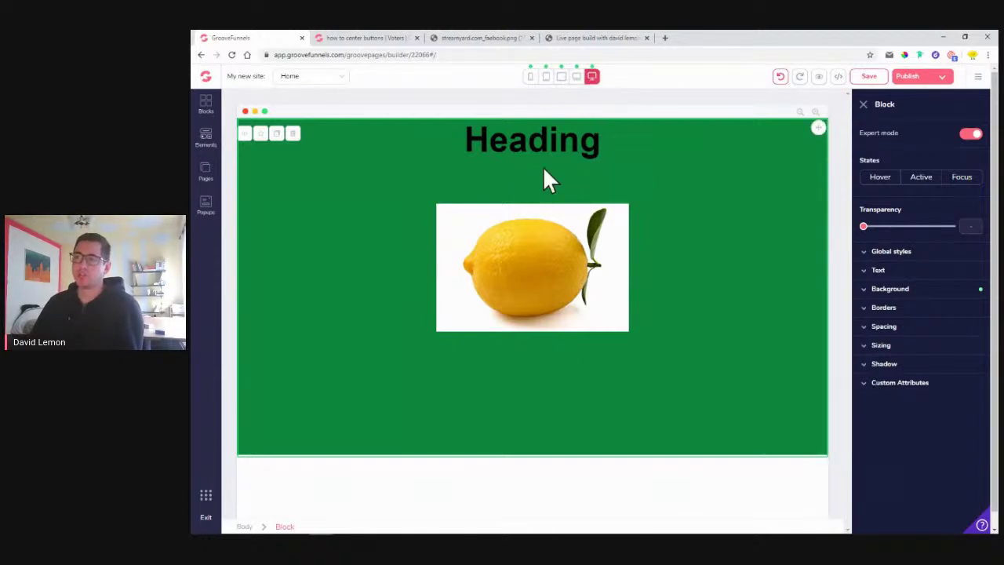
left_click(553, 288)
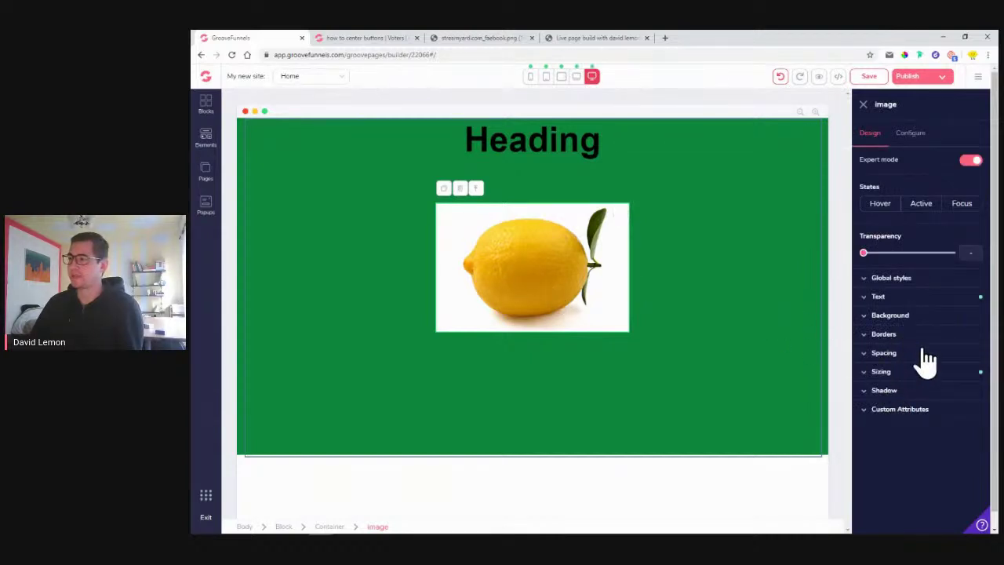
left_click(912, 372)
left_click_drag(910, 430, 875, 430)
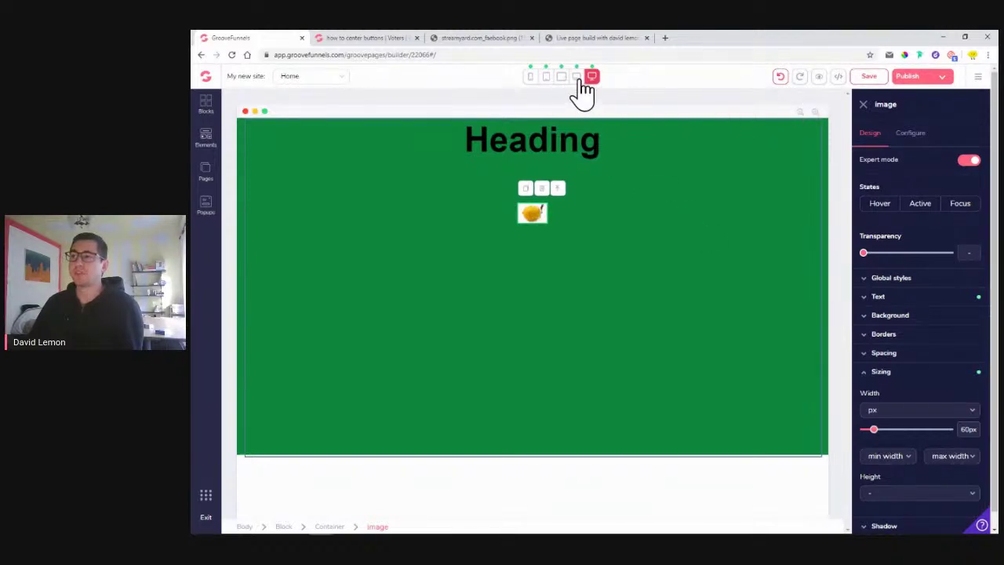
left_click(577, 78)
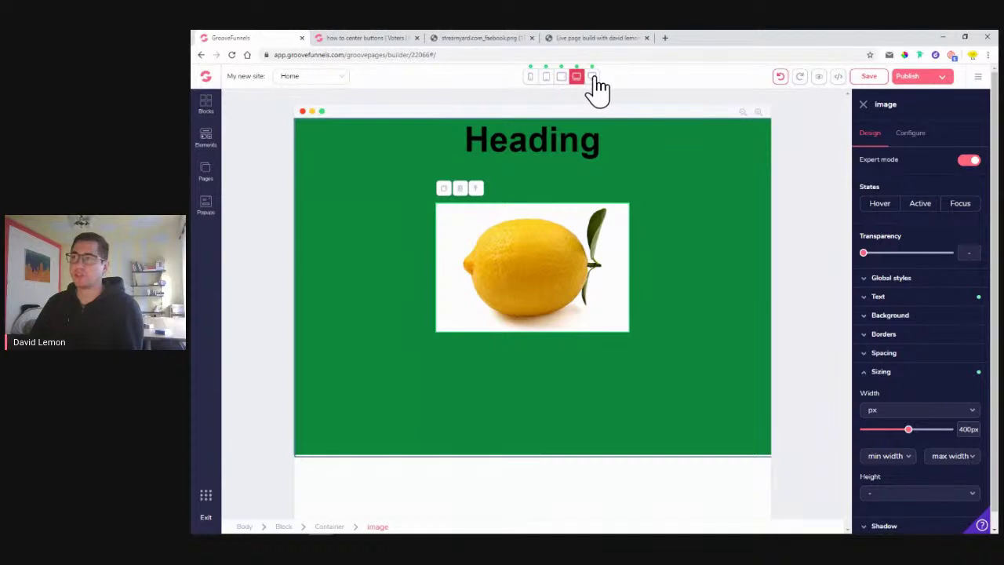
left_click(592, 78)
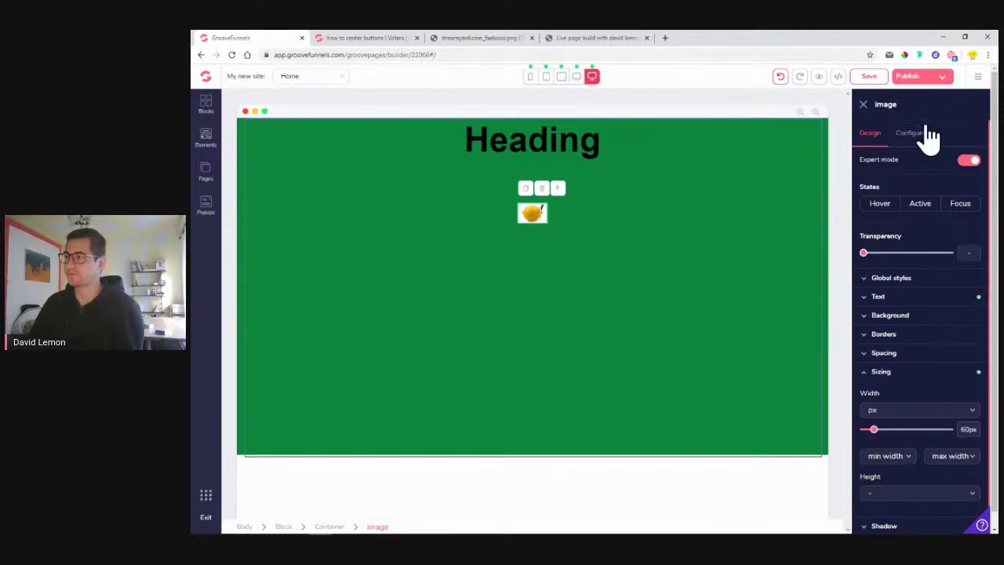
Undo the lemon image's width change, keeping the container's centered vertical layout.
left_click(781, 77)
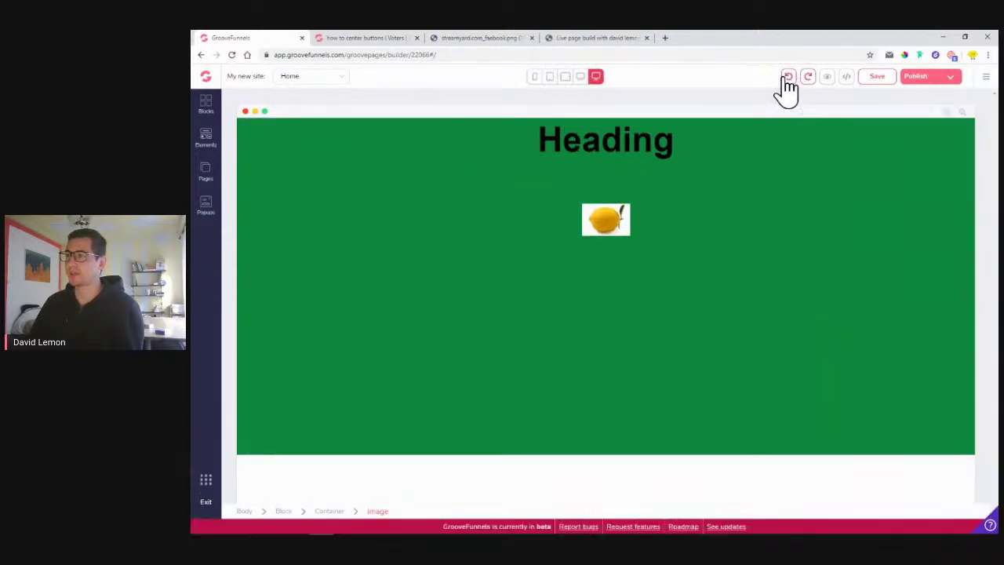
left_click(789, 76)
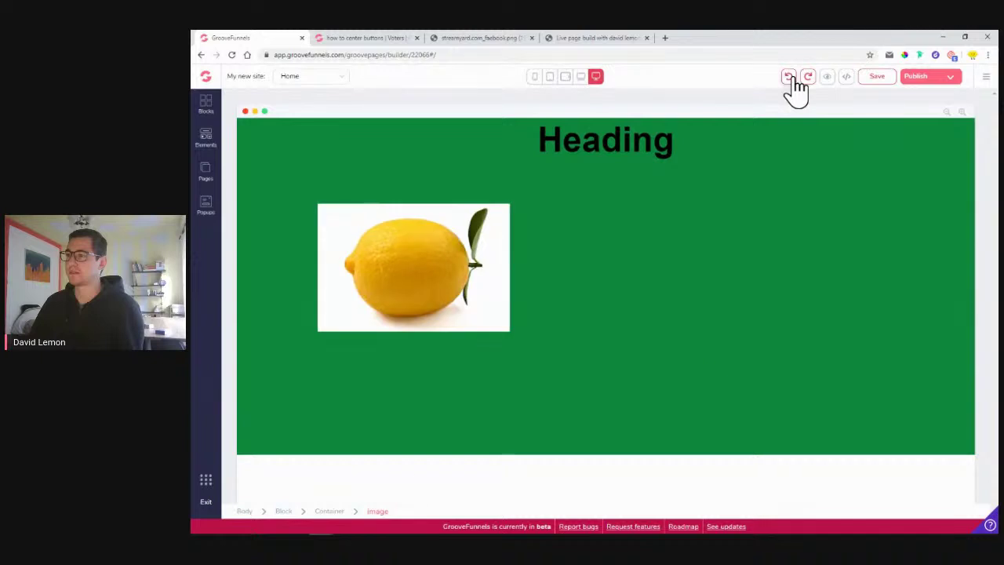
left_click(807, 77)
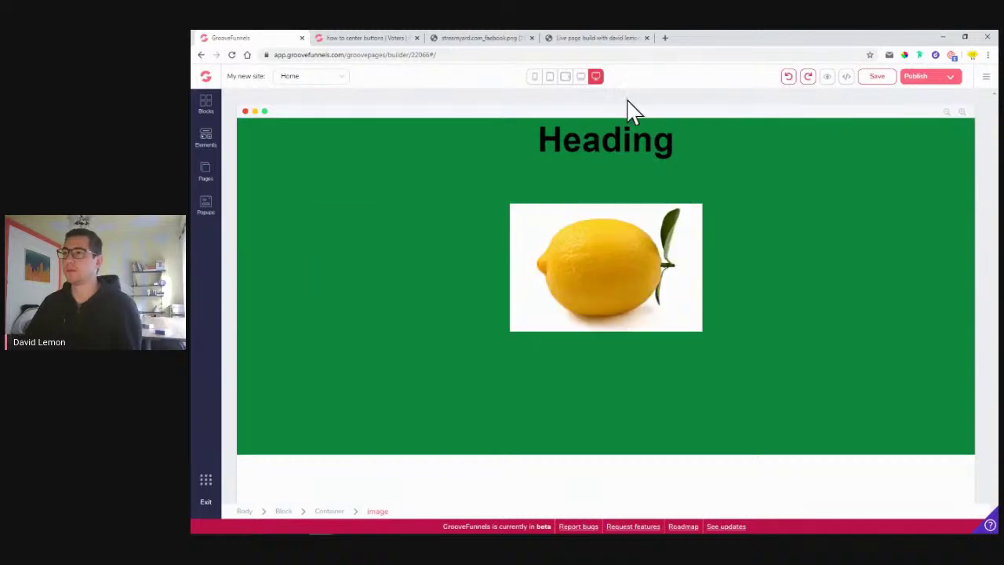
Compare the centered heading and lemon image across all five screen sizes, from largest desktop to phone.
left_click(580, 77)
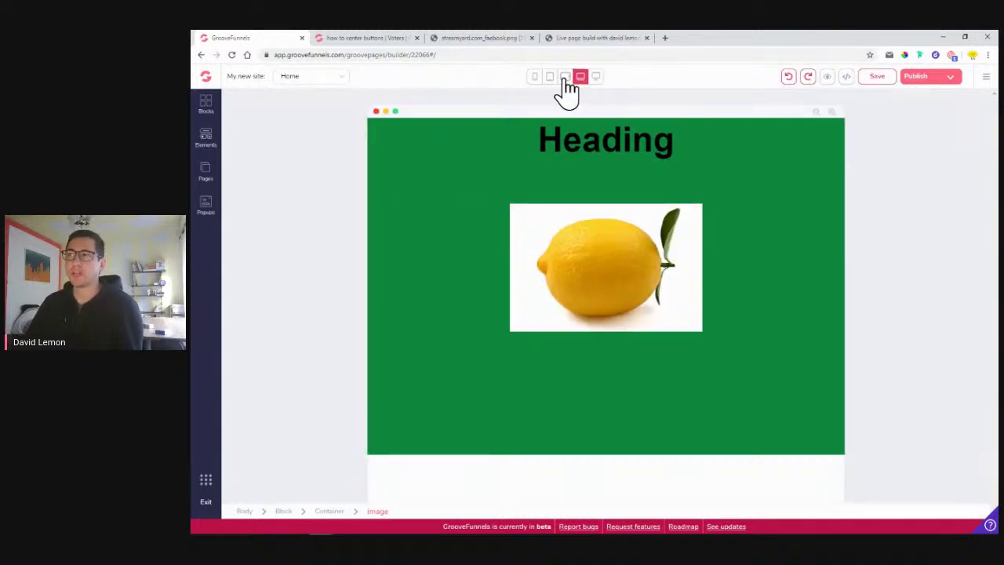
left_click(565, 77)
left_click(551, 77)
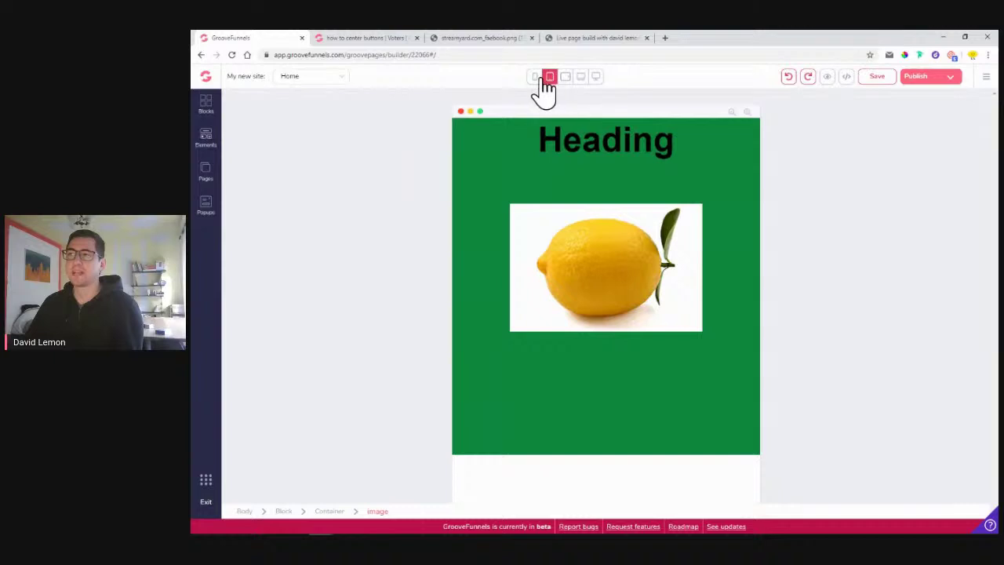
left_click(535, 77)
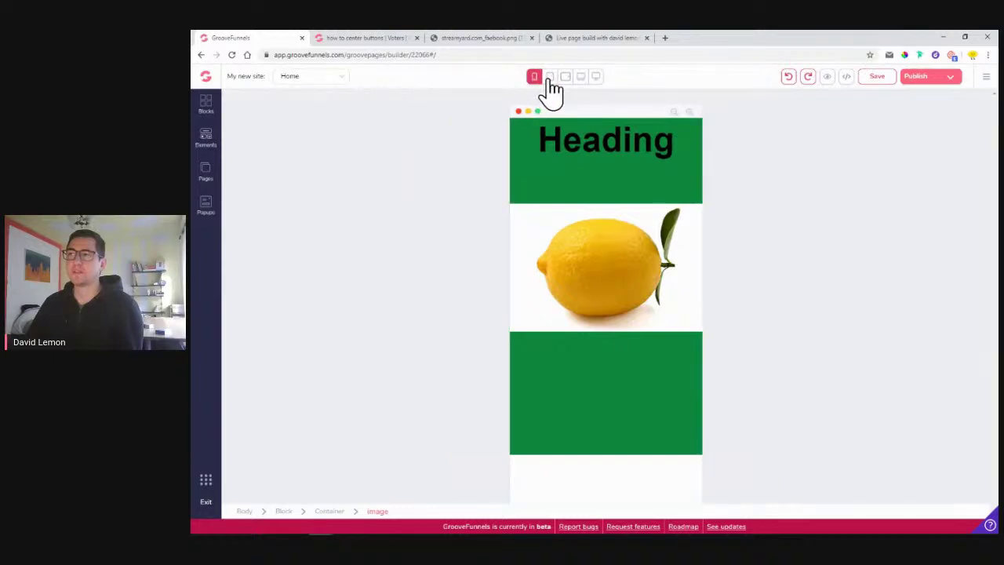
left_click(550, 78)
left_click(564, 77)
left_click(581, 77)
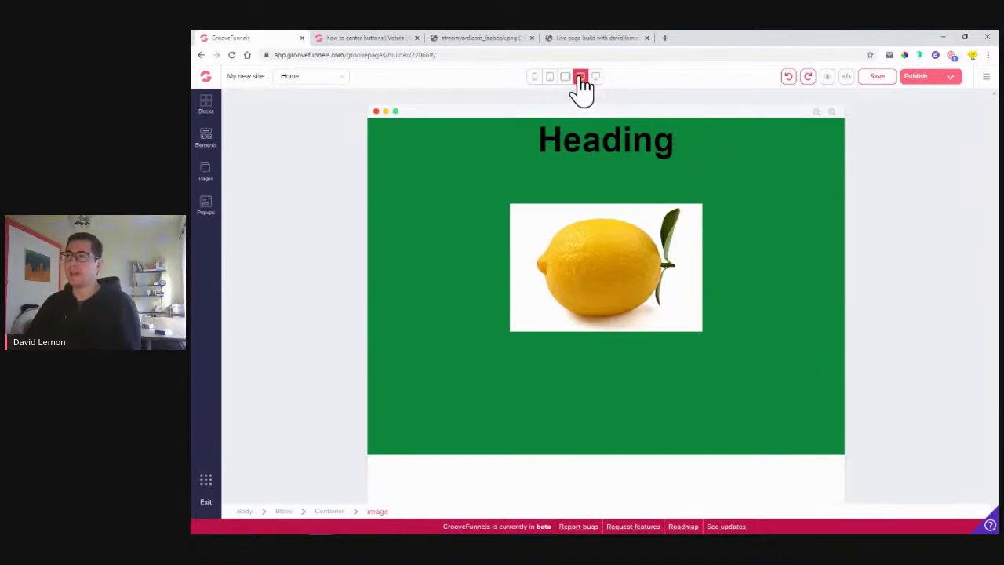
left_click(565, 78)
left_click(550, 77)
left_click(534, 77)
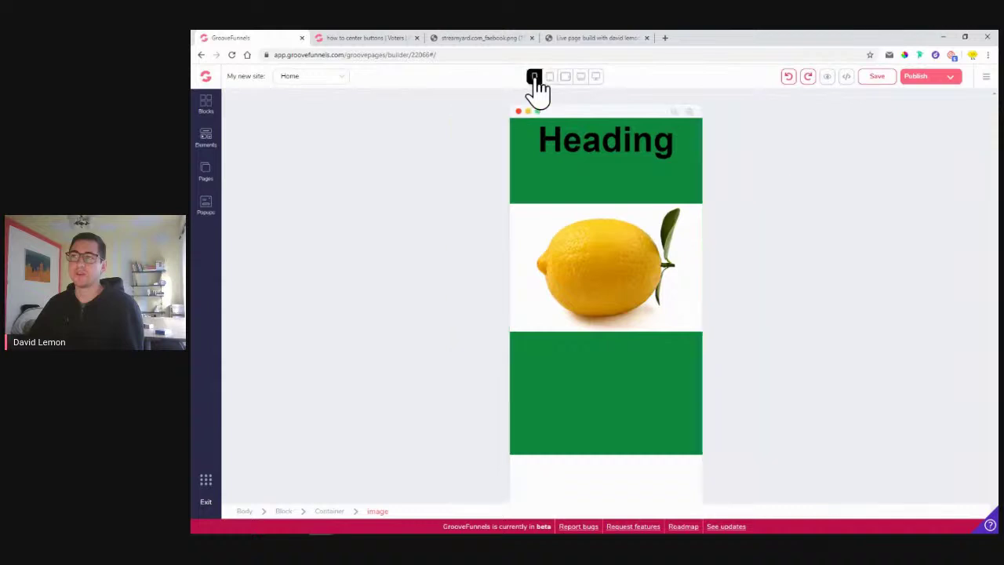
left_click(580, 77)
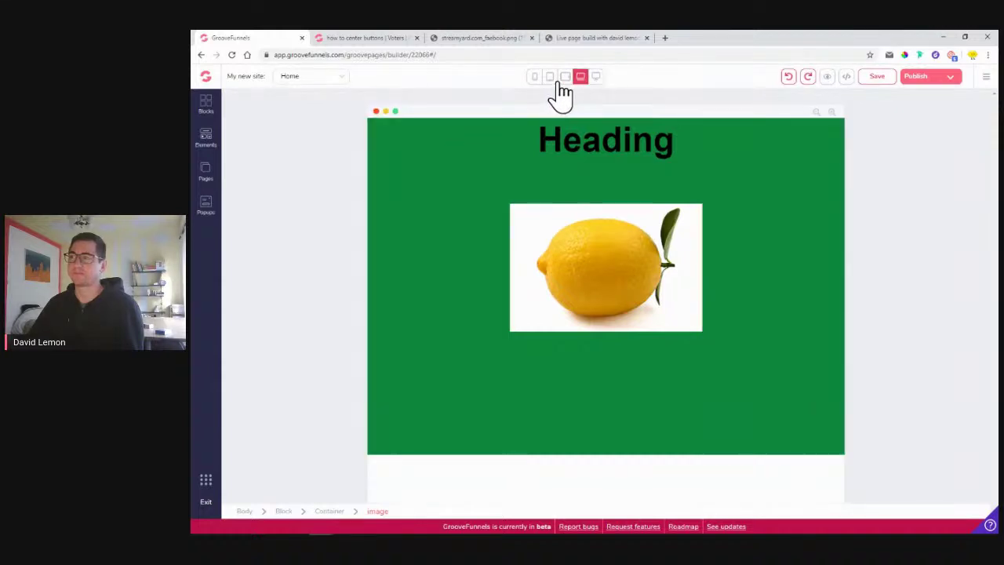
left_click(597, 77)
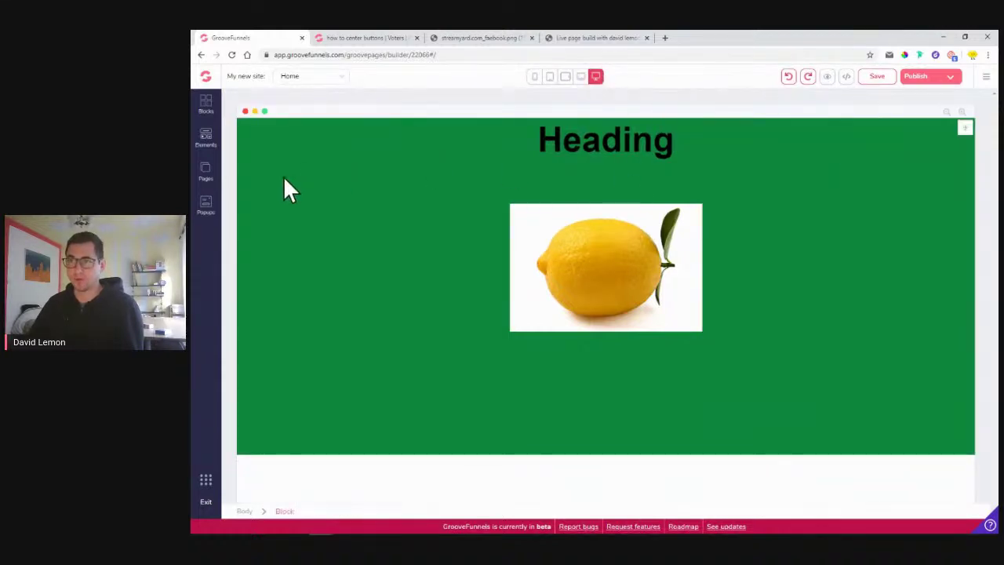
Review the layout direction and alignment settings of the container holding the heading and lemon image.
left_click(284, 176)
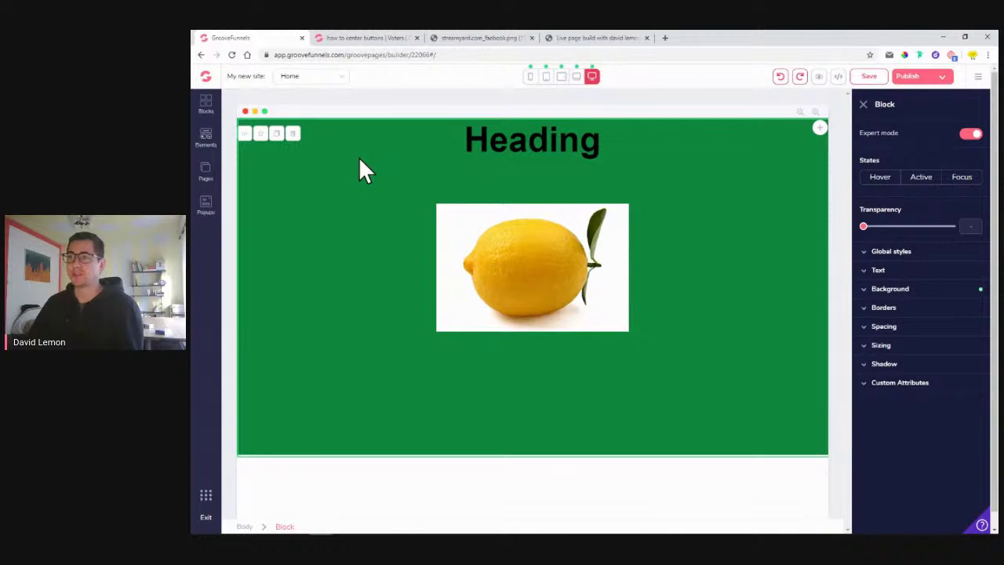
left_click(370, 328)
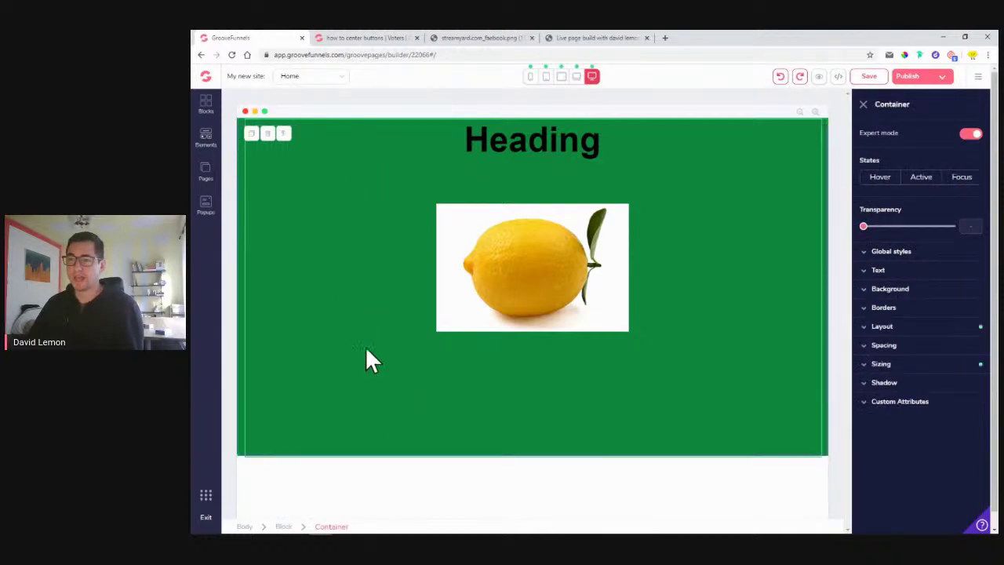
left_click(883, 326)
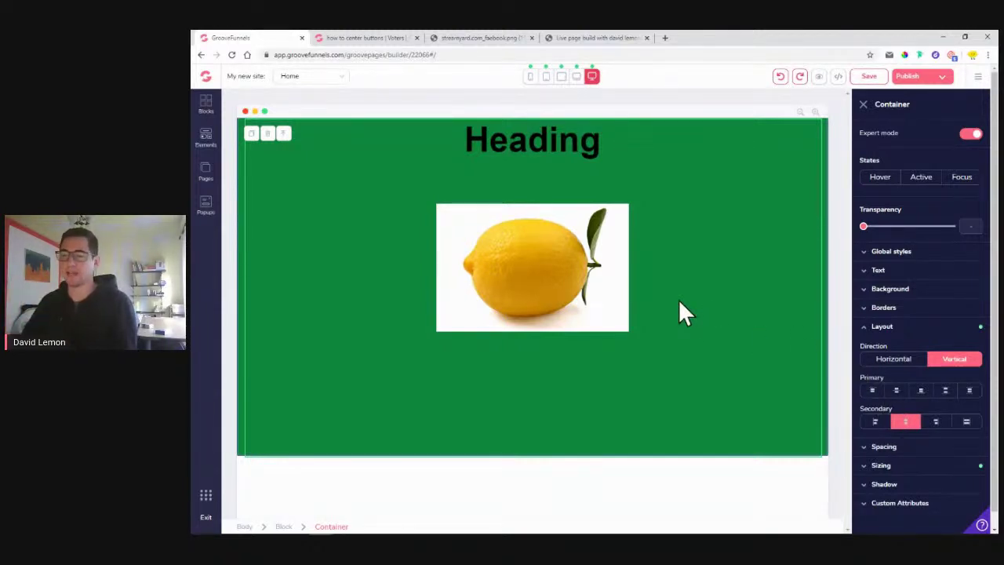
Delete the green block containing the heading and lemon image from the page.
left_click(283, 134)
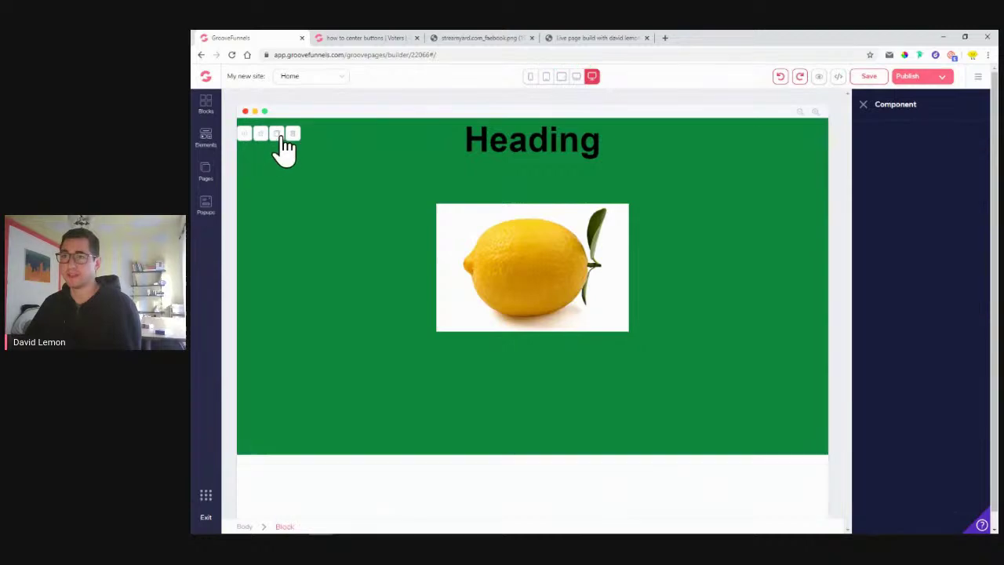
left_click(293, 135)
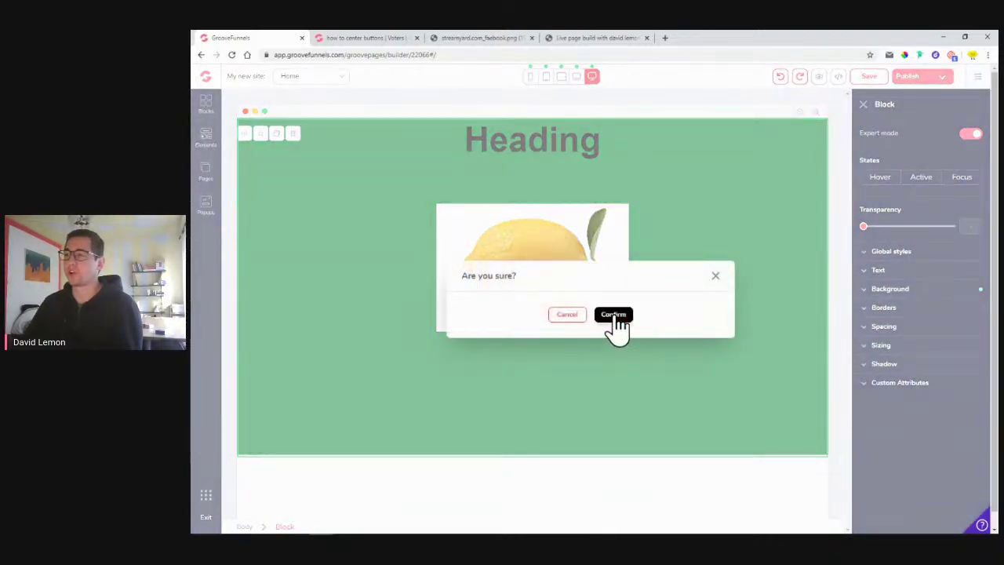
left_click(611, 316)
Add an Empty container wireframe block to the blank page, and look at the designed block categories.
left_click(207, 108)
left_click(312, 135)
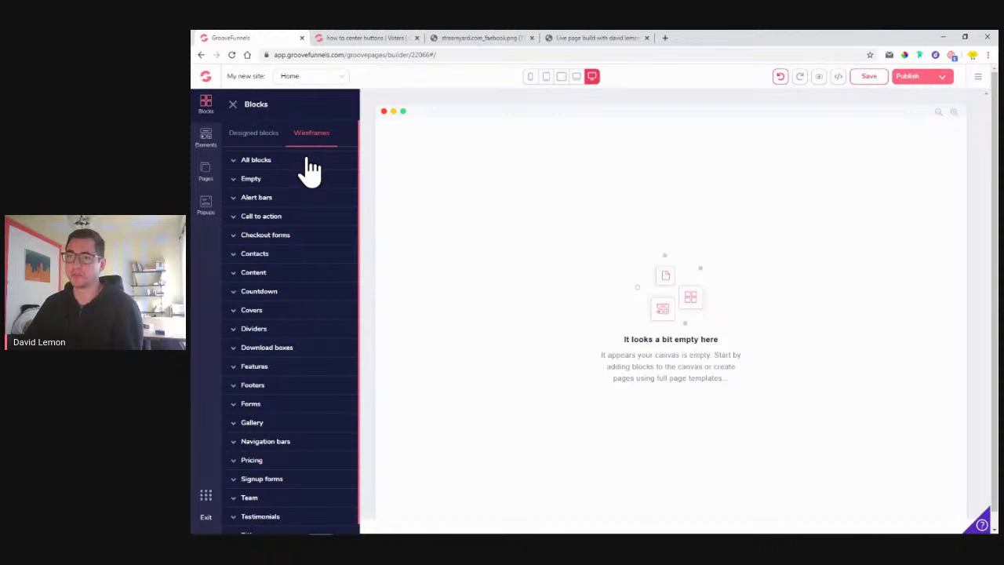
left_click(298, 179)
left_click_drag(296, 218, 490, 202)
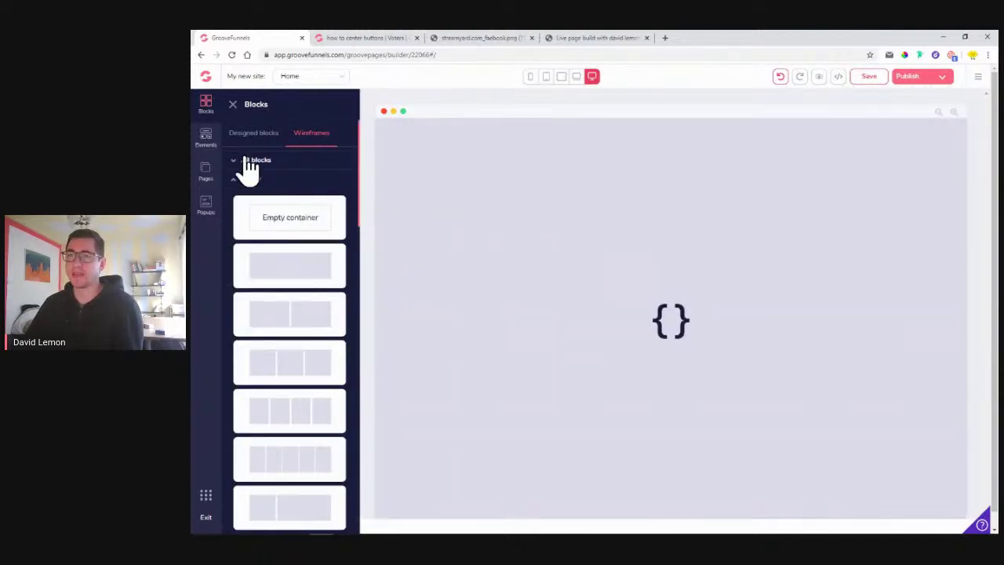
left_click(261, 135)
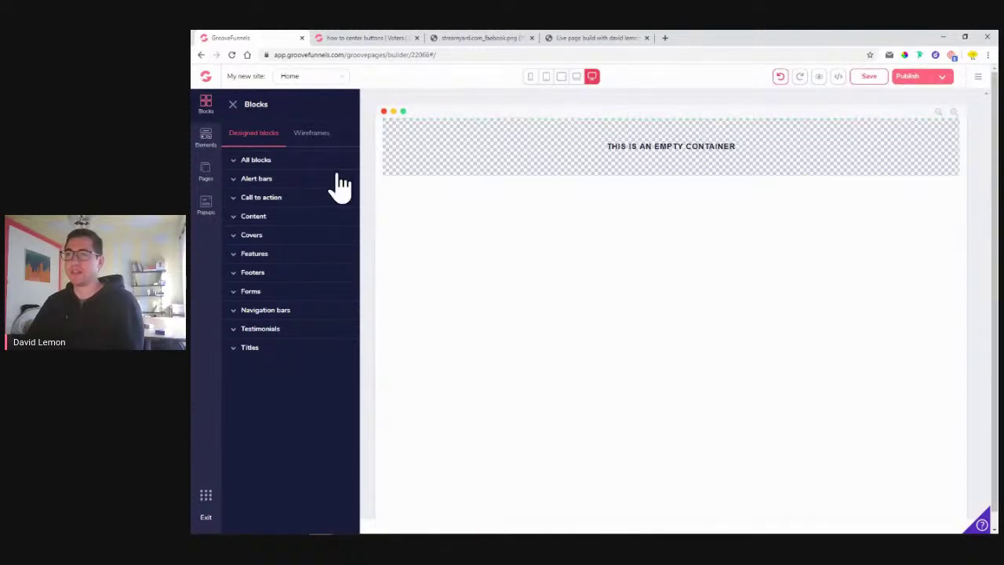
Insert a 3 Columns layout into the empty container and check it on the phone and largest desktop sizes.
left_click(208, 145)
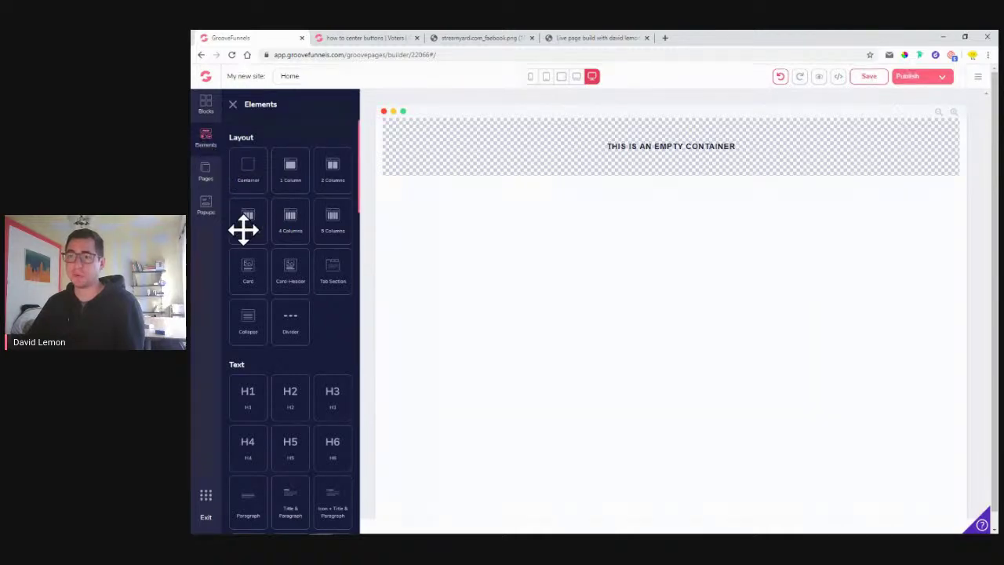
left_click_drag(243, 229, 552, 164)
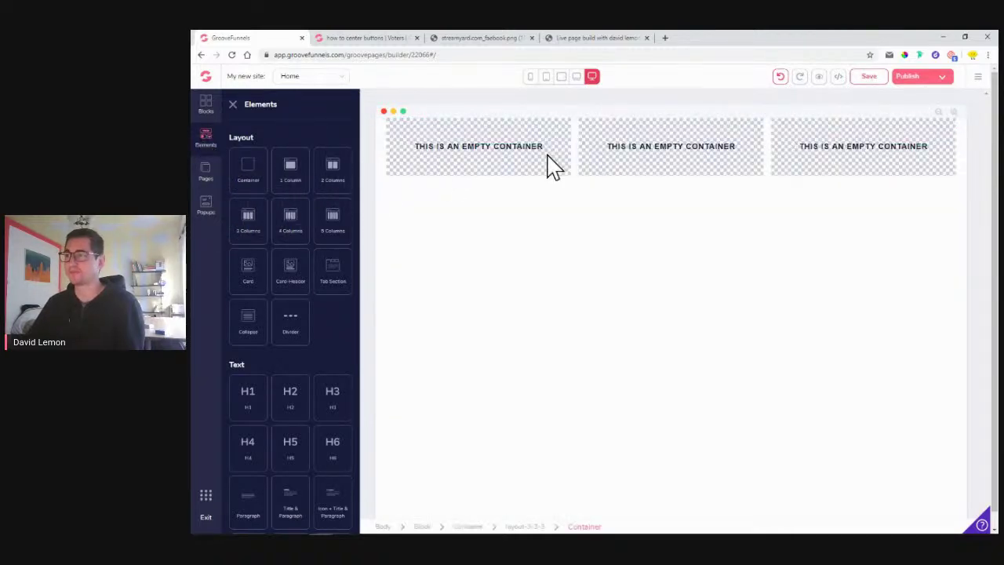
left_click(233, 105)
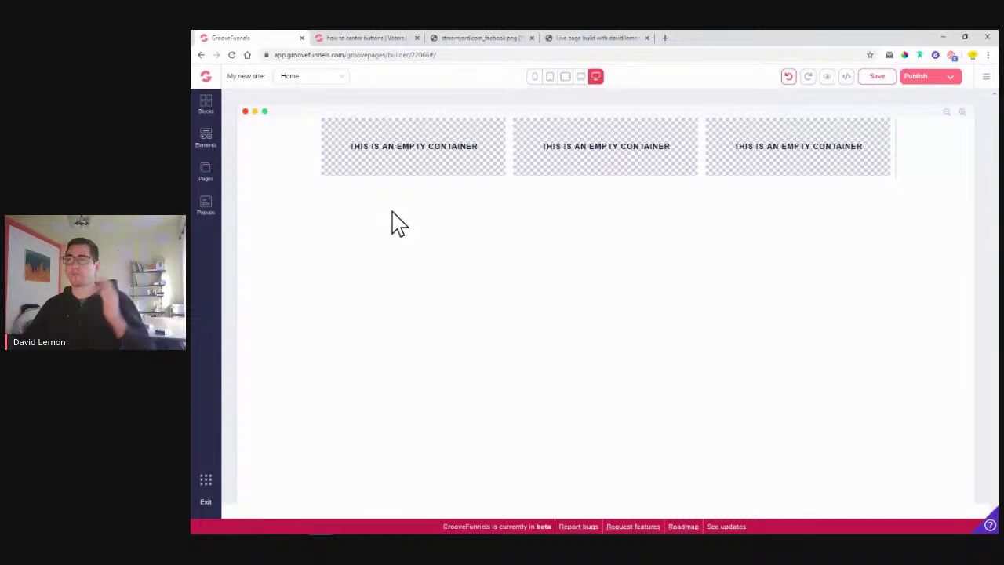
left_click(533, 77)
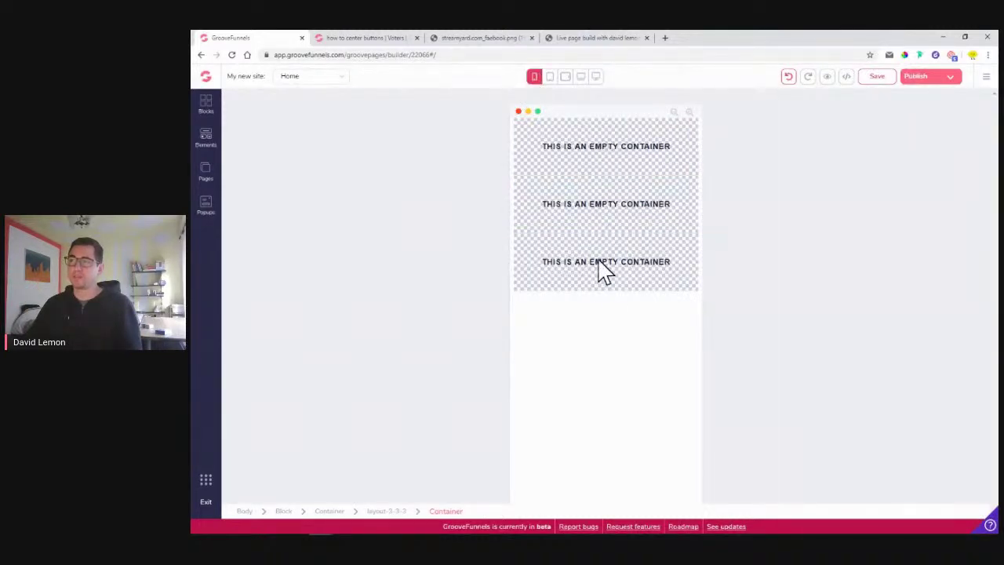
left_click(597, 78)
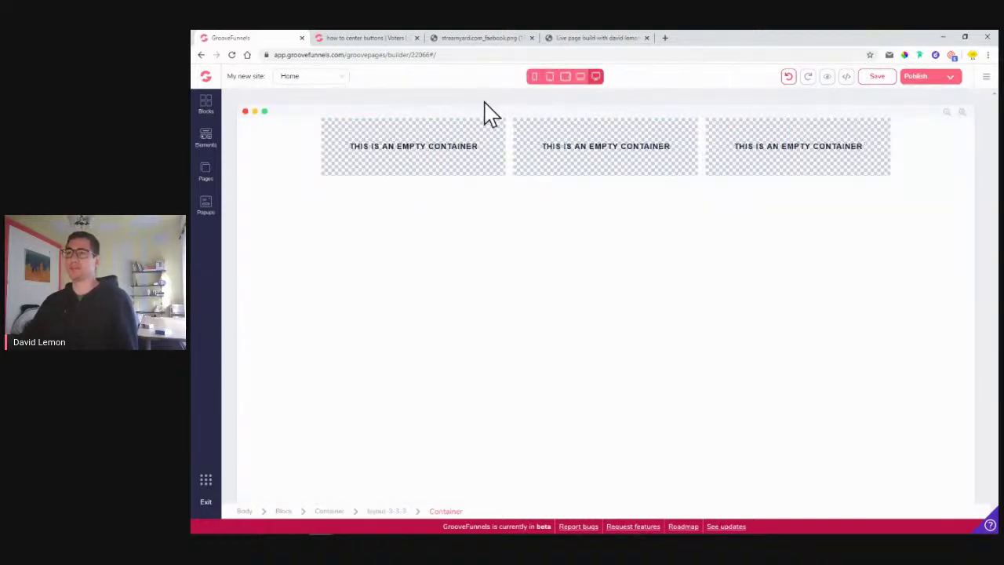
Insert an Image element into the first column of the three-column layout.
left_click(214, 149)
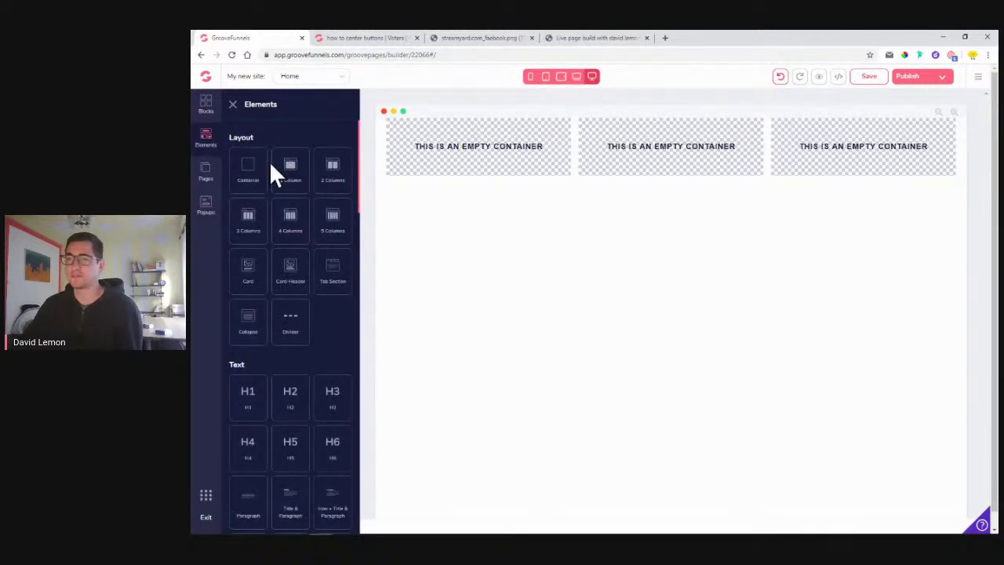
scroll(272, 269, "down", 1)
scroll(273, 269, "down", 5)
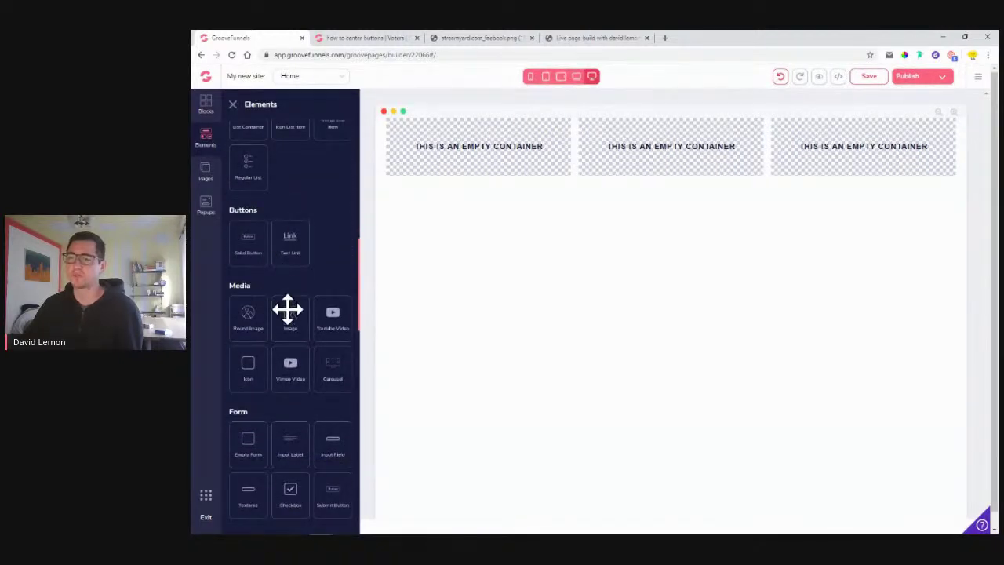
left_click_drag(289, 313, 462, 179)
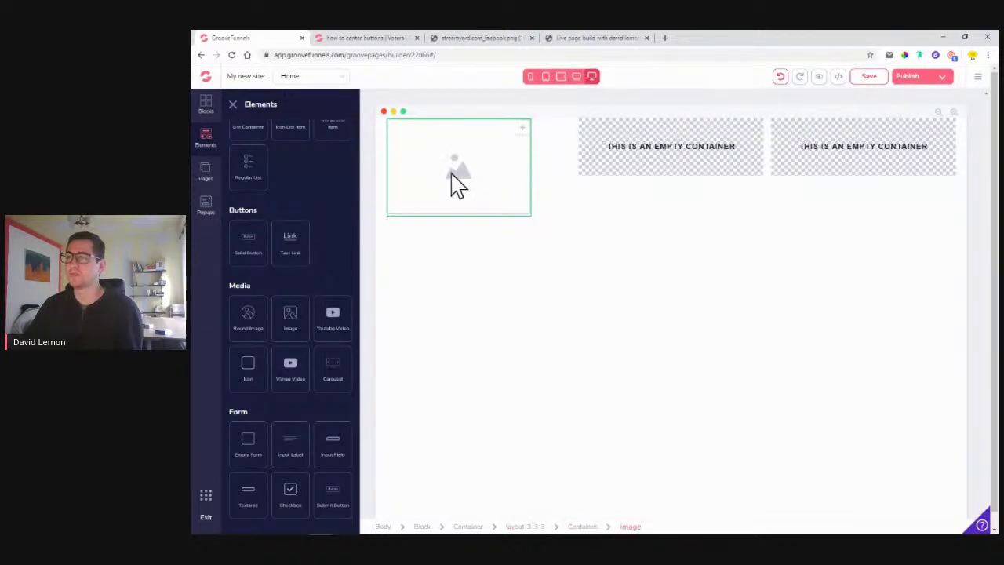
Duplicate the first column's image placeholder twice, placing one copy in the second column and one in the third.
left_click(455, 180)
left_click(255, 135)
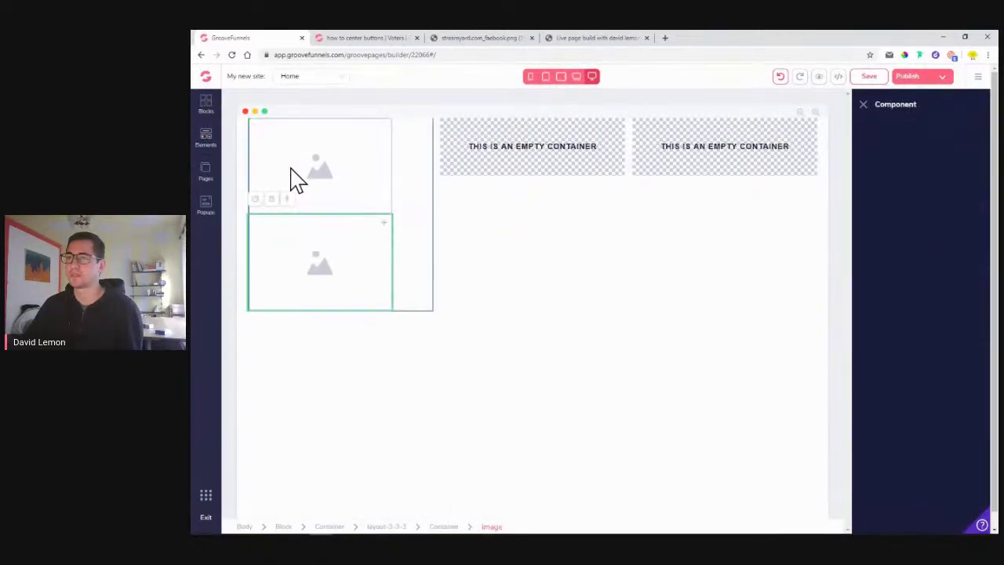
left_click_drag(387, 236, 567, 155)
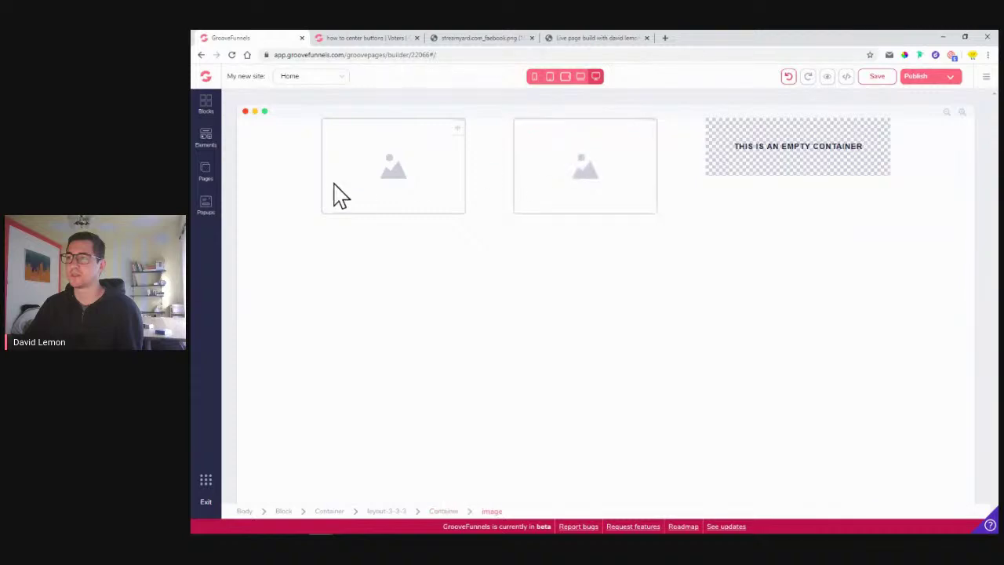
left_click(379, 188)
left_click(255, 136)
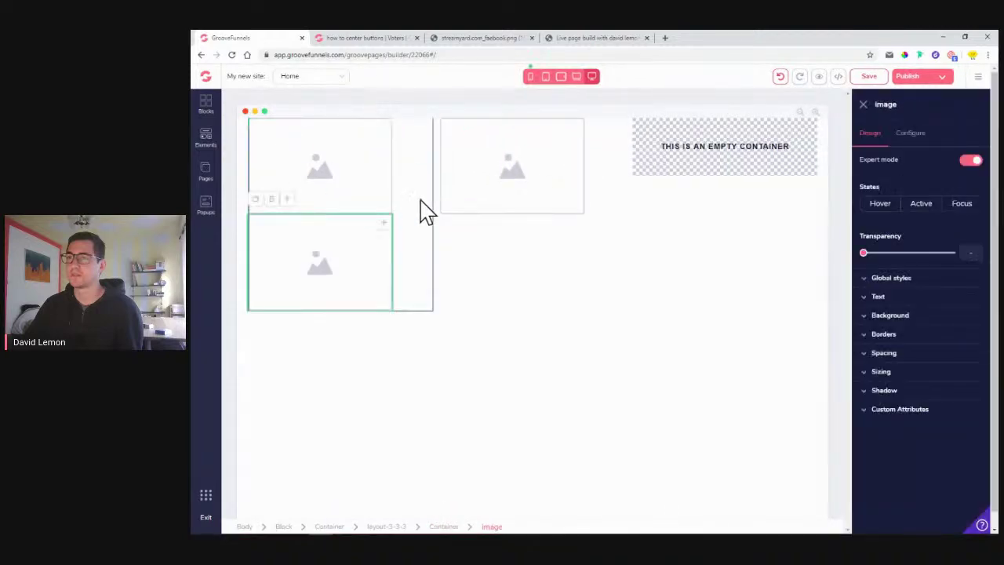
left_click_drag(556, 202, 738, 161)
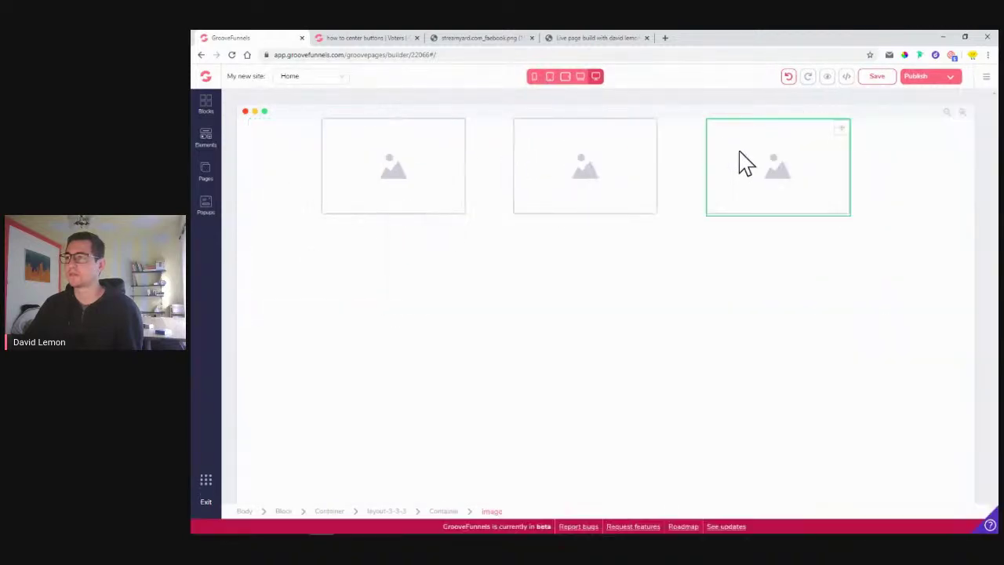
Set the first column's image to the CastBox logo from the image library and update the element.
left_click(366, 148)
left_click(913, 134)
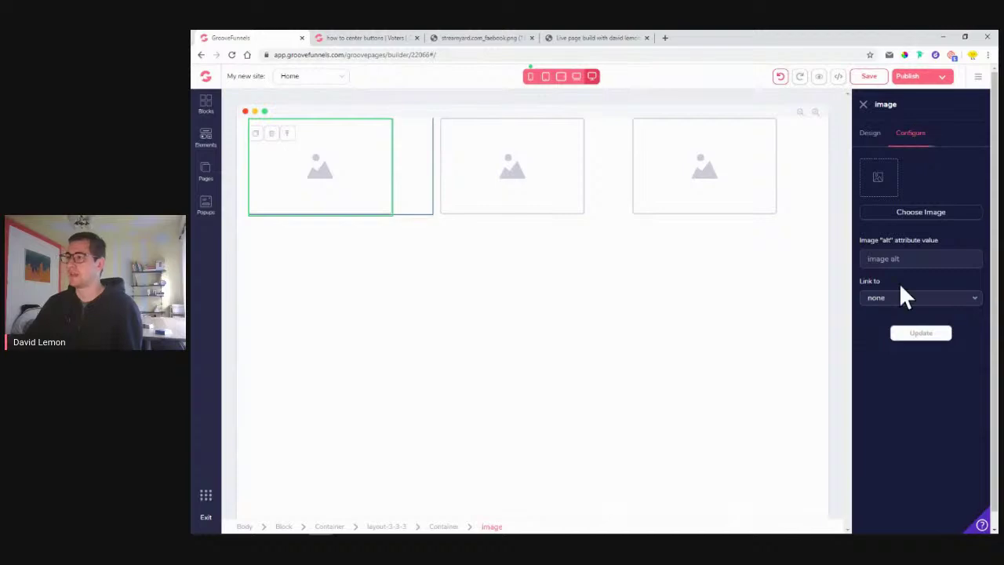
left_click(908, 226)
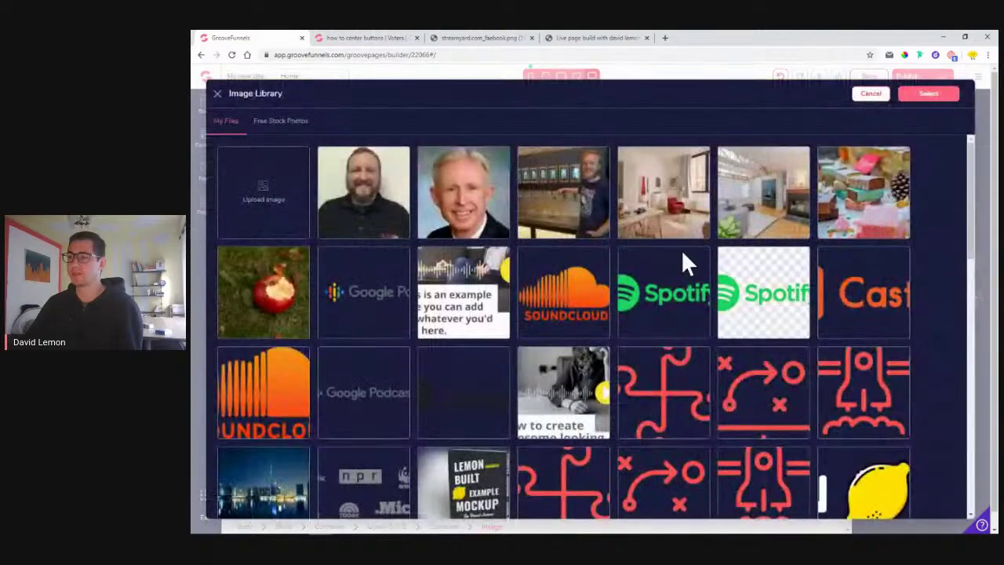
scroll(665, 287, "down", 1)
scroll(666, 286, "down", 1)
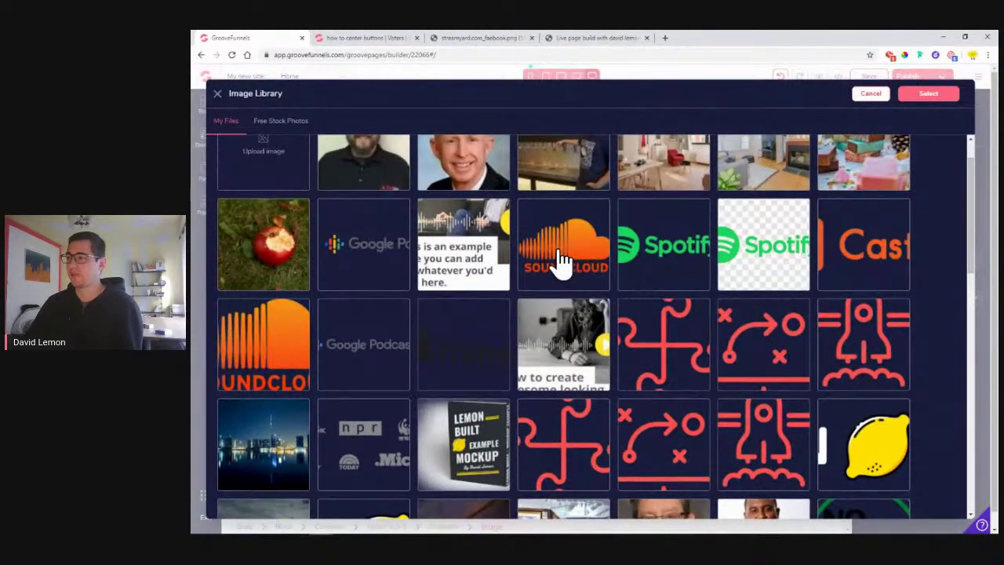
left_click(561, 257)
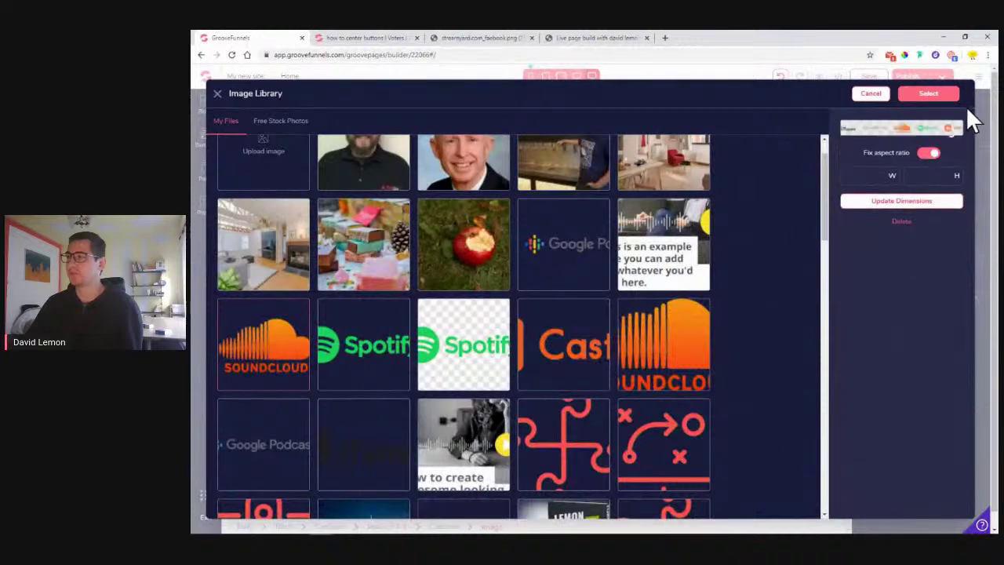
left_click(551, 354)
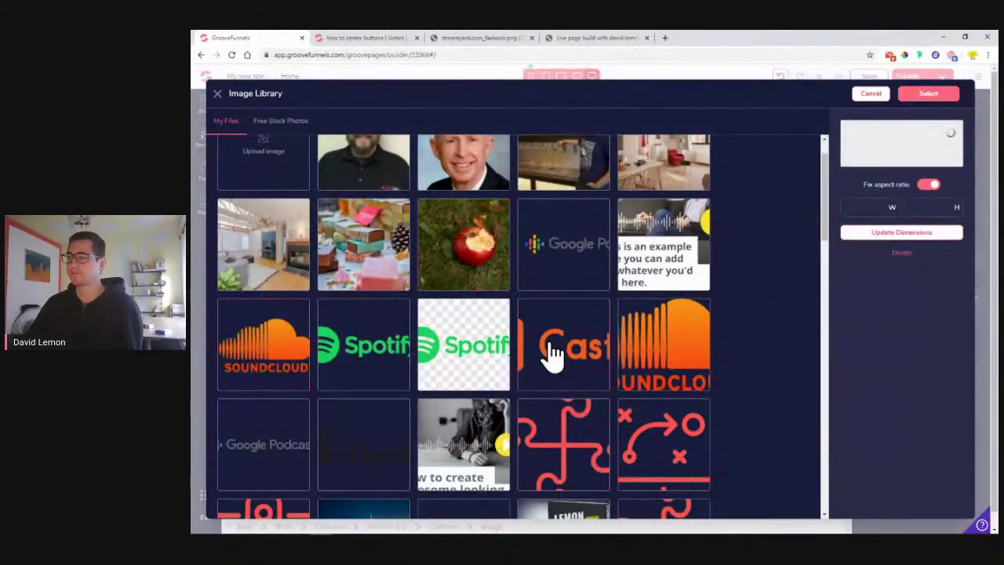
left_click(940, 97)
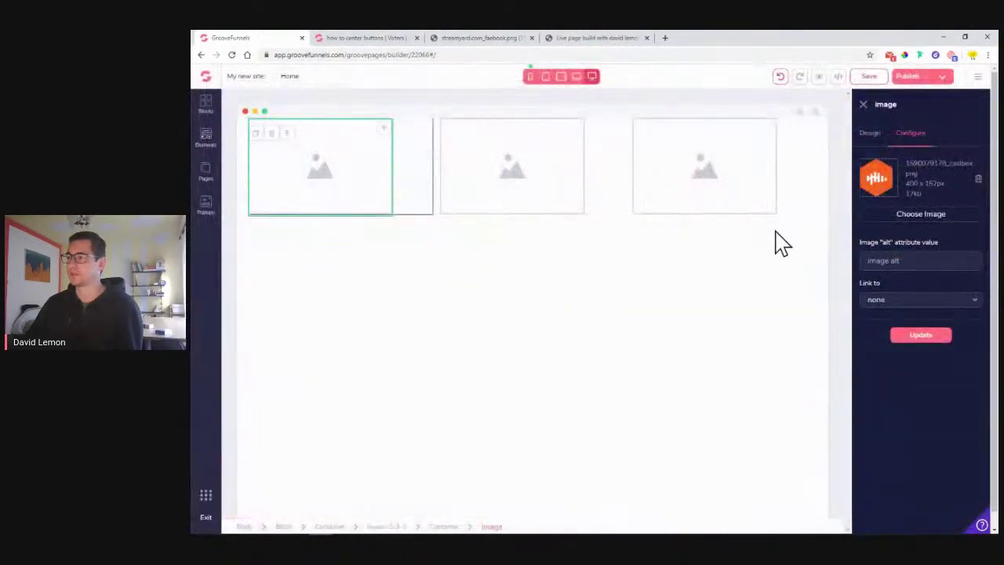
left_click(929, 336)
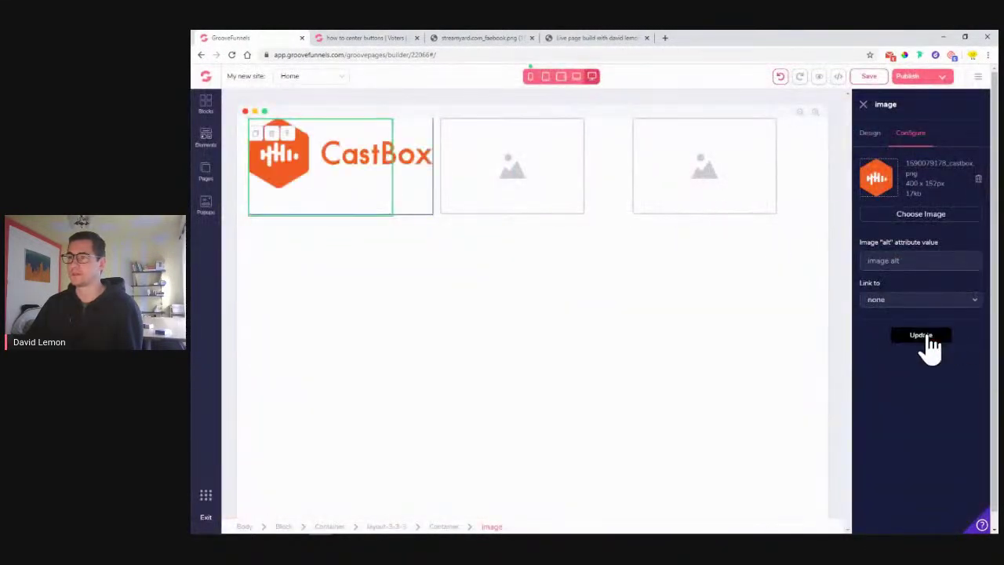
Set the second column's image to the large orange SoundCloud logo from the image library and update the element.
left_click(521, 190)
left_click(911, 134)
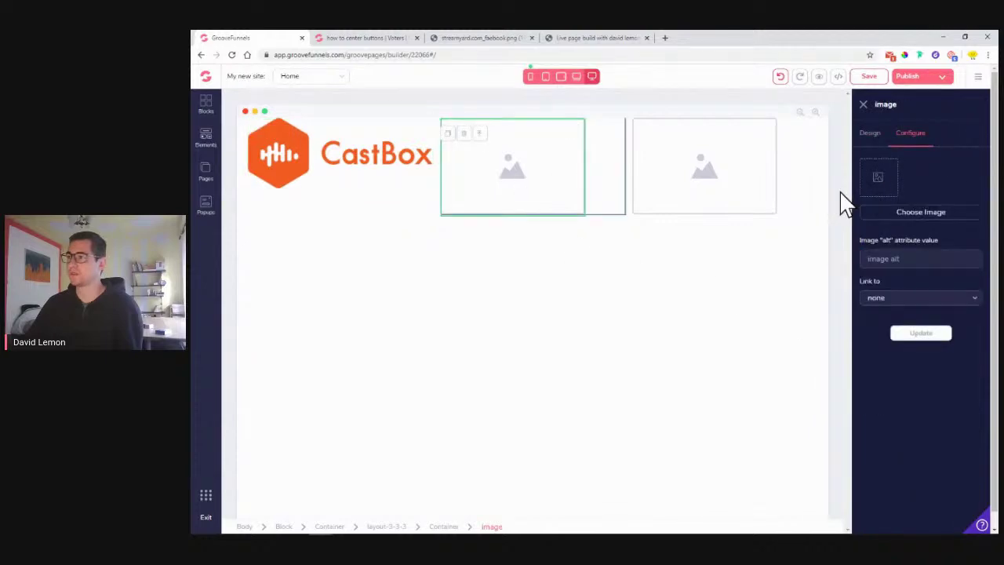
left_click(915, 213)
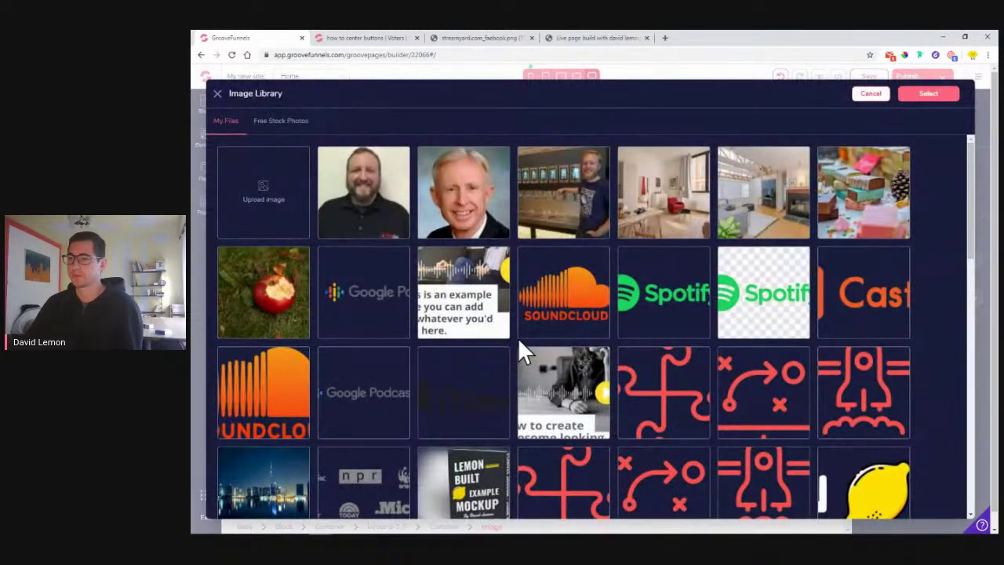
left_click(292, 412)
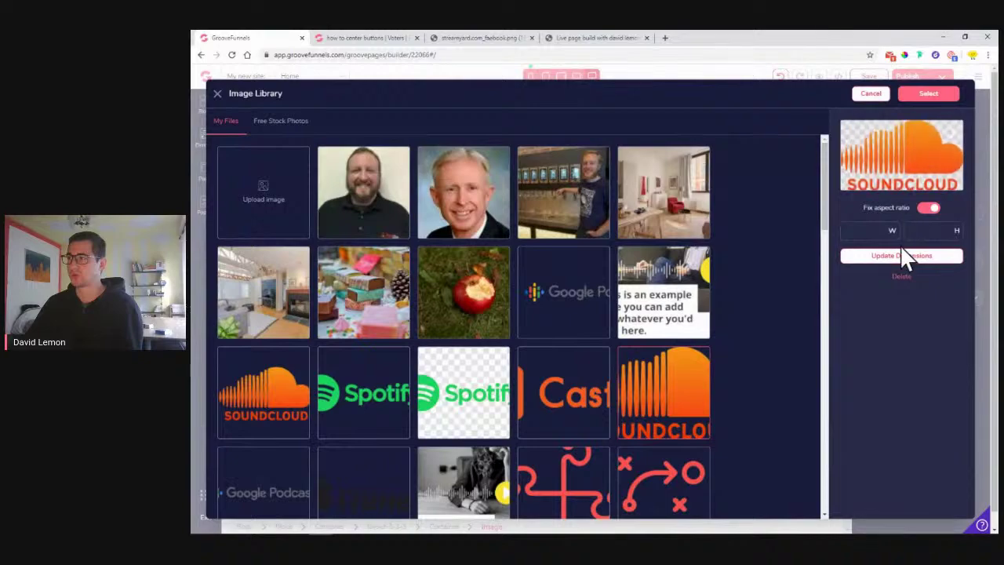
left_click(929, 95)
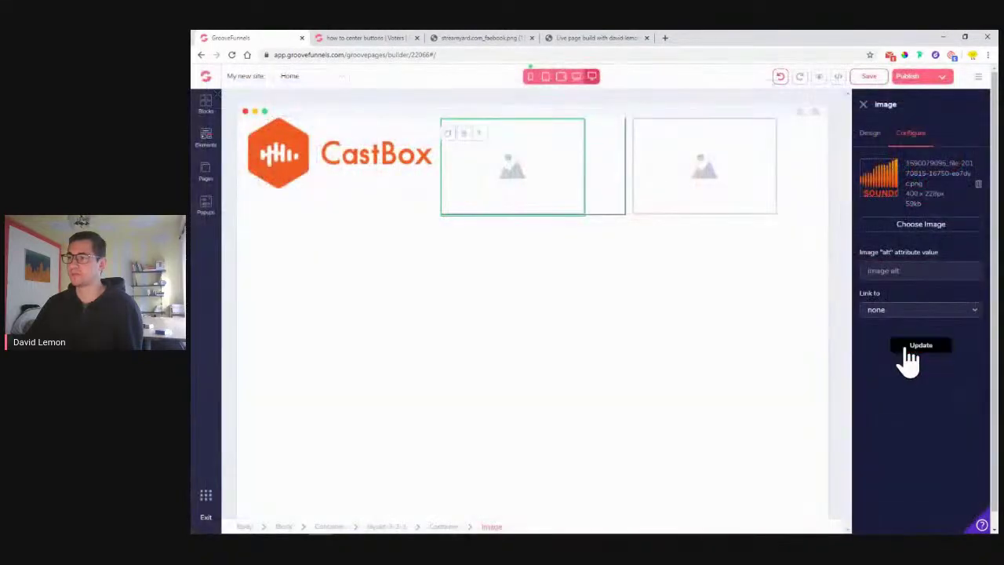
left_click(910, 347)
Set the third column's image to the 512 x 512 Spotify logo with the transparent background and update the element.
left_click(728, 174)
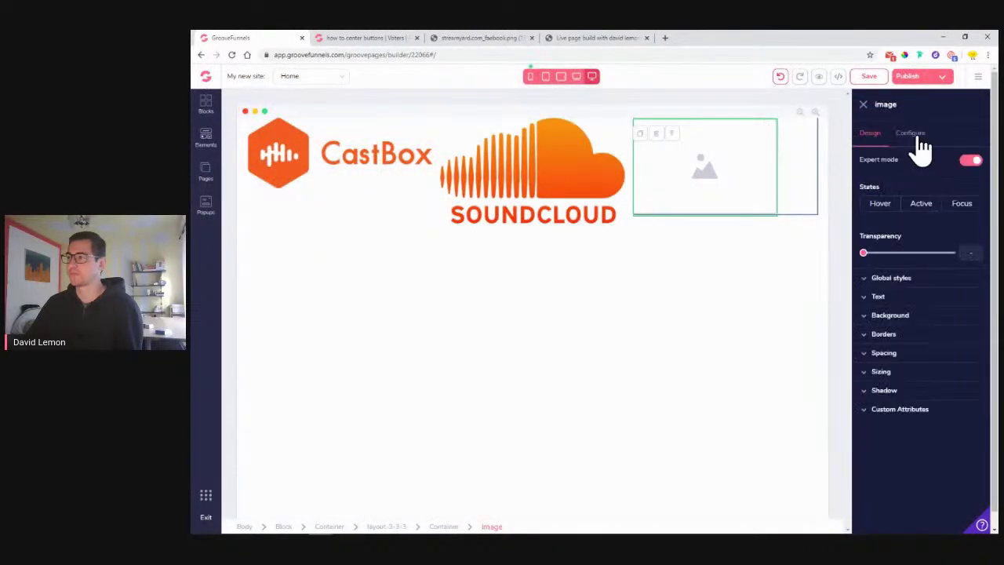
left_click(912, 141)
left_click(929, 220)
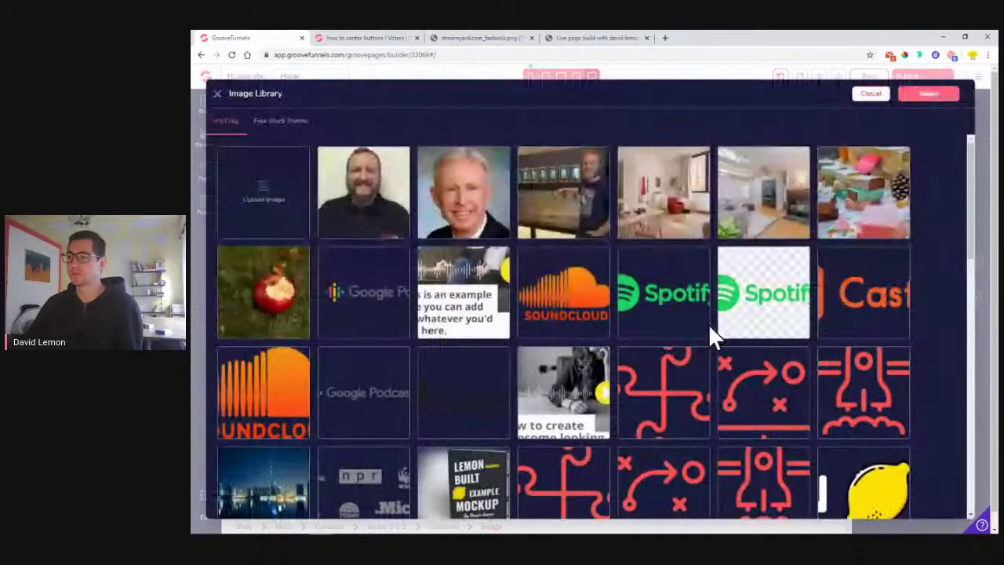
left_click(673, 316)
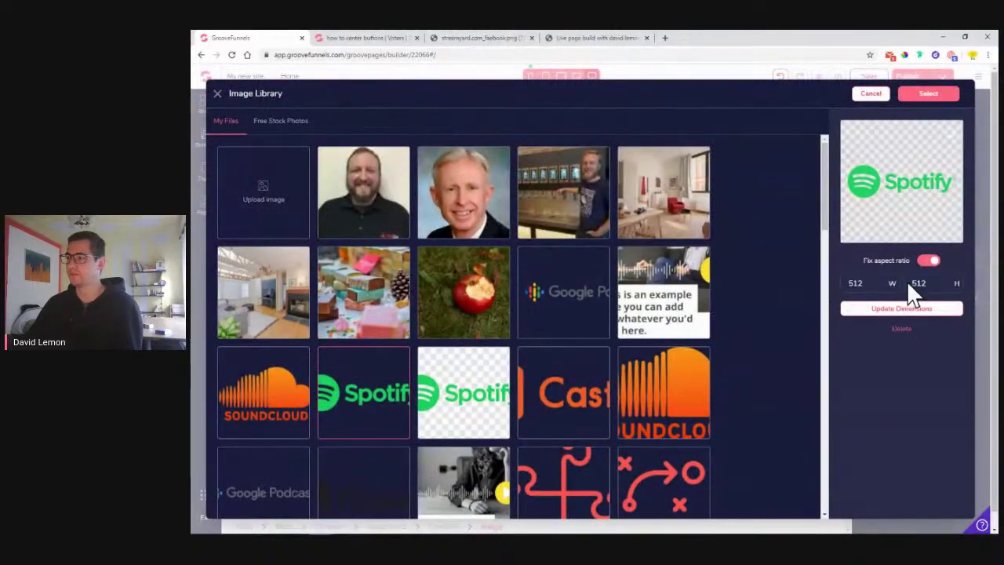
left_click(947, 101)
left_click(923, 338)
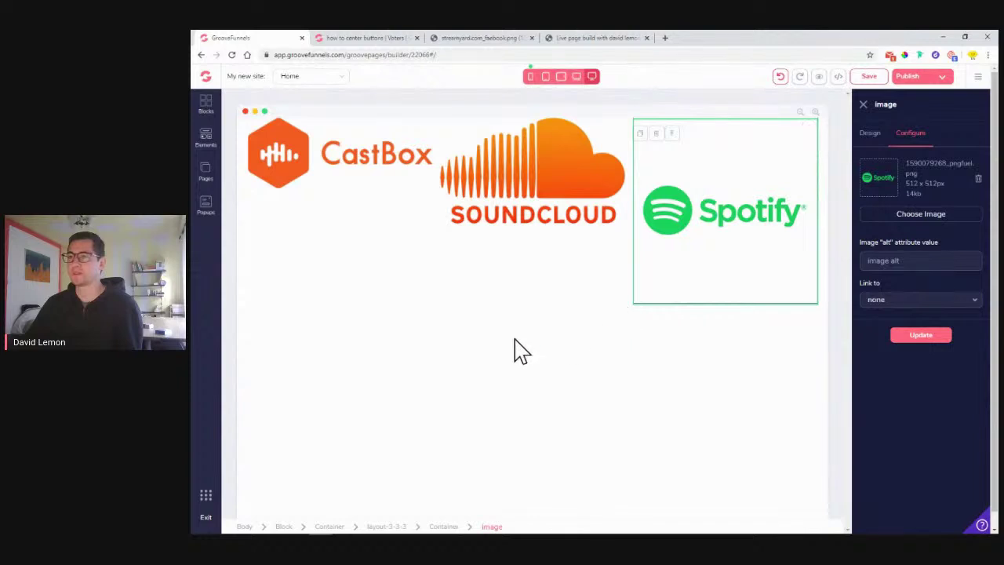
Compare the bounds of the three logo images, and check the row on the small desktop, landscape tablet and largest desktop sizes.
left_click(352, 152)
left_click(487, 152)
left_click(697, 137)
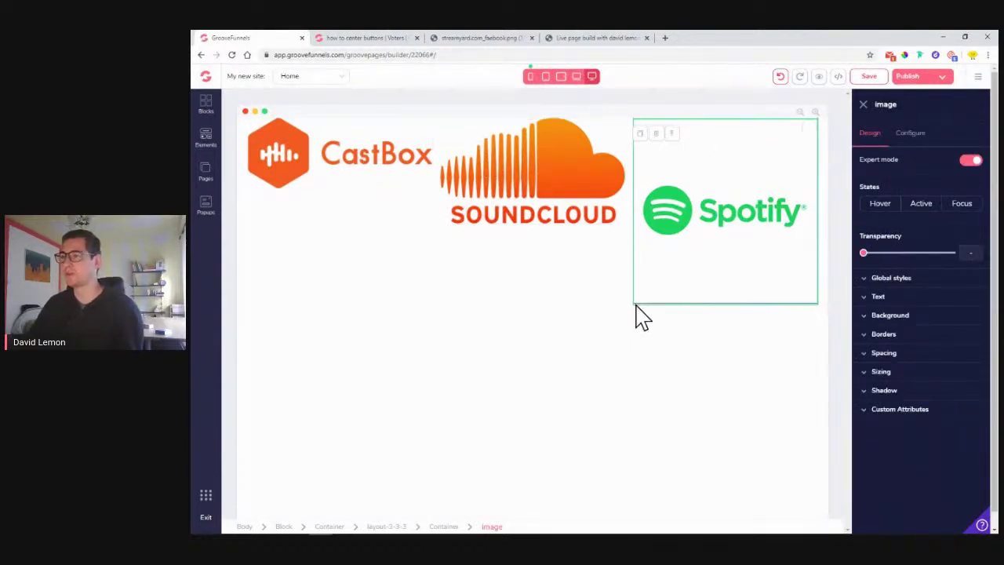
left_click(549, 153)
left_click(355, 168)
left_click(478, 195)
left_click(402, 183)
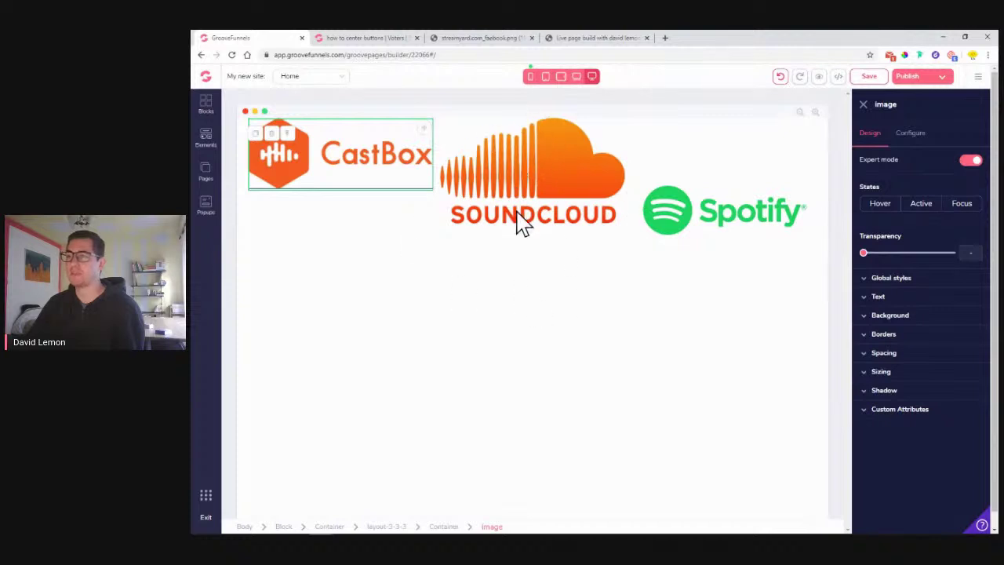
left_click(577, 77)
left_click(562, 77)
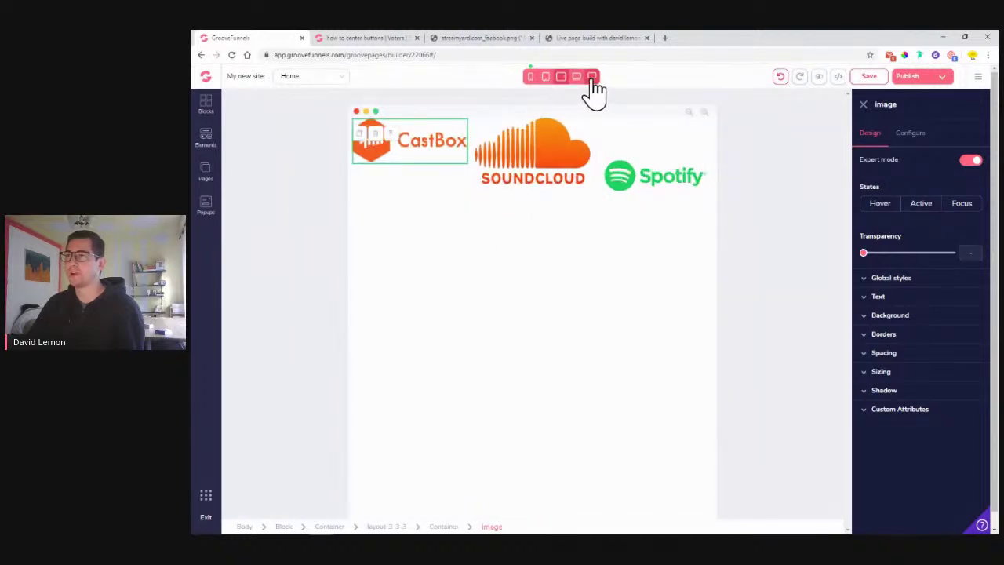
left_click(591, 77)
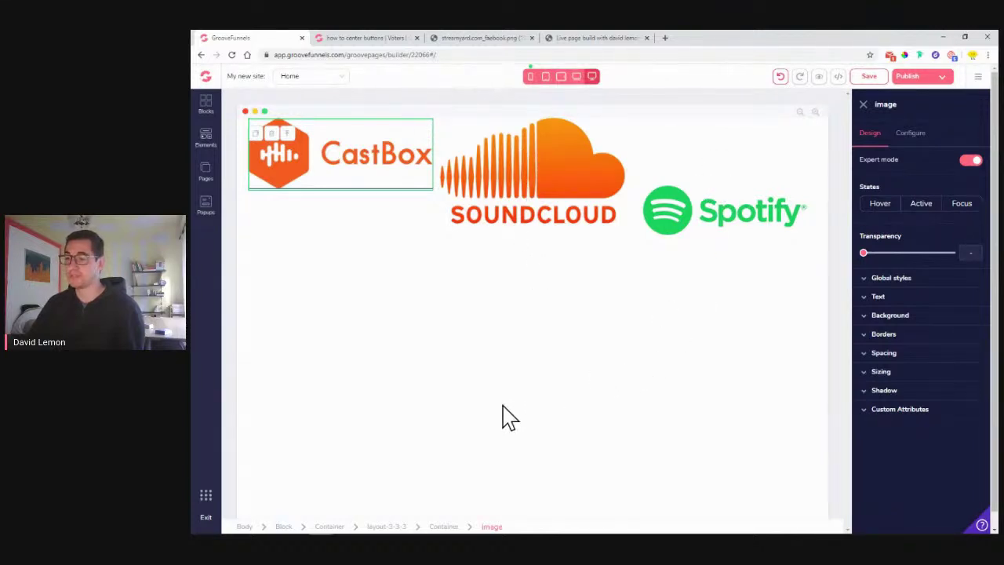
Set the outer container around the three-column layout to Vertical direction with centered secondary alignment.
left_click(444, 527)
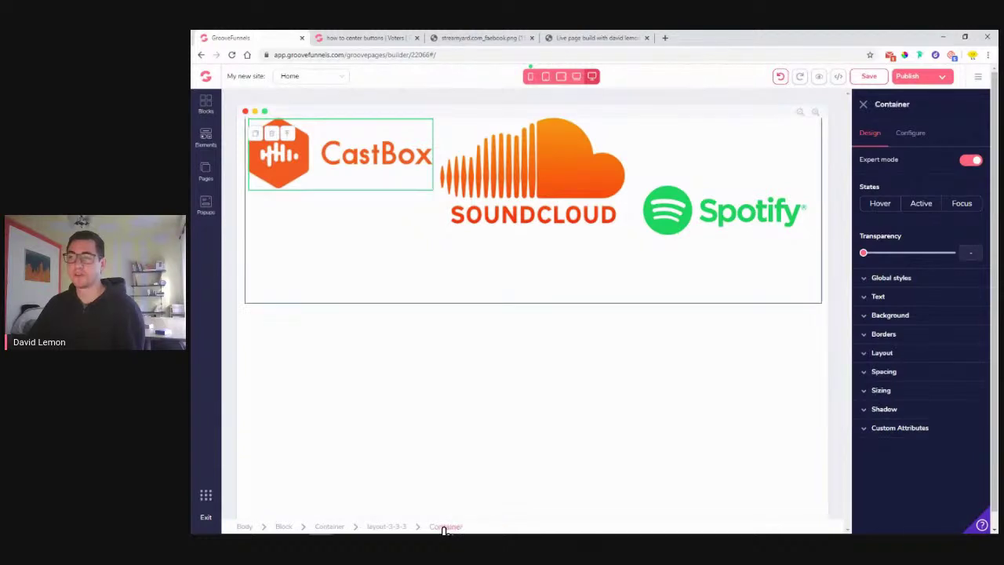
left_click(329, 528)
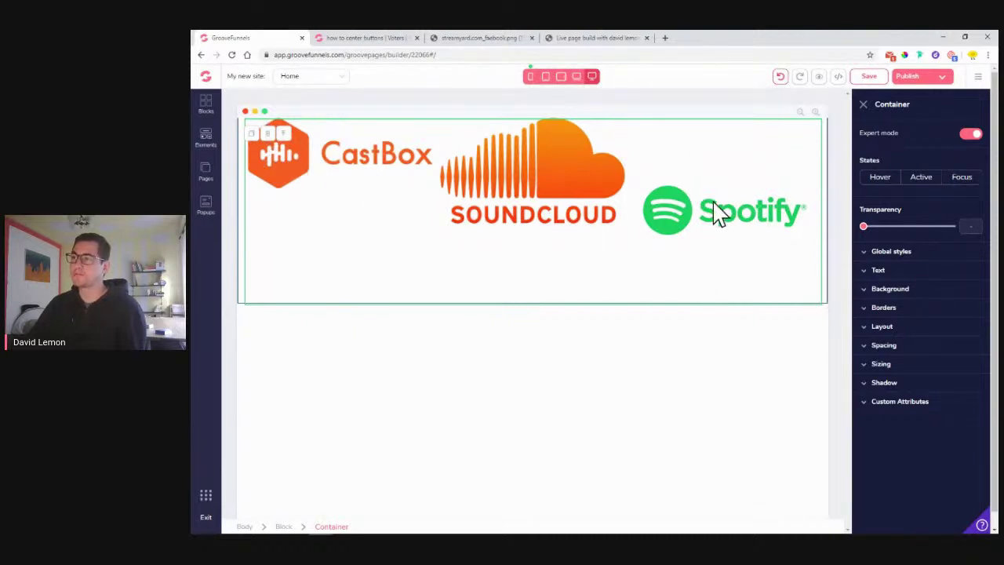
left_click(329, 240)
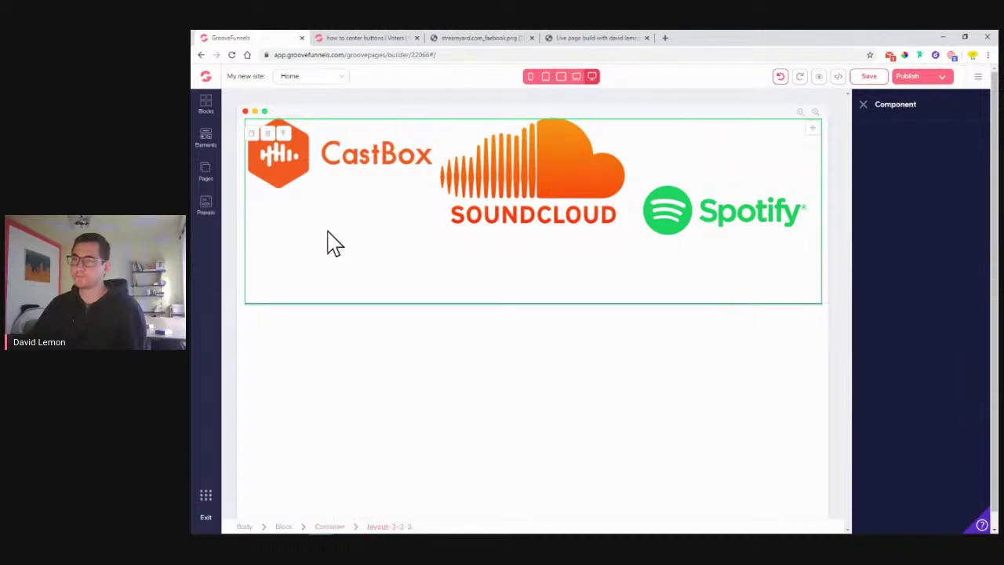
left_click(330, 527)
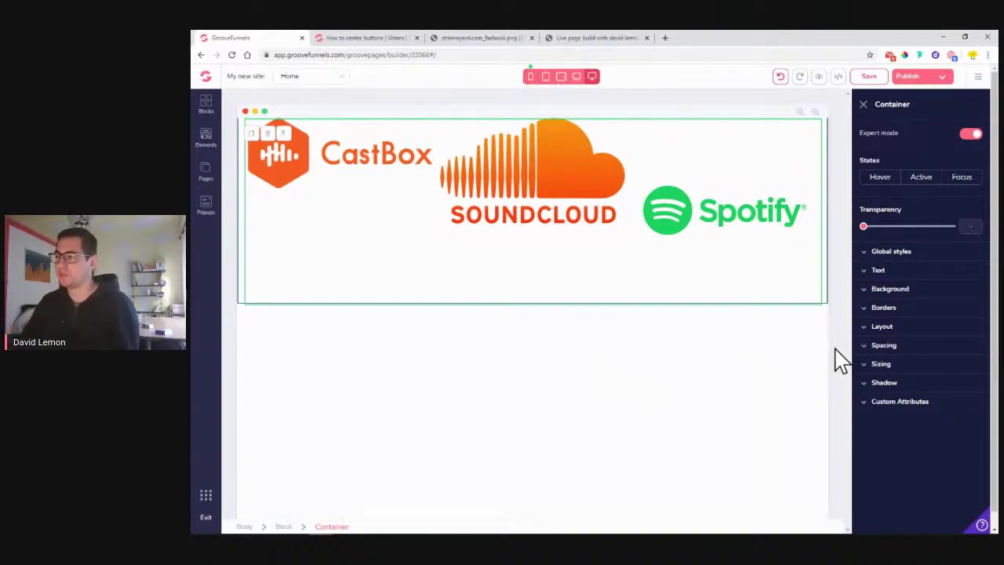
left_click(875, 330)
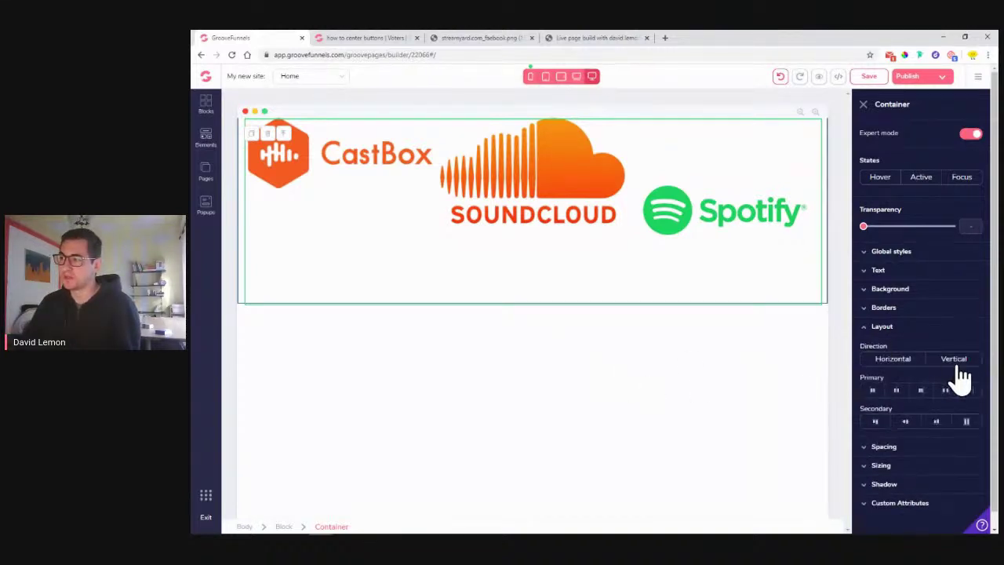
left_click(958, 362)
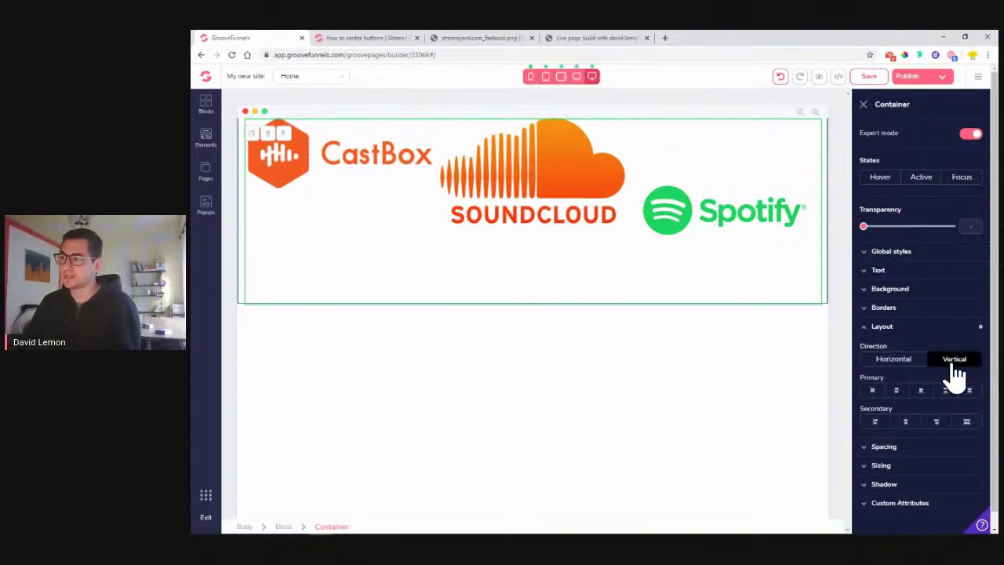
left_click(907, 425)
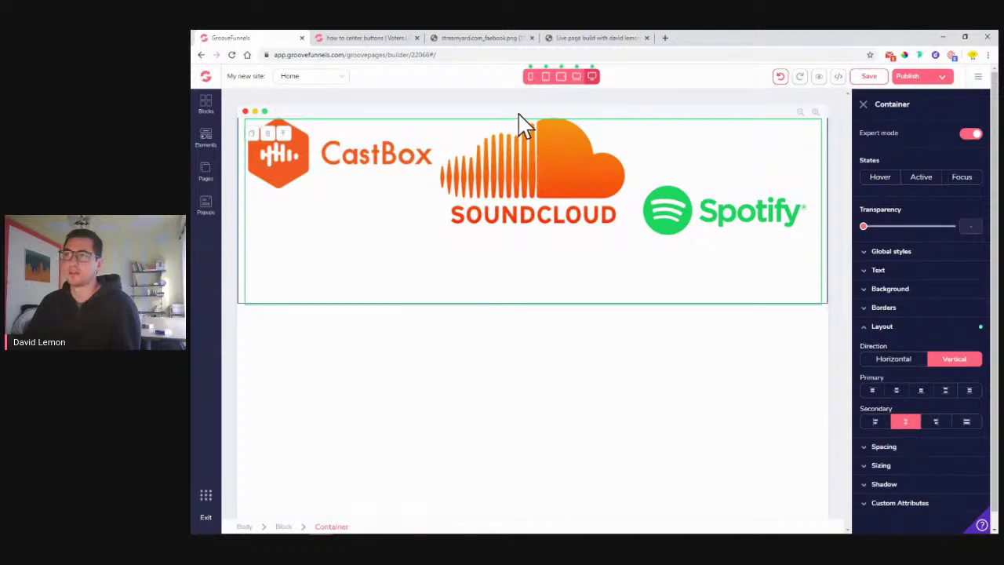
Toggle the outer container's centered secondary alignment on the phone size, and again on the portrait tablet size.
left_click(530, 77)
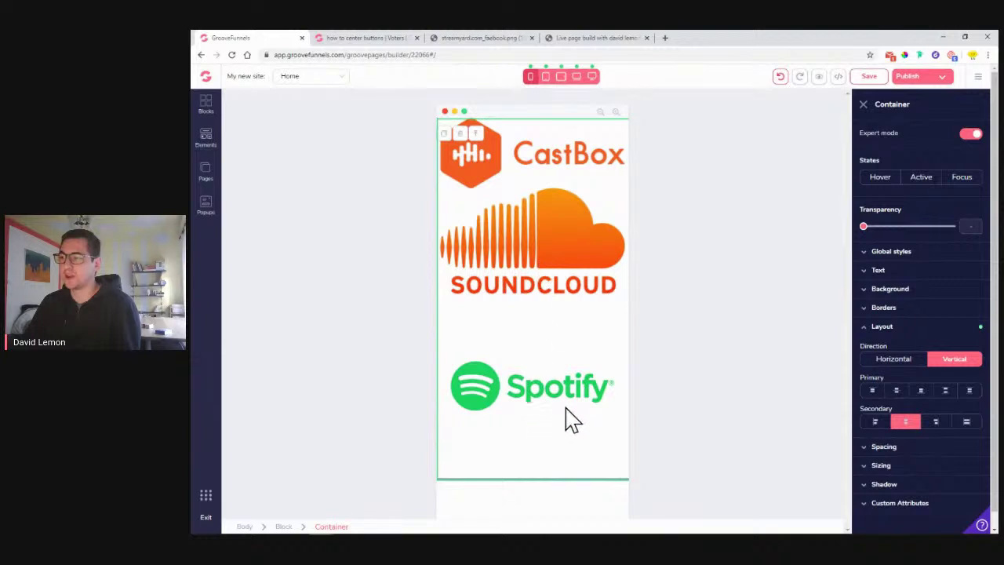
left_click(907, 423)
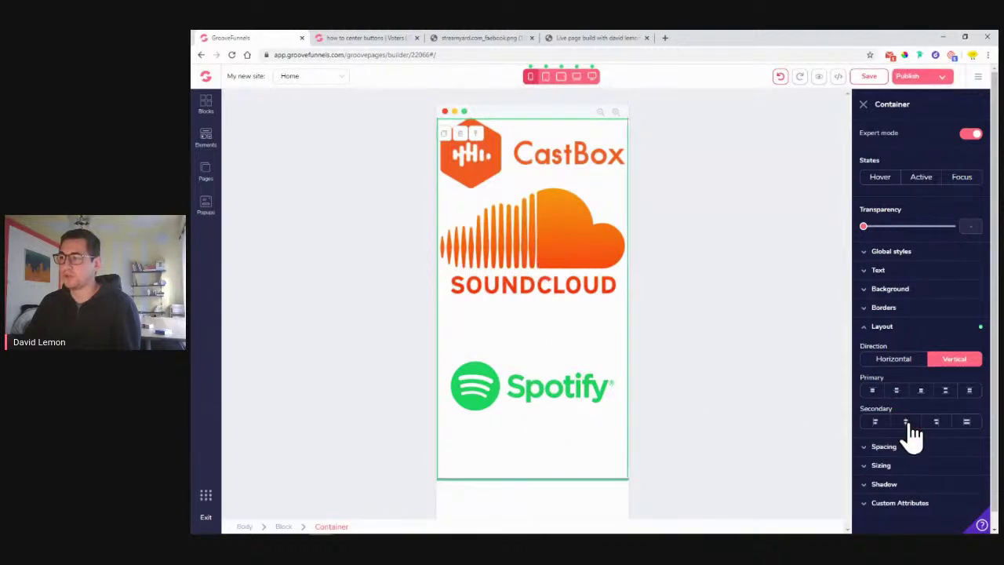
left_click(546, 78)
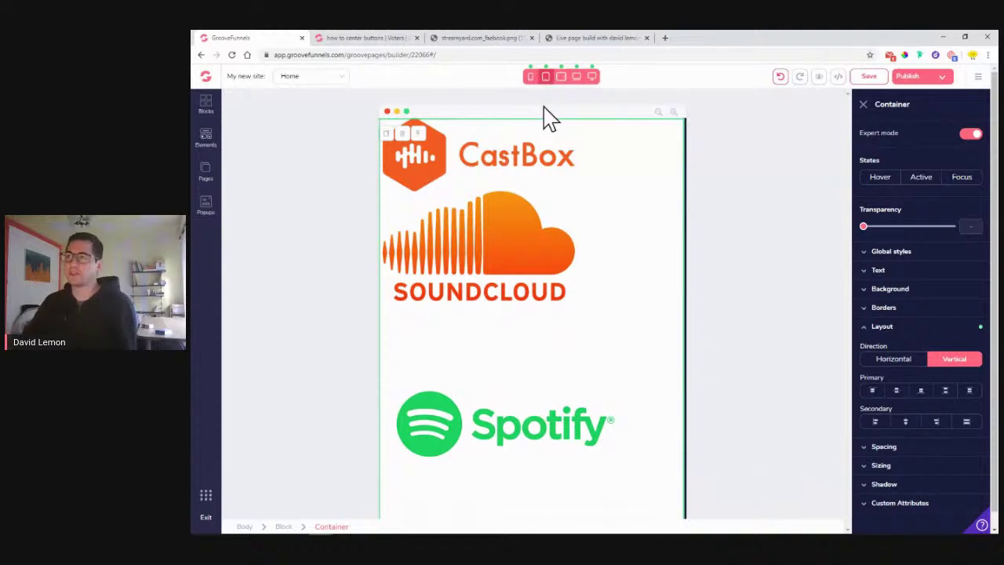
left_click(906, 422)
Set the CastBox logo's column container to Vertical direction with centered secondary alignment.
left_click(495, 156)
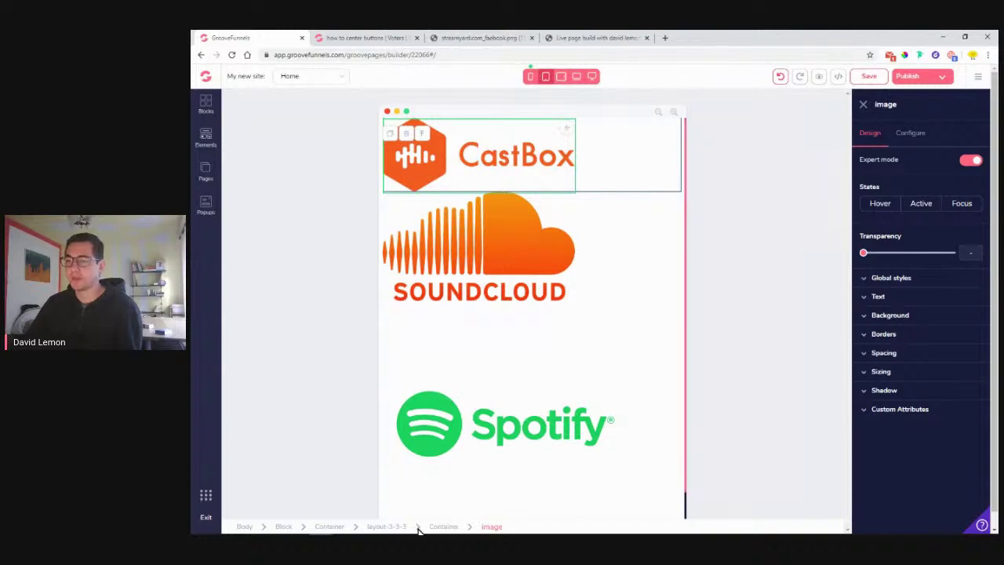
left_click(446, 527)
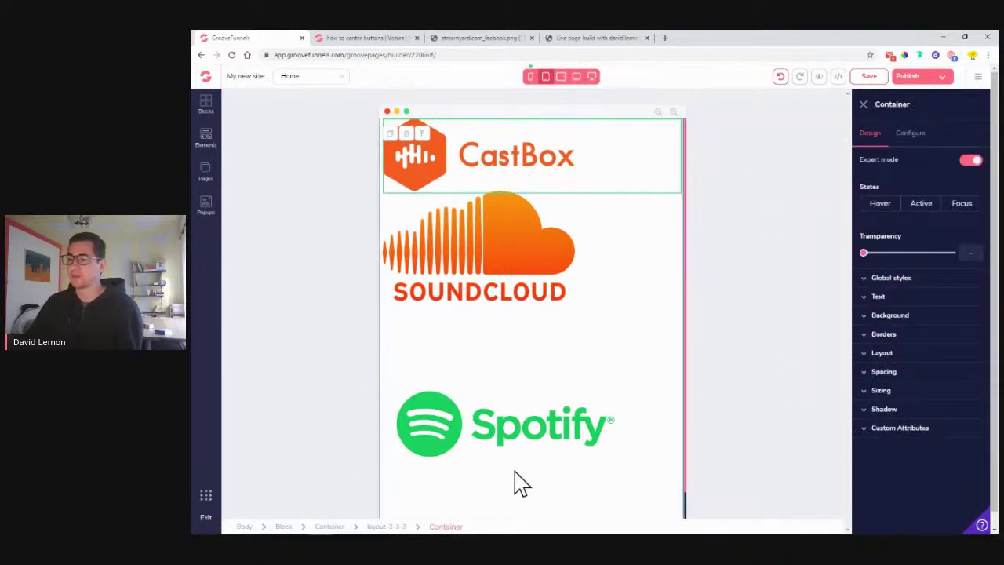
left_click(920, 355)
left_click(954, 385)
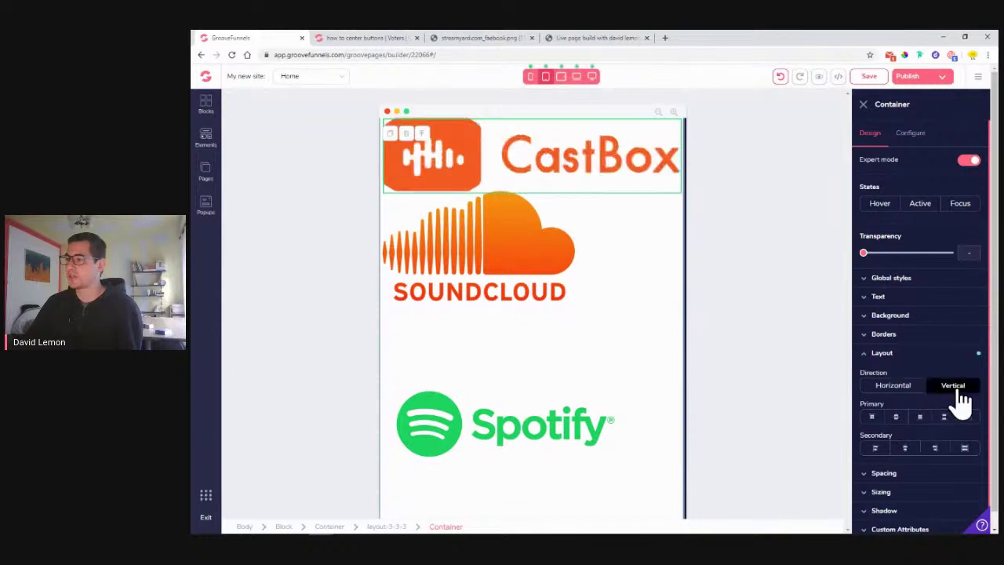
left_click(907, 450)
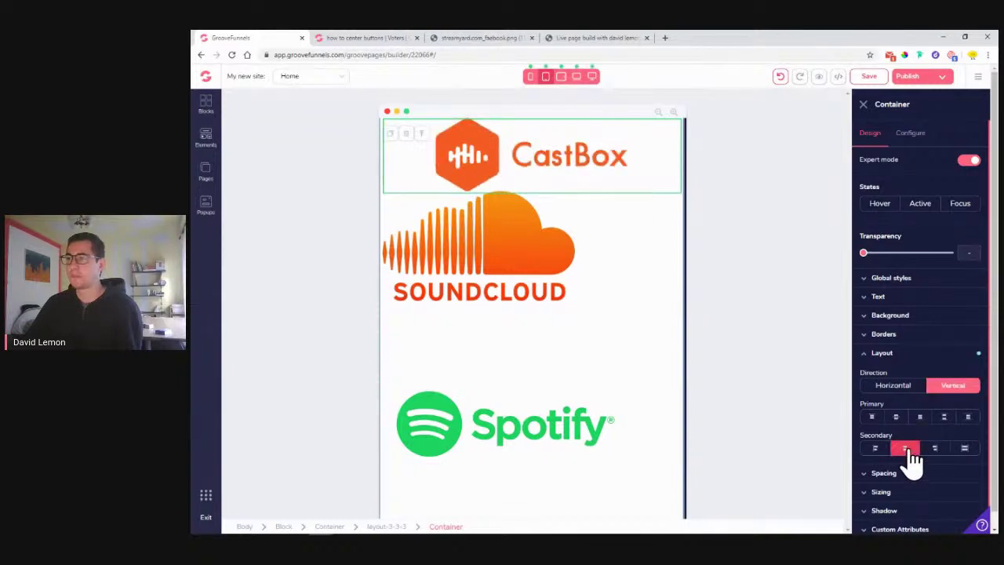
Set the SoundCloud logo's column container to Vertical direction with centered secondary alignment.
left_click(596, 255)
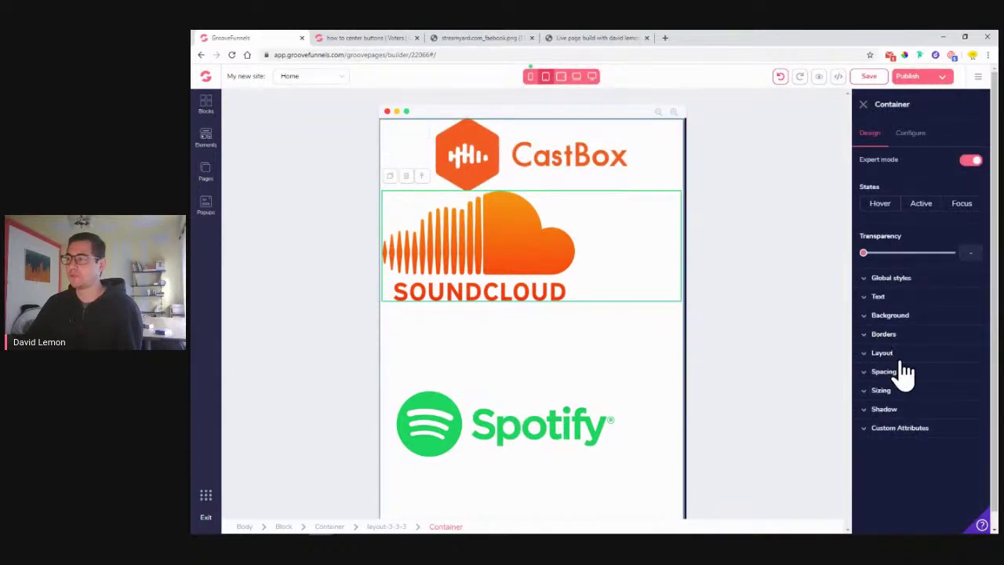
left_click(953, 386)
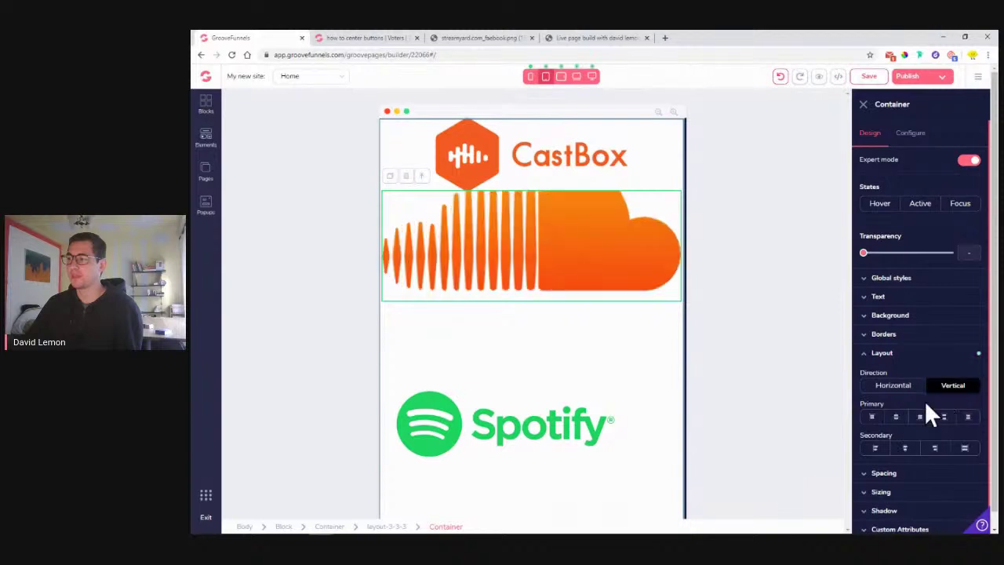
left_click(905, 448)
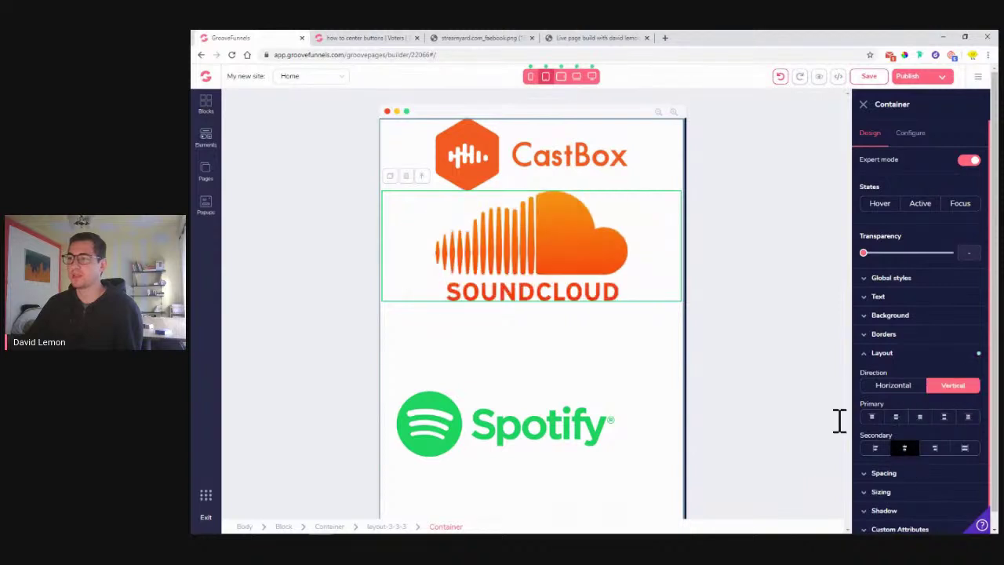
Set the Spotify logo's column container to Vertical direction with centered secondary alignment.
left_click(658, 390)
left_click(885, 354)
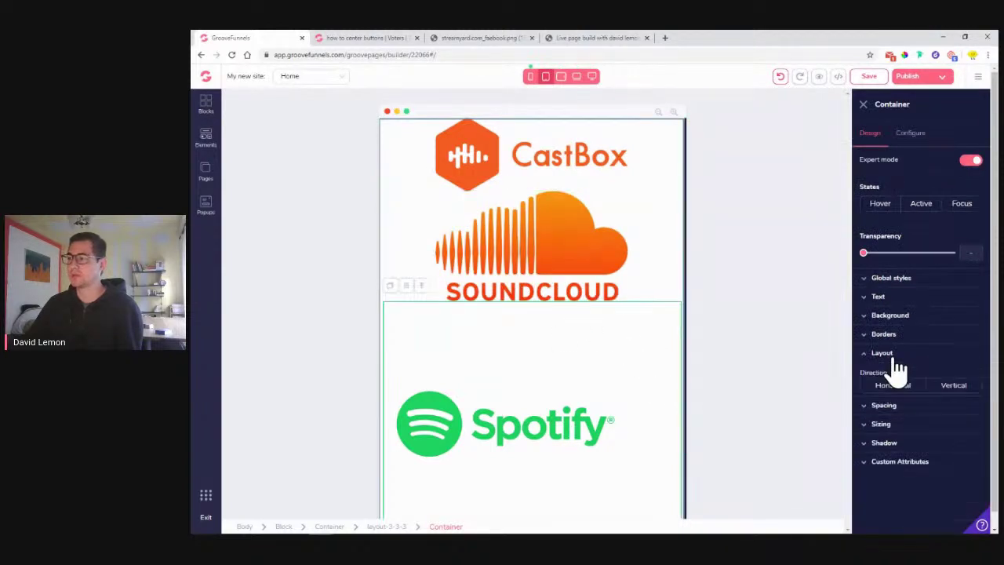
left_click(953, 385)
left_click(905, 448)
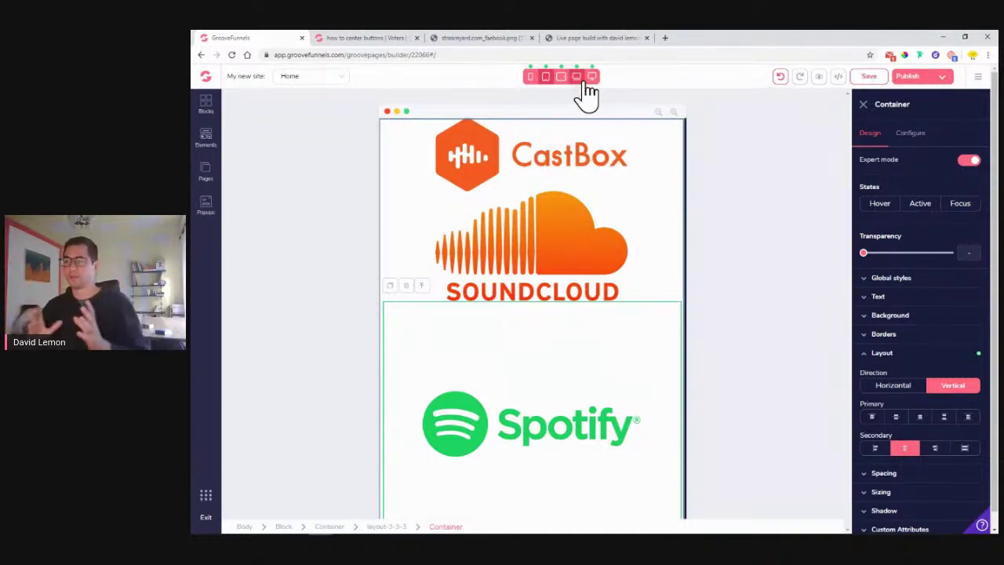
On the largest desktop size, compare the layout settings of the outer container and the CastBox logo's column container.
left_click(330, 526)
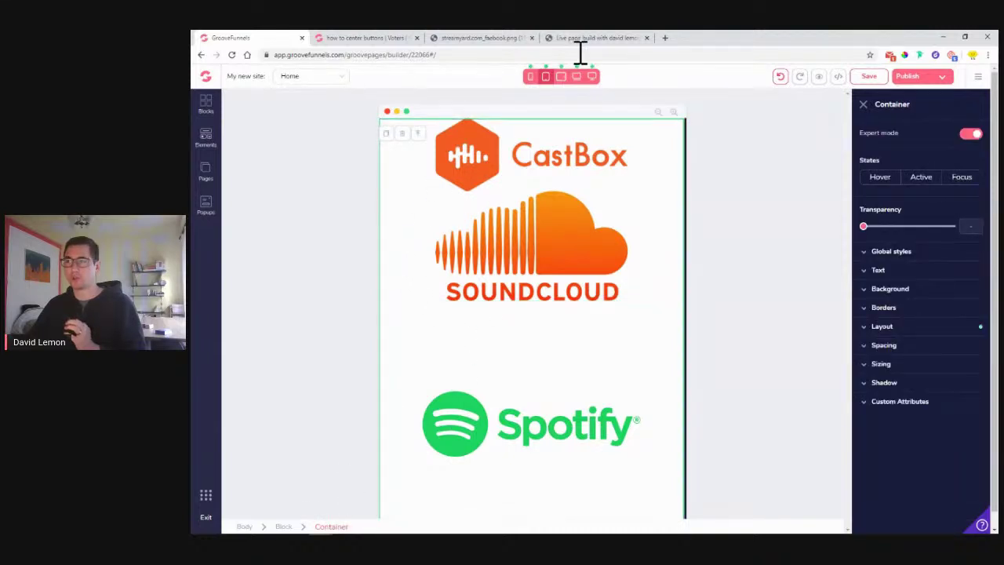
left_click(592, 76)
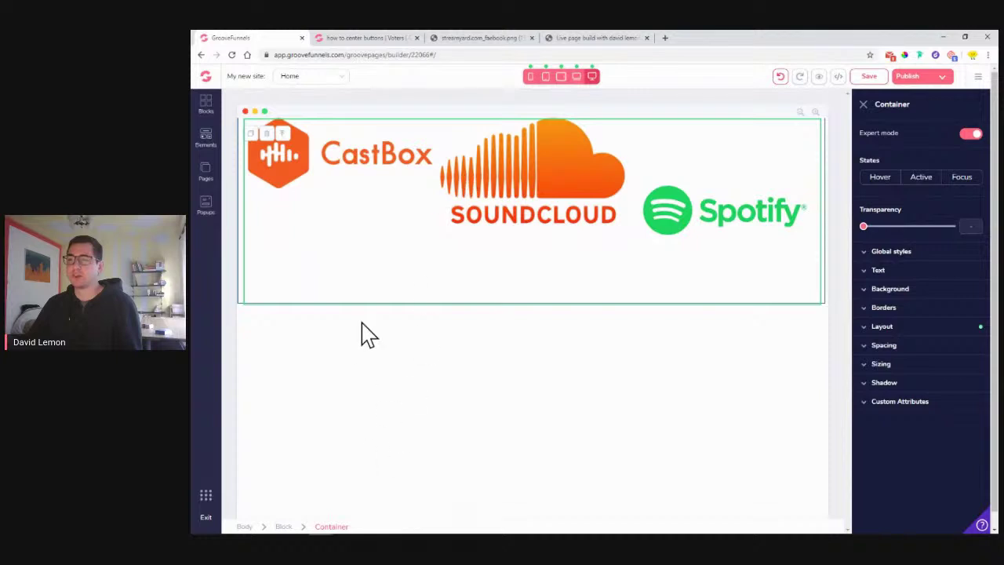
left_click(340, 153)
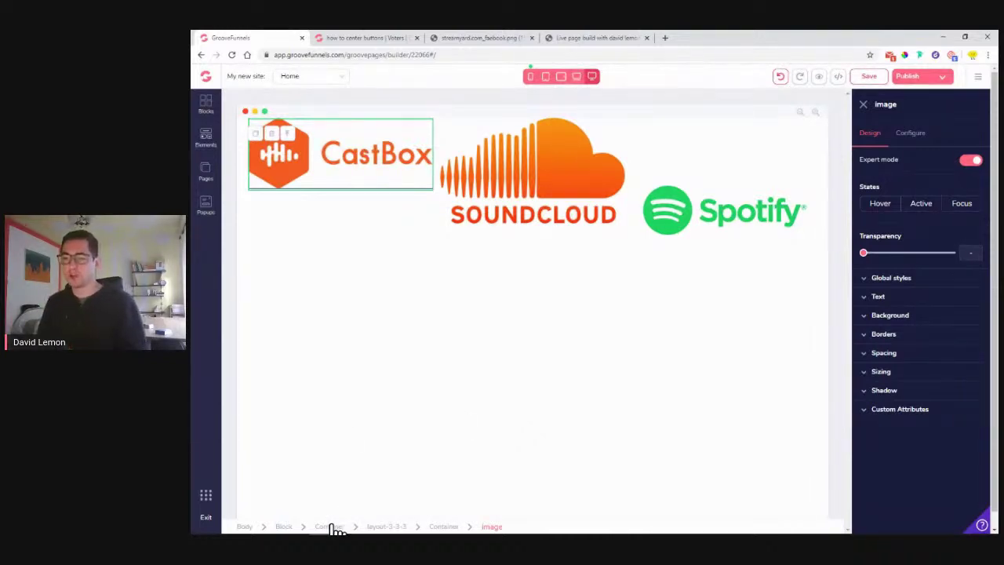
left_click(330, 527)
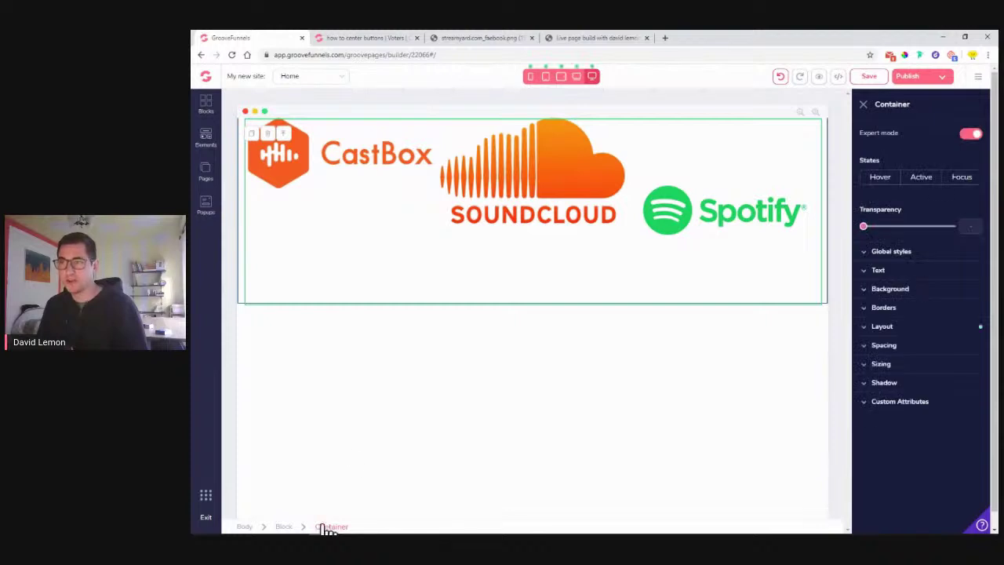
left_click(885, 327)
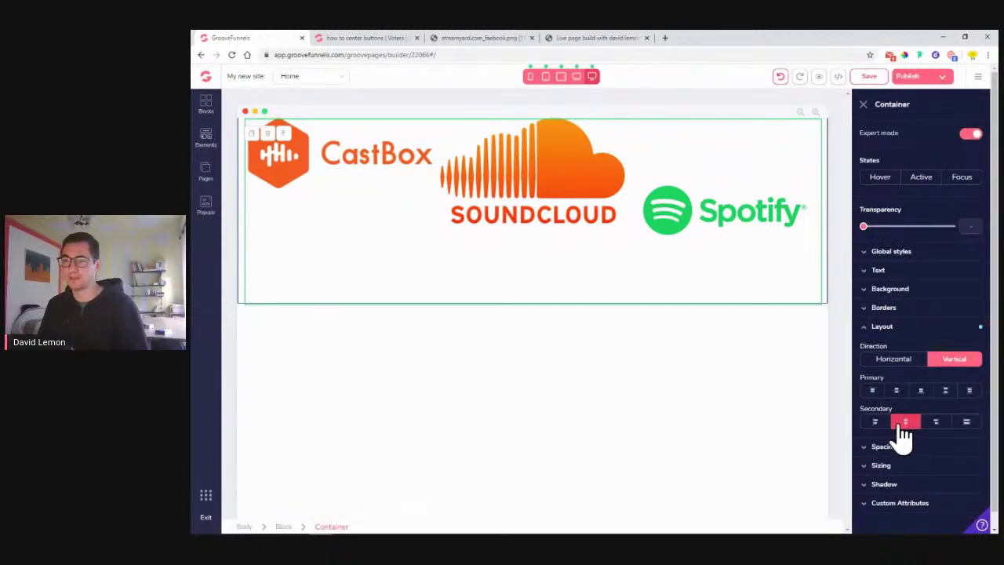
left_click(368, 171)
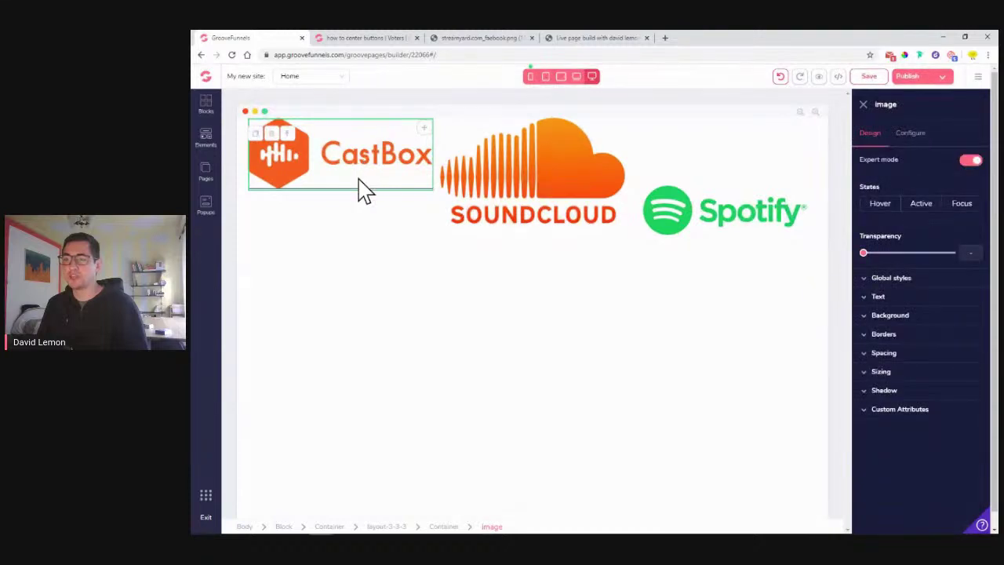
left_click(450, 528)
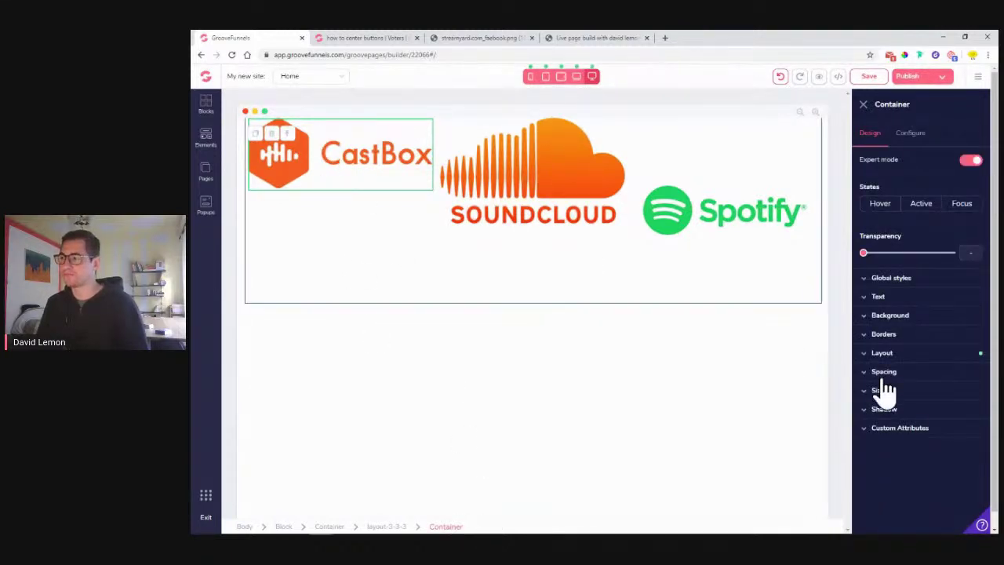
left_click(888, 354)
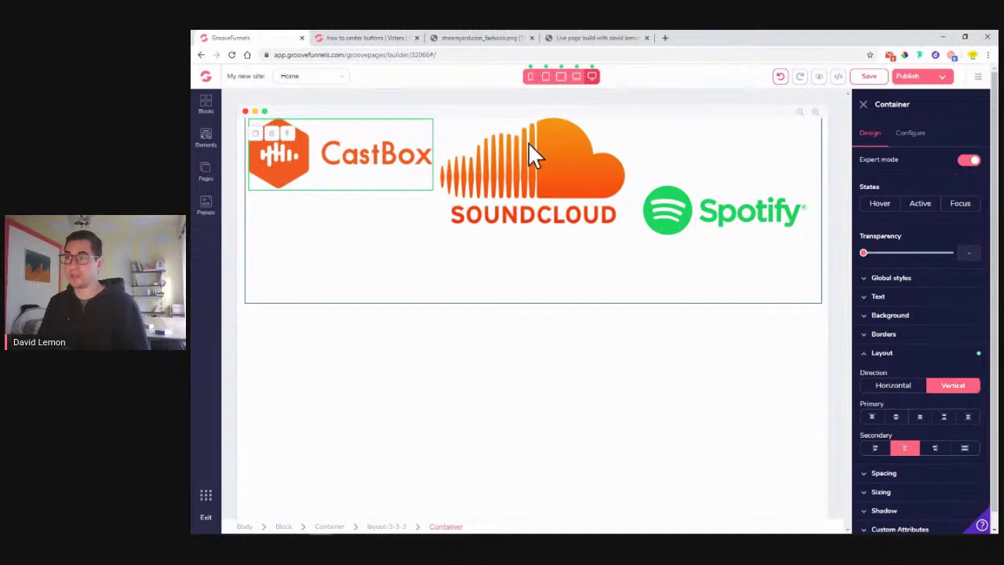
On the portrait tablet size, clear the CastBox column container's Vertical direction and reapply it with centered secondary alignment.
left_click(546, 76)
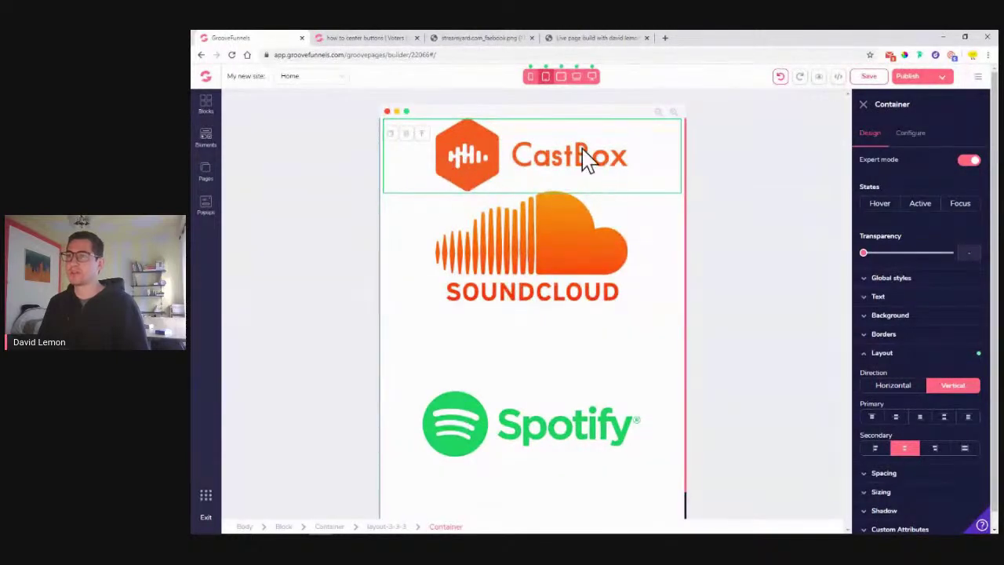
left_click(959, 388)
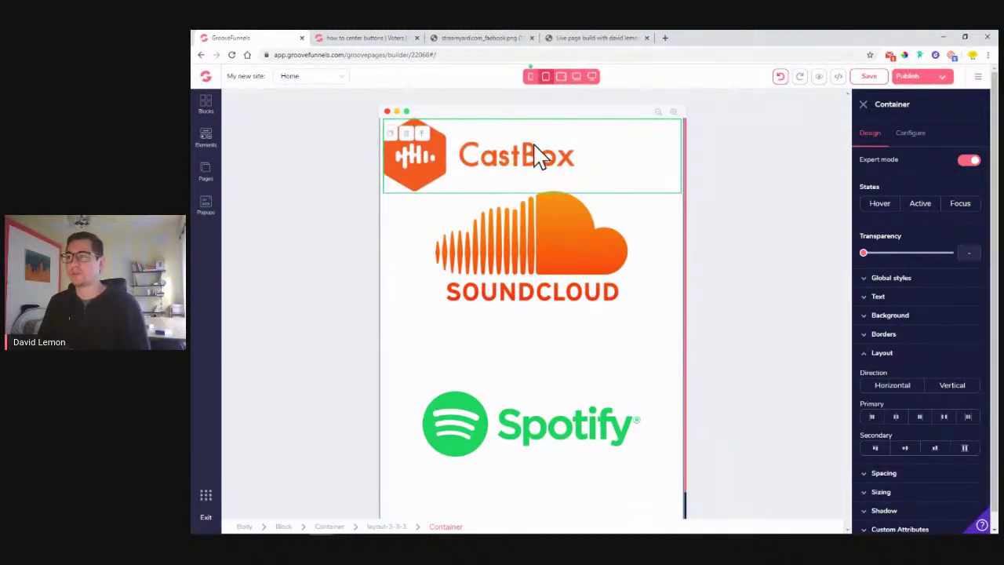
left_click(959, 390)
left_click(905, 448)
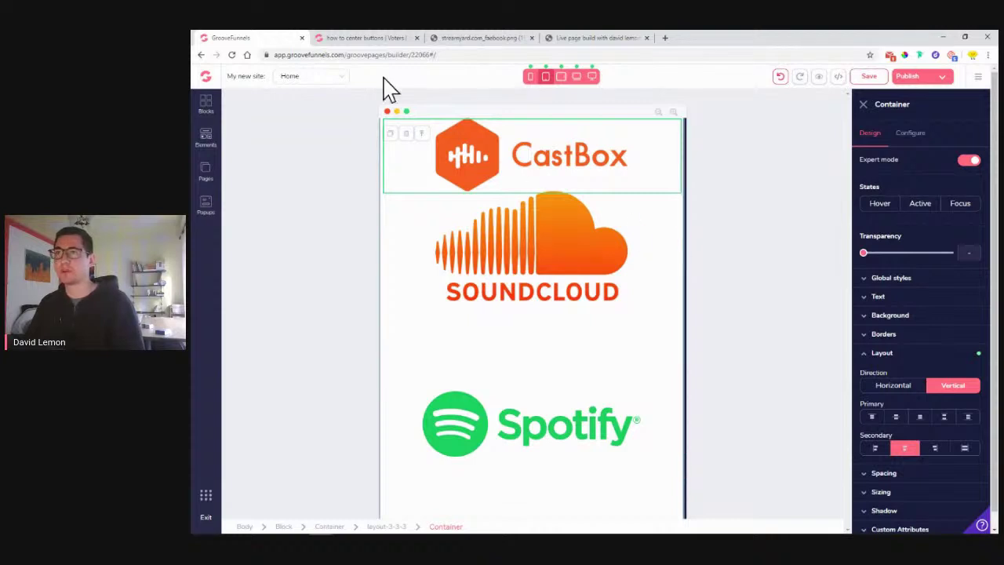
Look through the tutorials and training video requests on the GrooveFunnels feedback site, and return to the page builder.
left_click(387, 39)
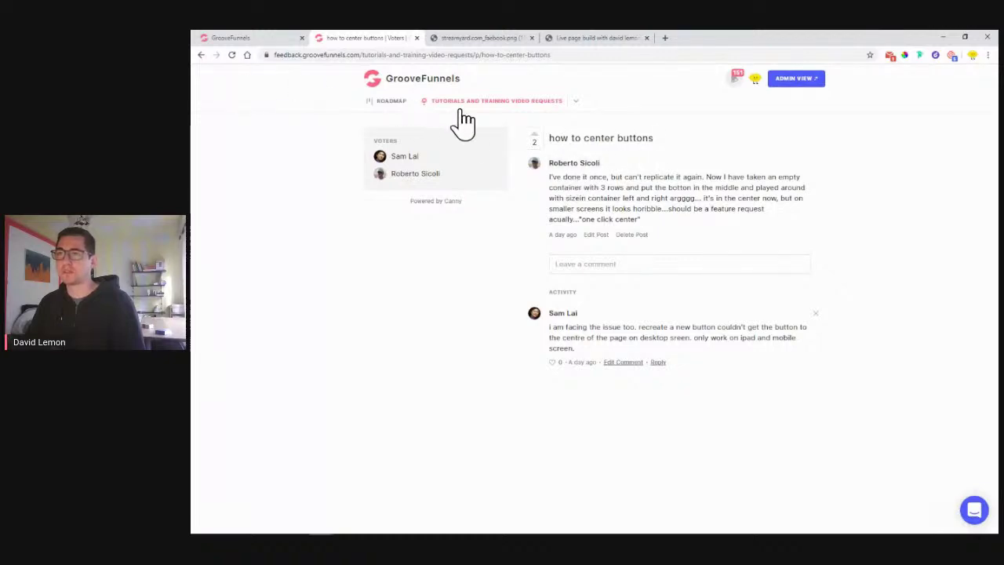
left_click(201, 55)
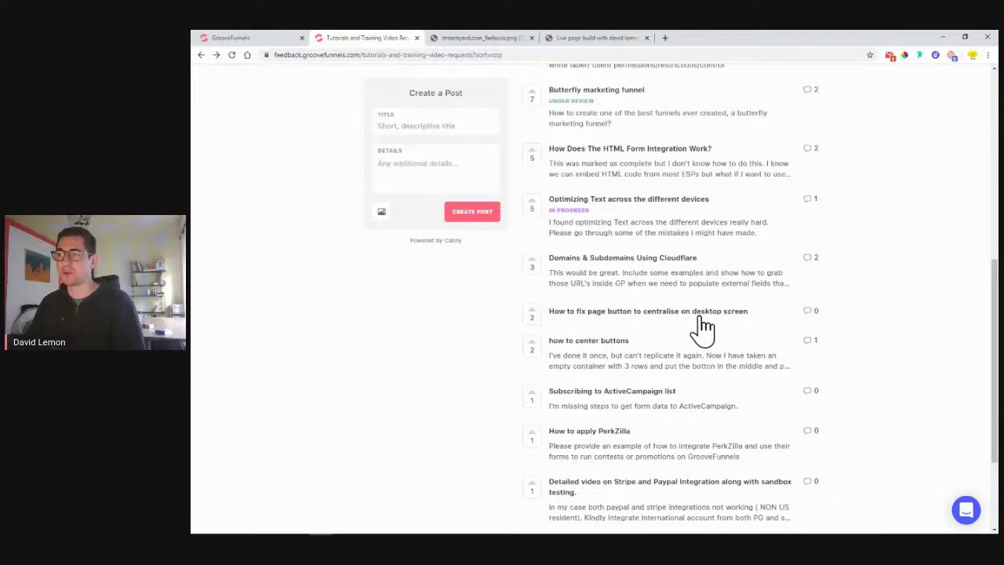
left_click(269, 39)
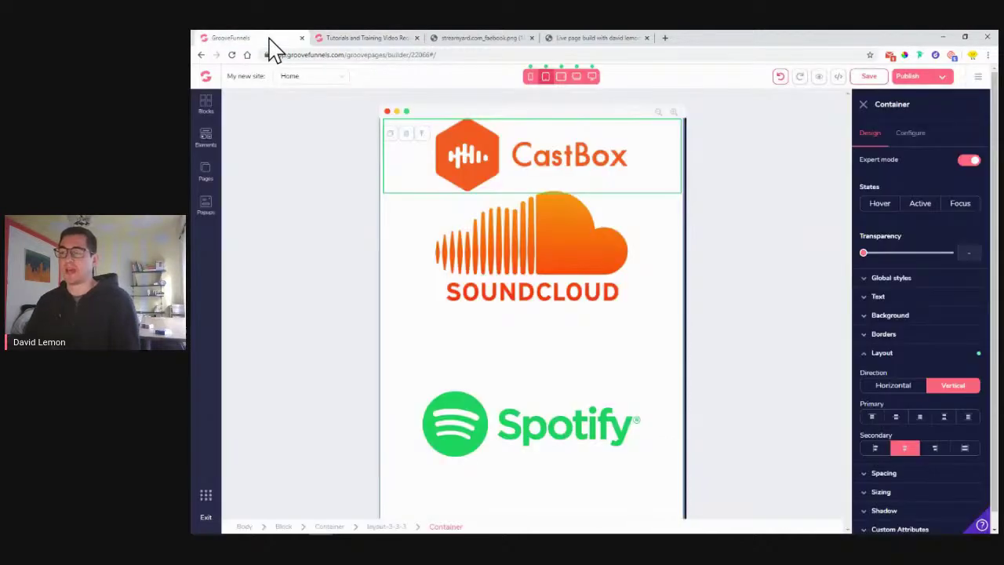
Delete the whole block holding the three logo columns from the page.
mouse_move(286, 531)
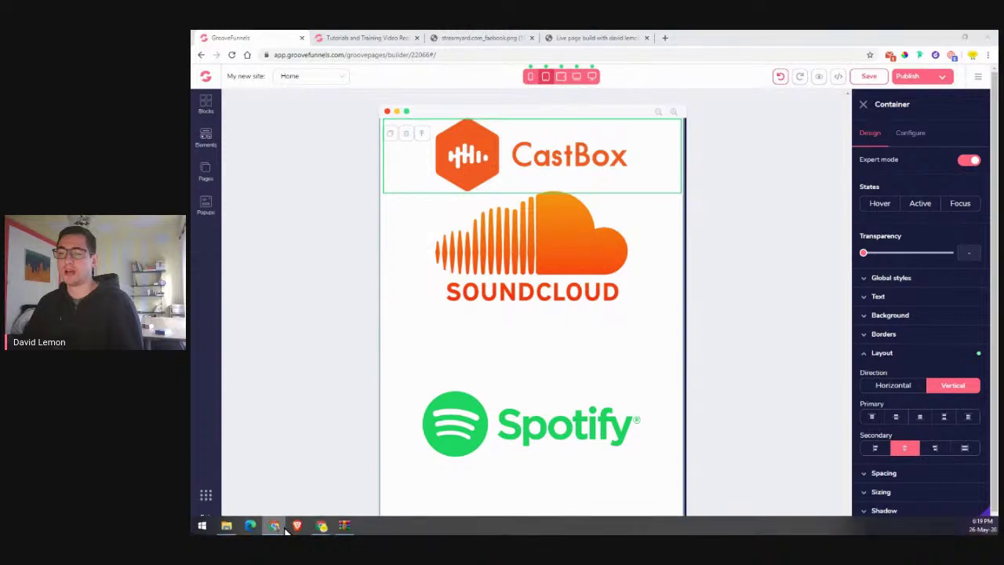
left_click(285, 527)
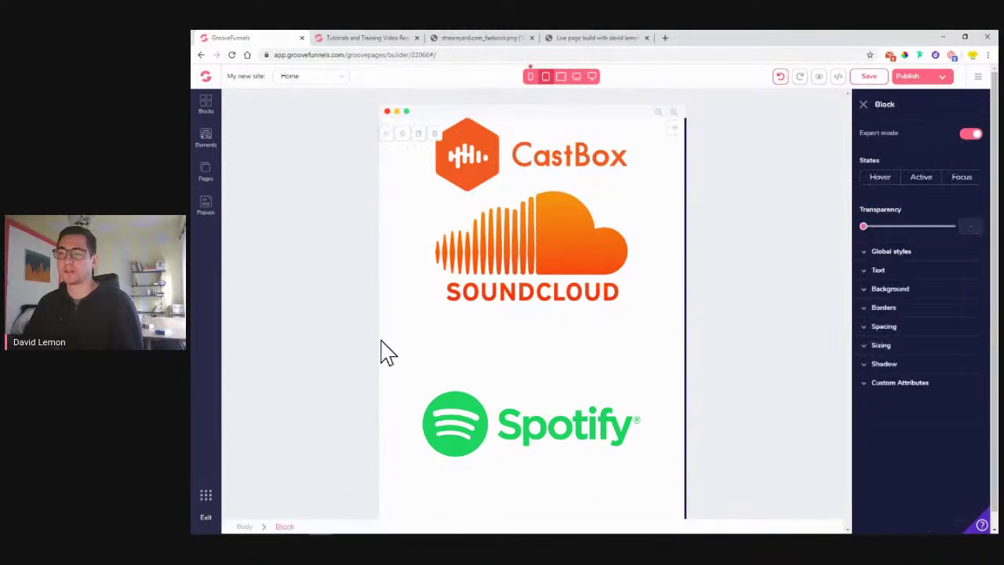
left_click(435, 133)
left_click(628, 318)
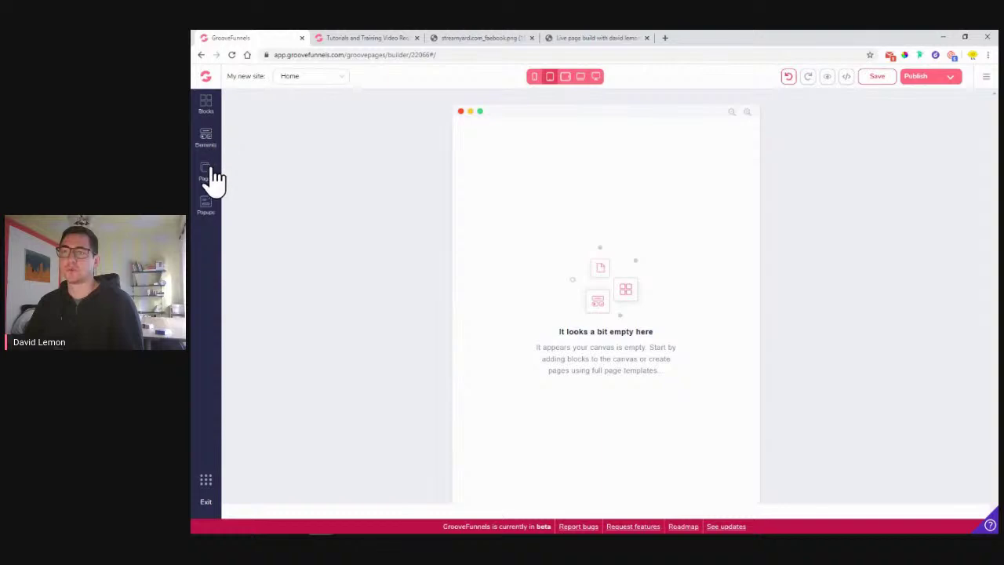
Add the blue designed form block with a centered logo, Name and Email fields and a Subscribe button to the empty page.
left_click(211, 178)
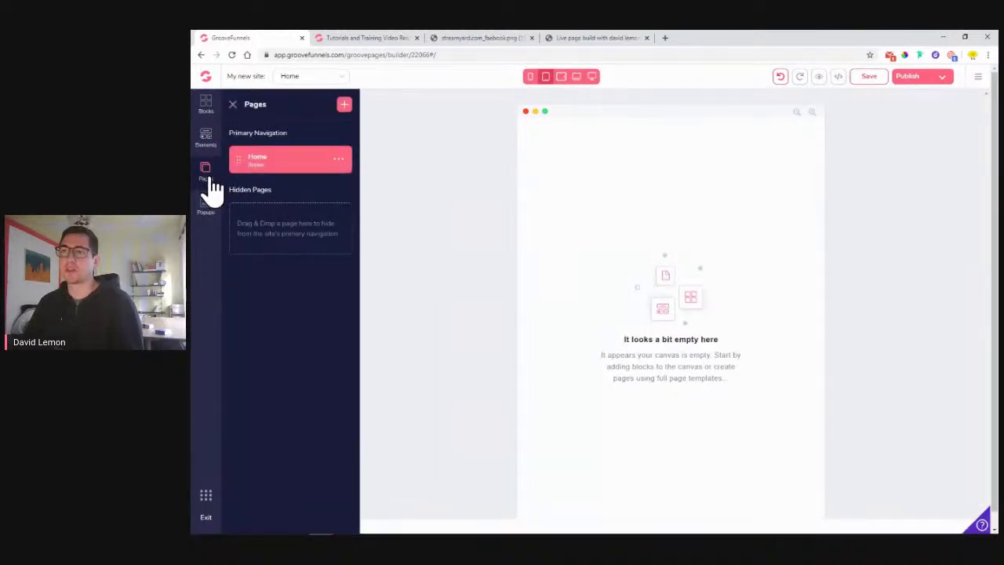
left_click(208, 106)
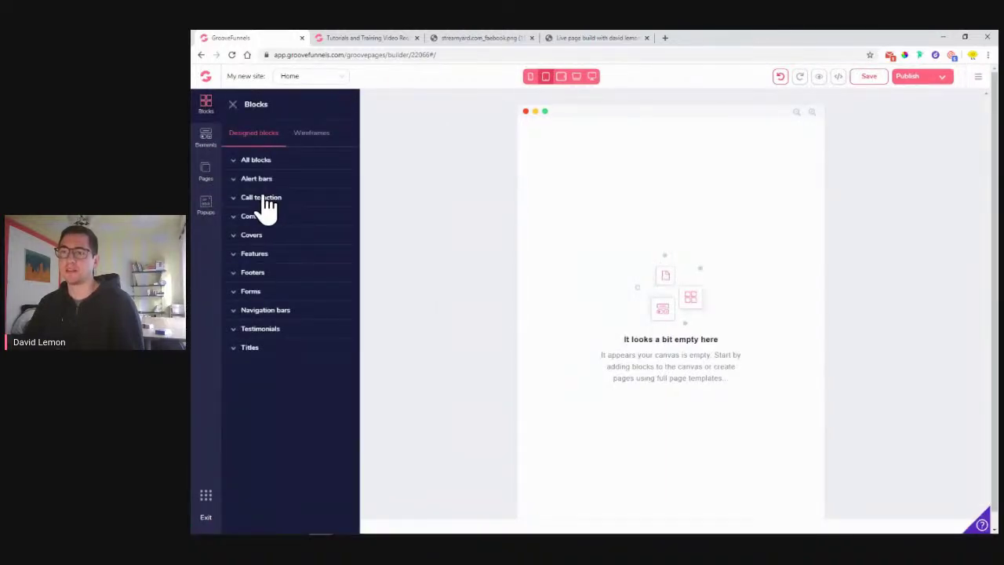
left_click(262, 162)
scroll(306, 244, "down", 5)
scroll(312, 262, "down", 10)
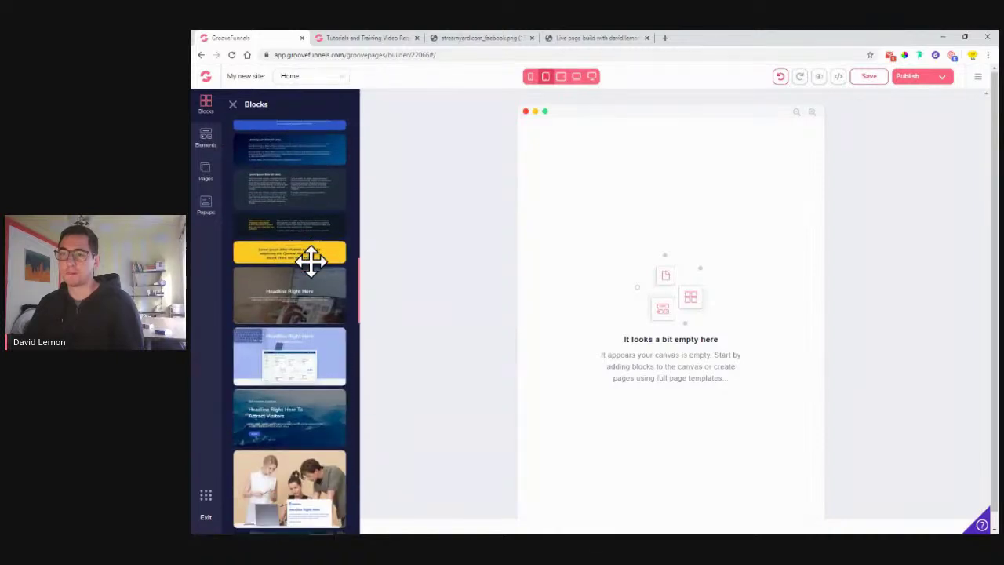
scroll(312, 261, "down", 8)
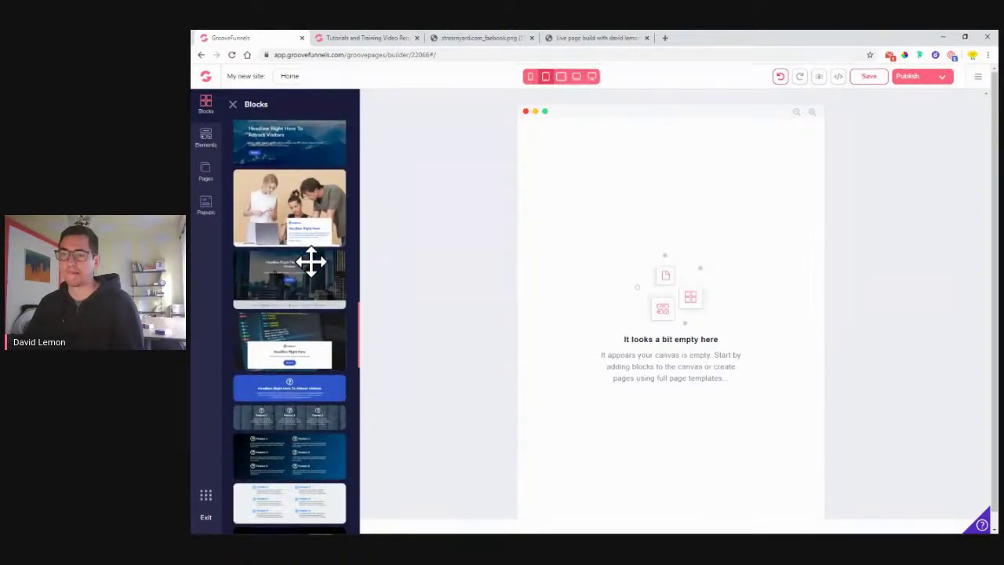
scroll(312, 261, "down", 10)
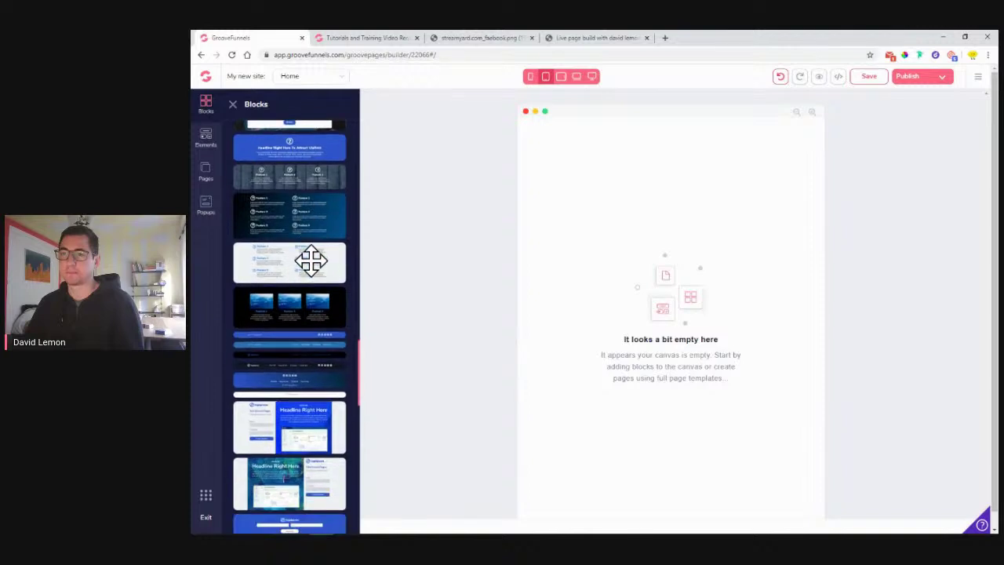
scroll(285, 226, "down", 3)
scroll(285, 228, "down", 3)
scroll(285, 228, "up", 3)
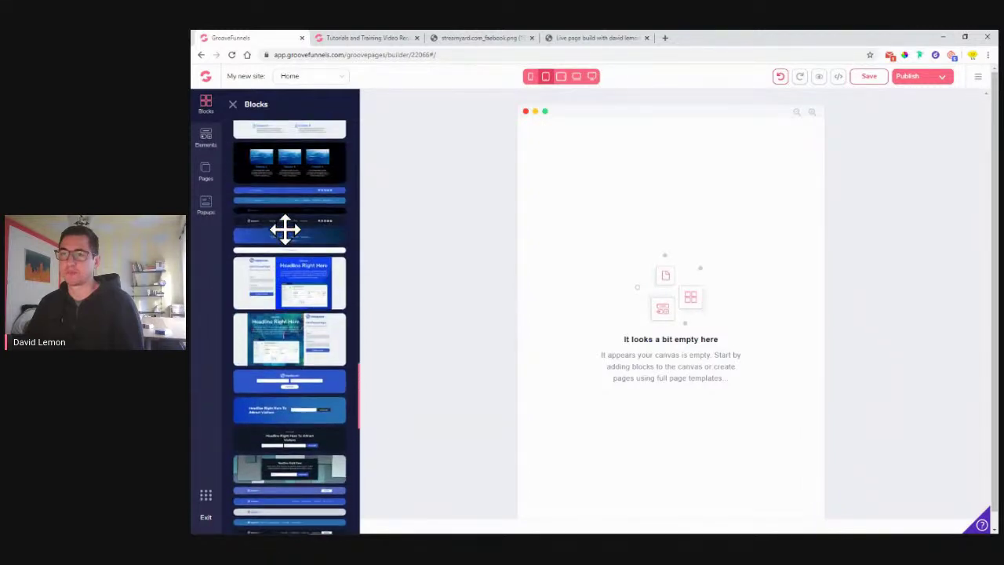
left_click_drag(276, 336, 663, 223)
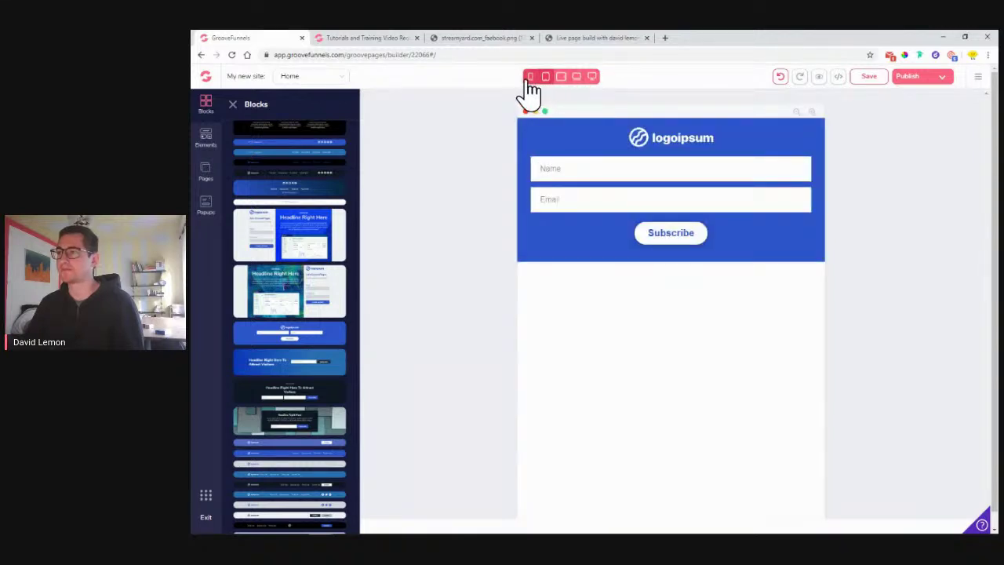
Check the subscribe form block's centering on the phone, landscape tablet, small desktop and largest desktop sizes.
left_click(531, 77)
left_click(593, 77)
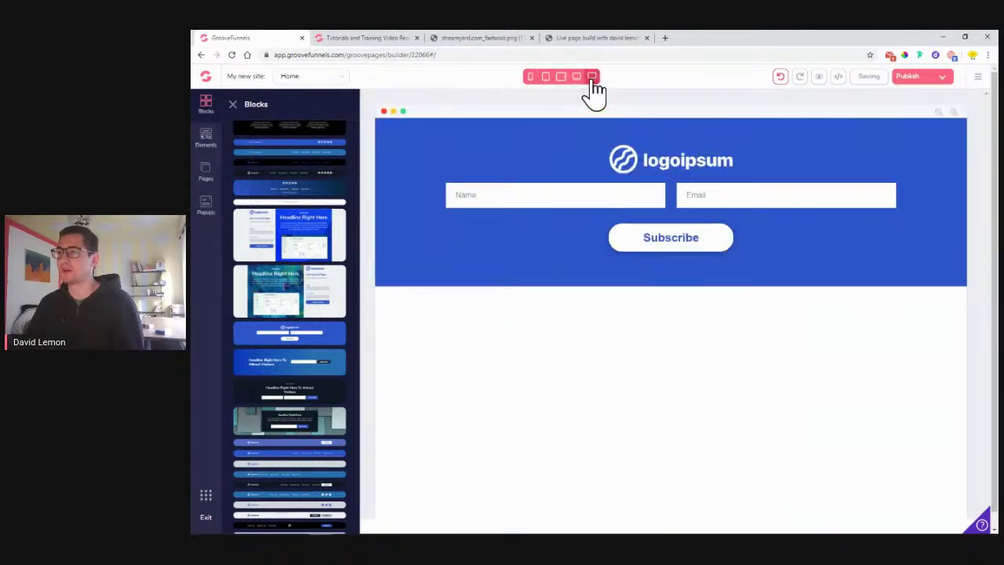
left_click(577, 77)
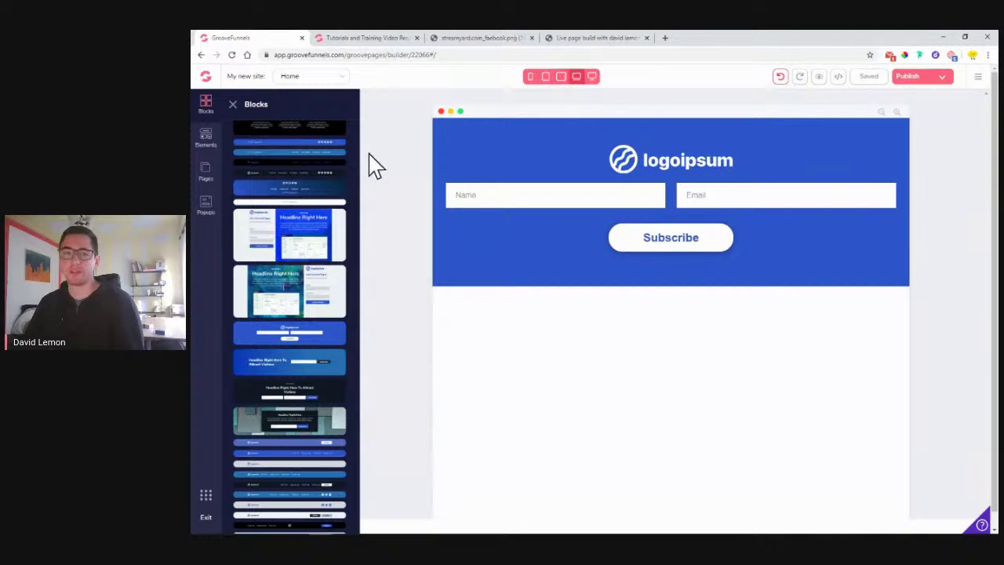
left_click(561, 77)
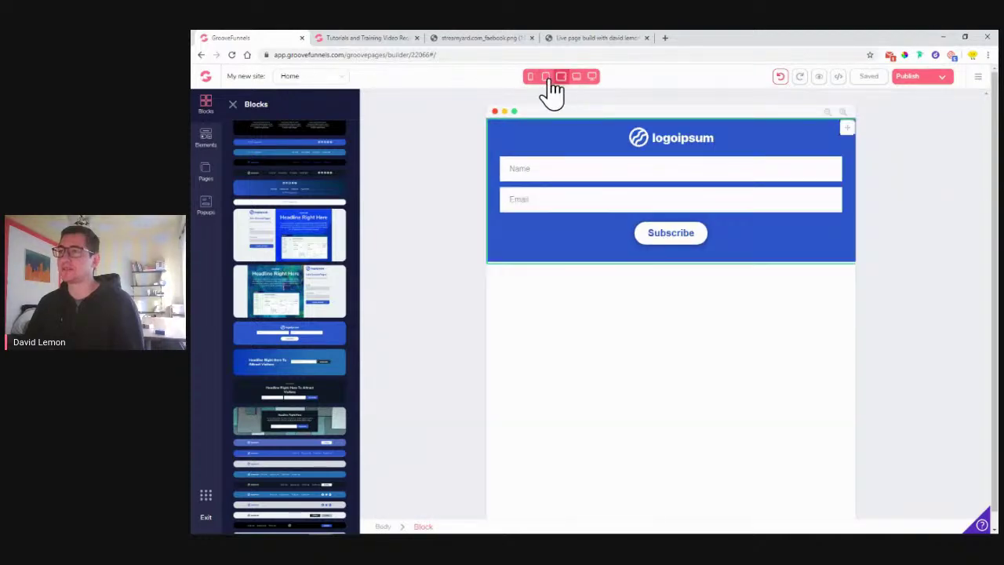
left_click(577, 81)
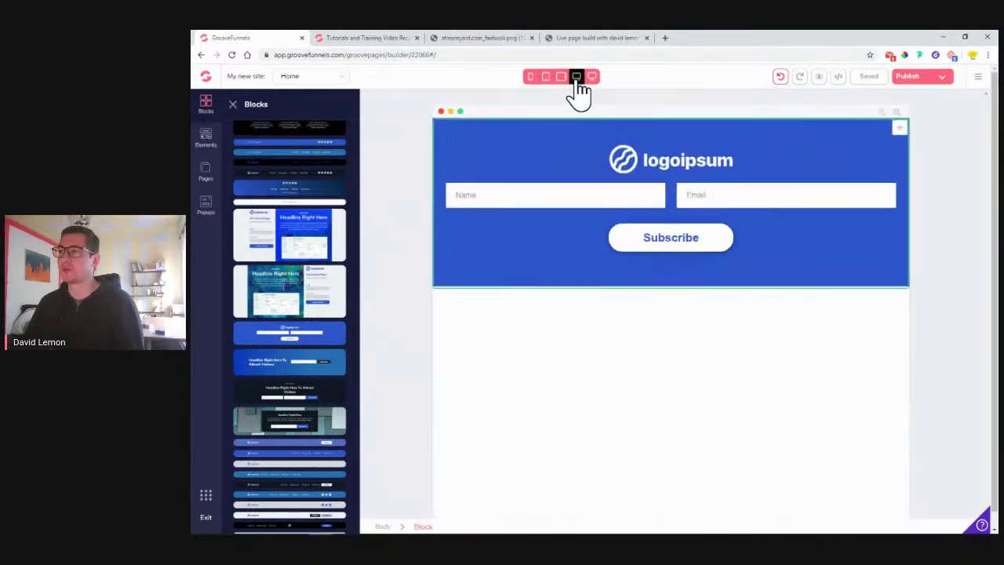
left_click(592, 77)
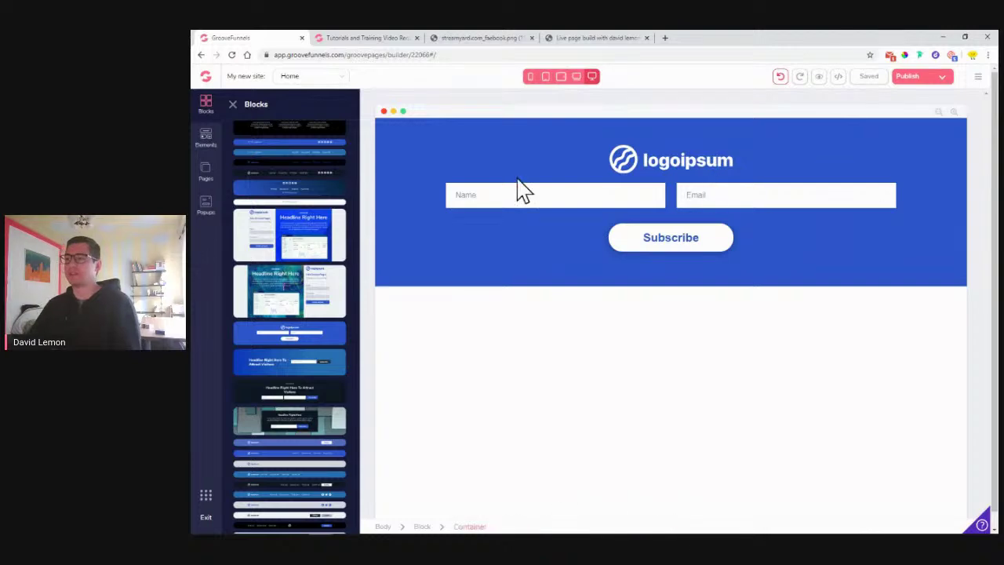
Delete the blue subscribe form block from the page.
left_click(420, 154)
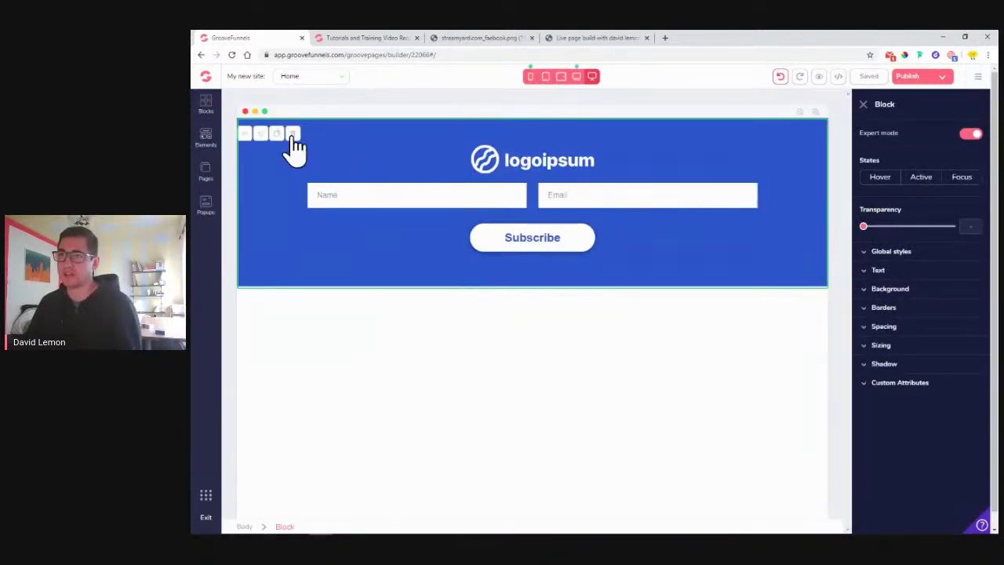
left_click(292, 135)
View the screenshots in the feedback post "How to fix page button to centralise on desktop screen", and return to the page builder.
left_click(361, 38)
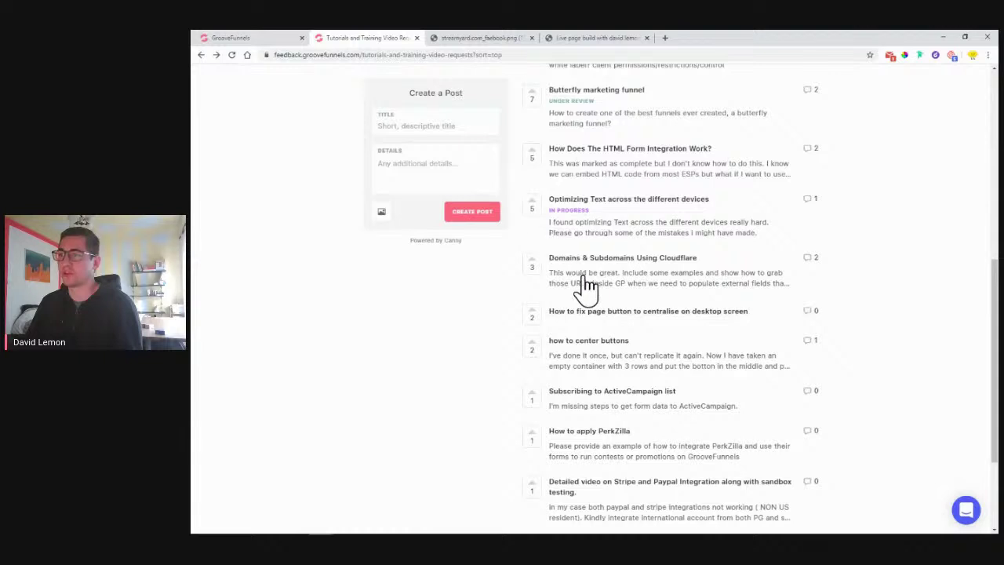
left_click(610, 314)
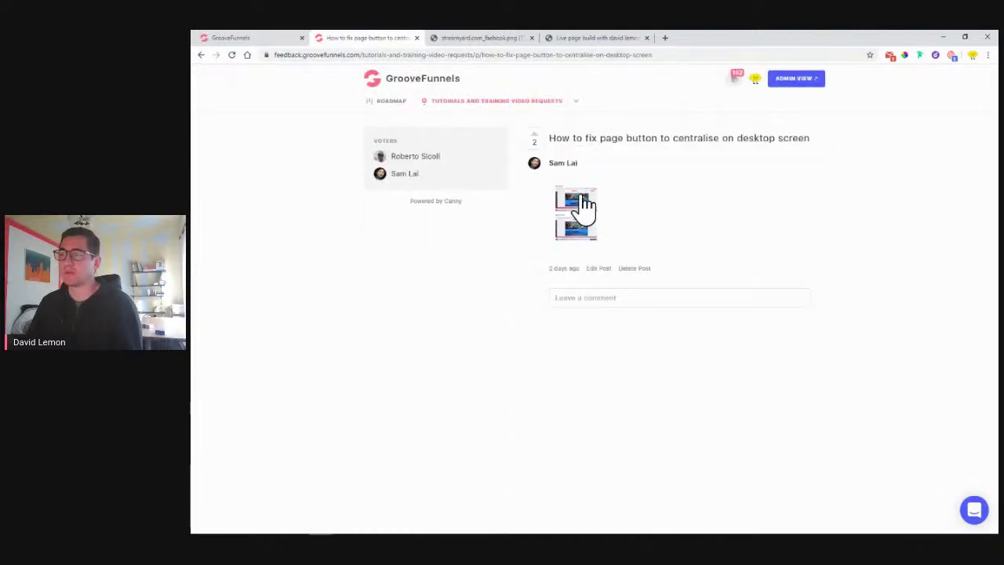
left_click(573, 213)
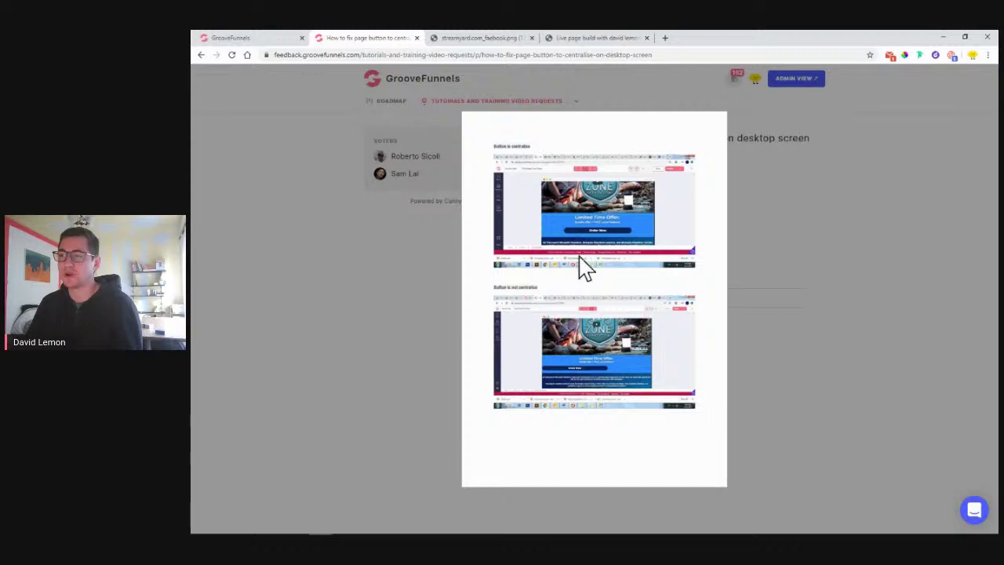
left_click(264, 39)
left_click(614, 316)
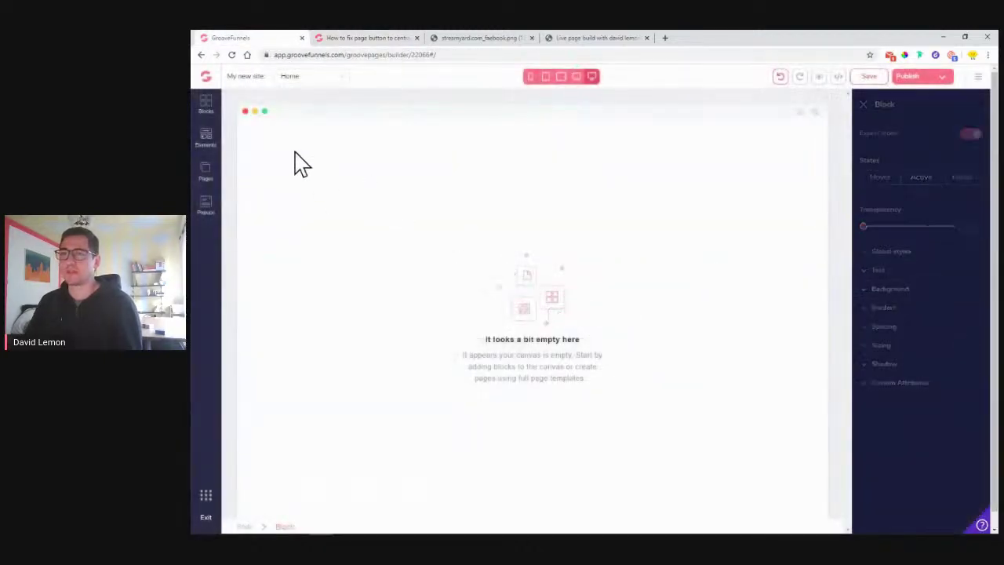
Add the wireframe block with a centered headline, paragraph and single button to the empty page.
left_click(207, 108)
left_click(311, 135)
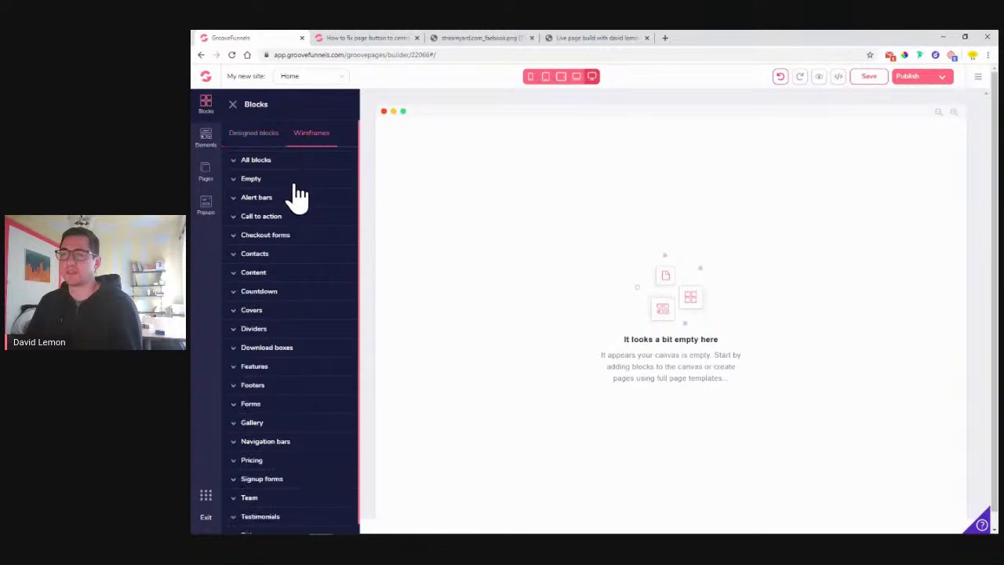
left_click(256, 161)
scroll(278, 262, "down", 5)
left_click_drag(287, 149, 612, 306)
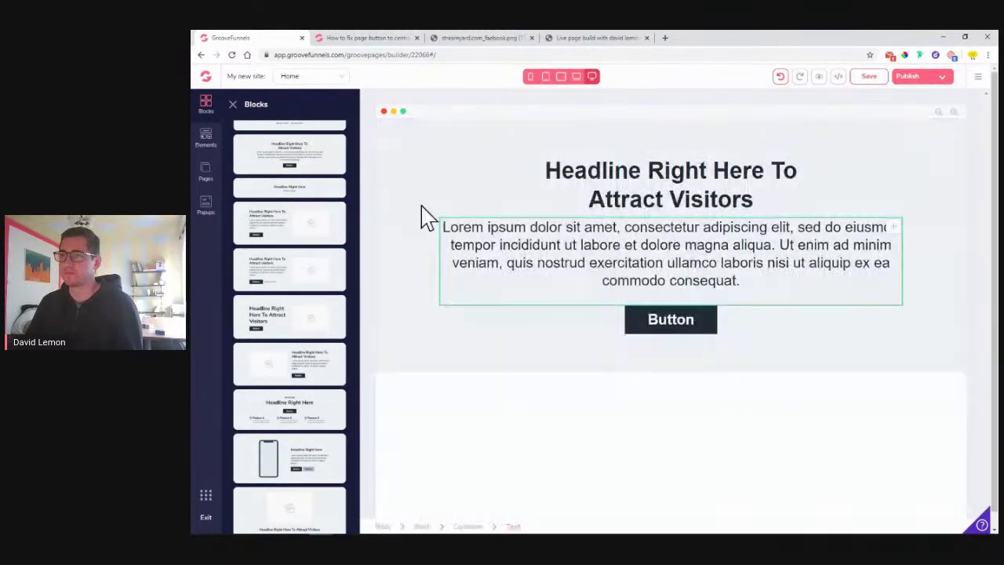
left_click(233, 105)
Check the headline block and its button on the portrait tablet, phone and largest desktop sizes.
left_click(548, 79)
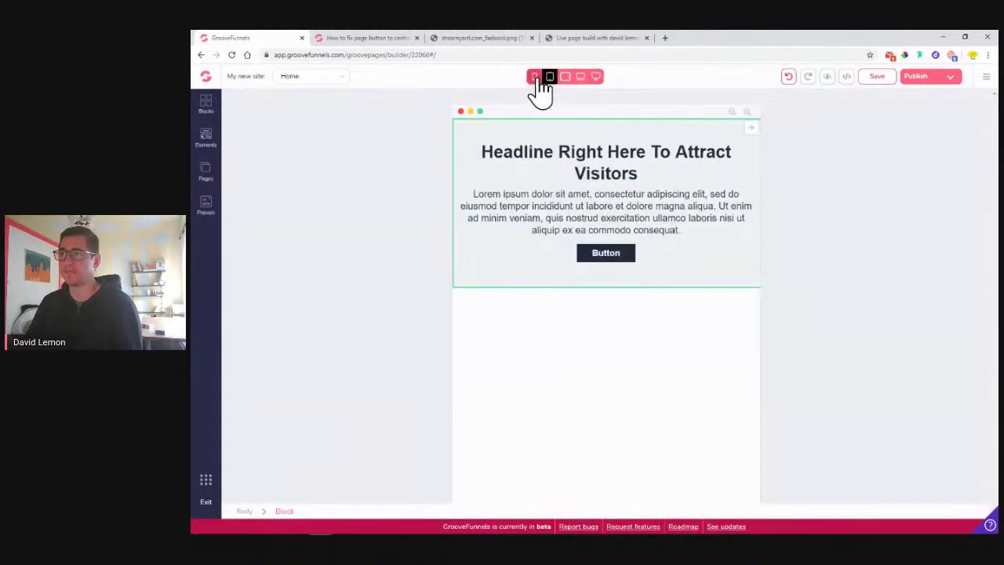
left_click(539, 78)
left_click(550, 79)
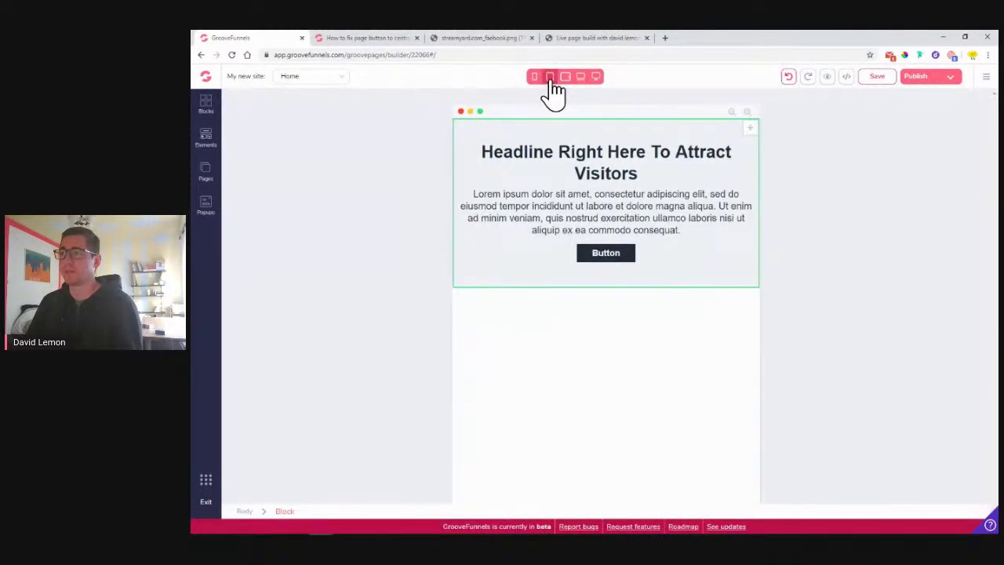
left_click(534, 77)
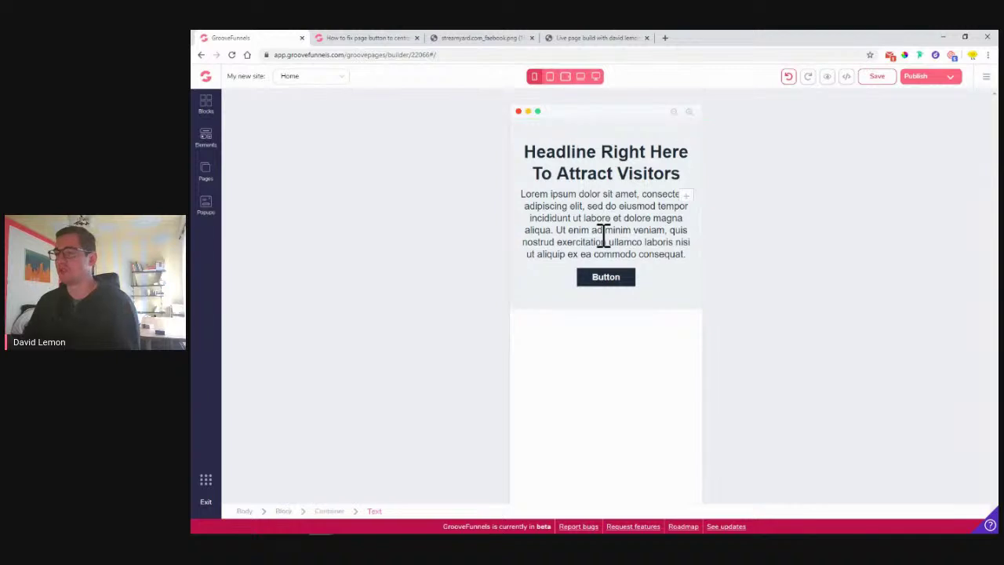
left_click(615, 284)
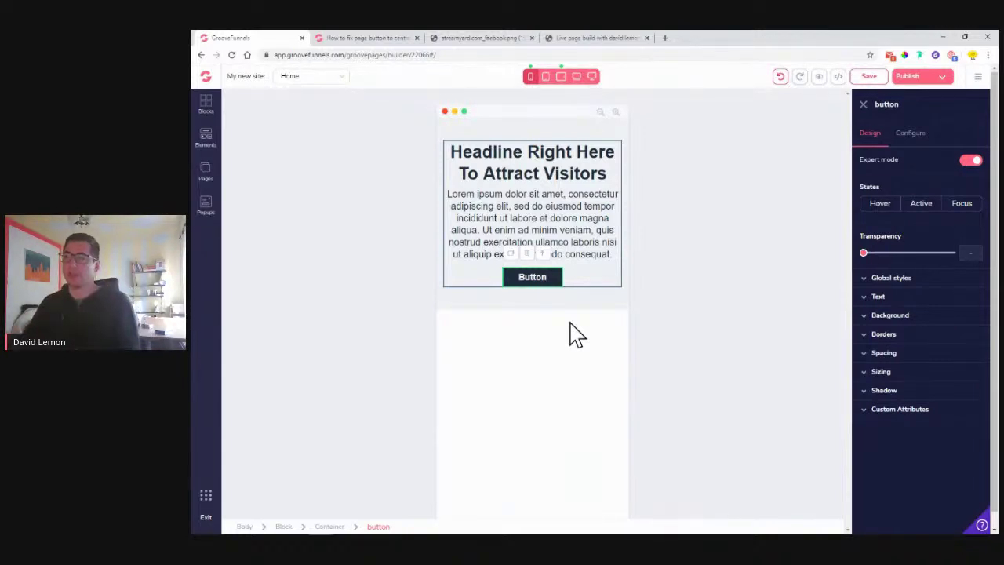
left_click(593, 76)
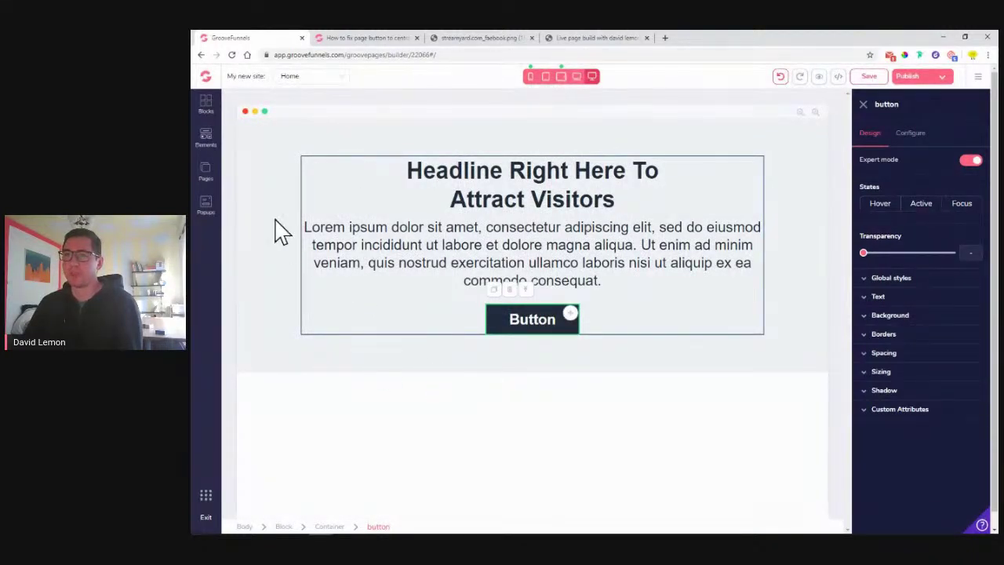
Insert a two-column layout below the paragraph, duplicate the button, and place one button in each column.
left_click(208, 141)
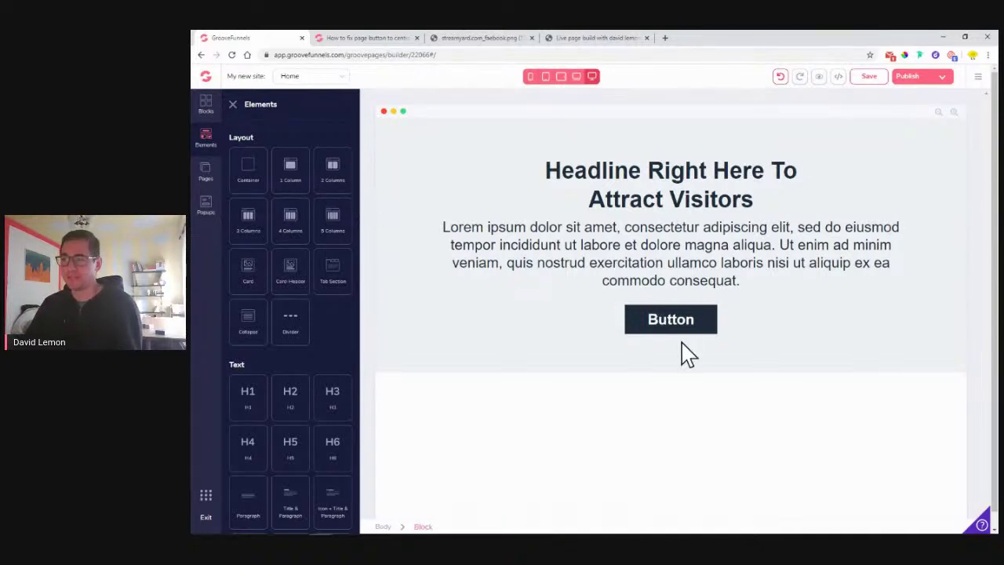
left_click_drag(332, 170, 653, 339)
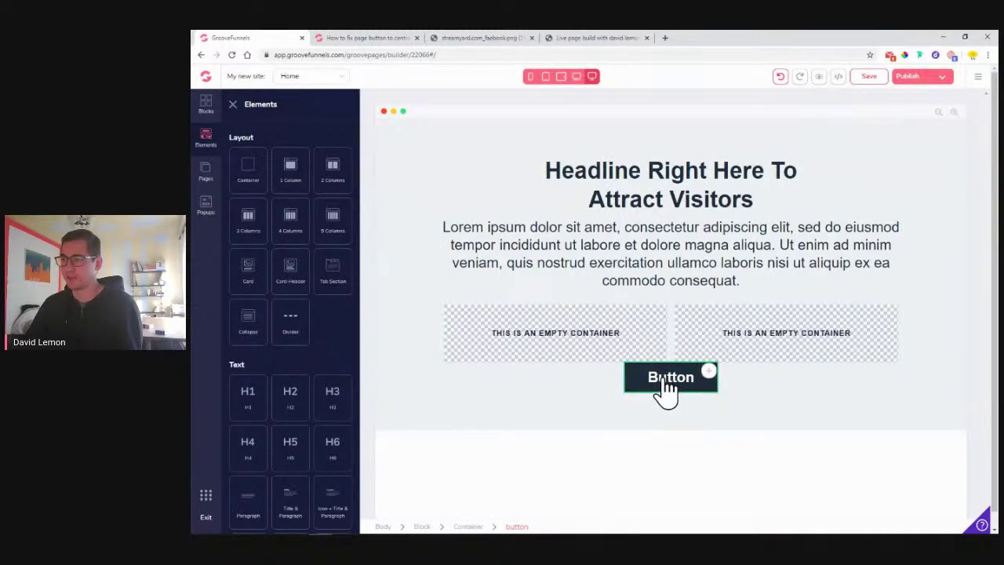
left_click(657, 382)
left_click(511, 344)
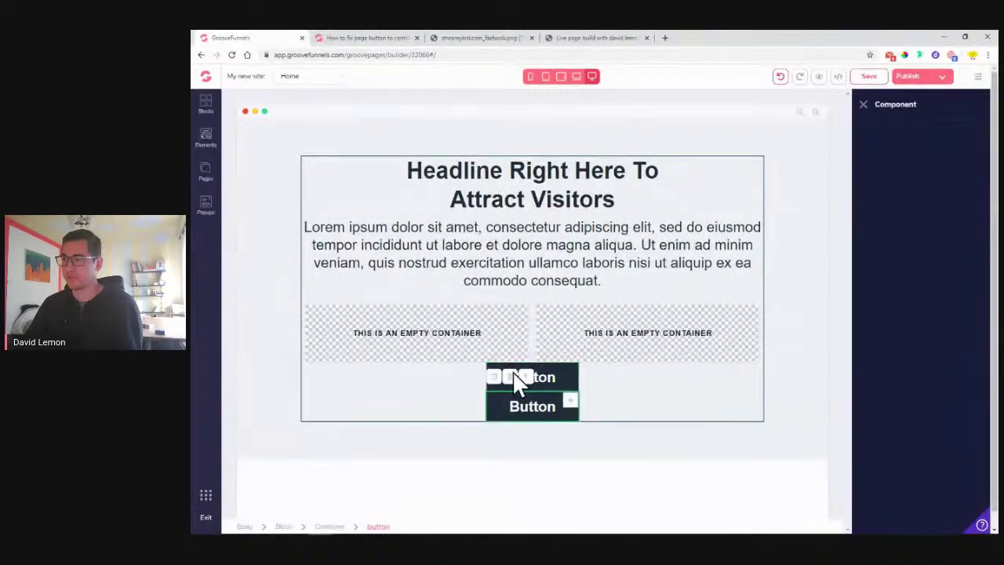
left_click_drag(585, 416, 518, 344)
left_click_drag(641, 385, 716, 341)
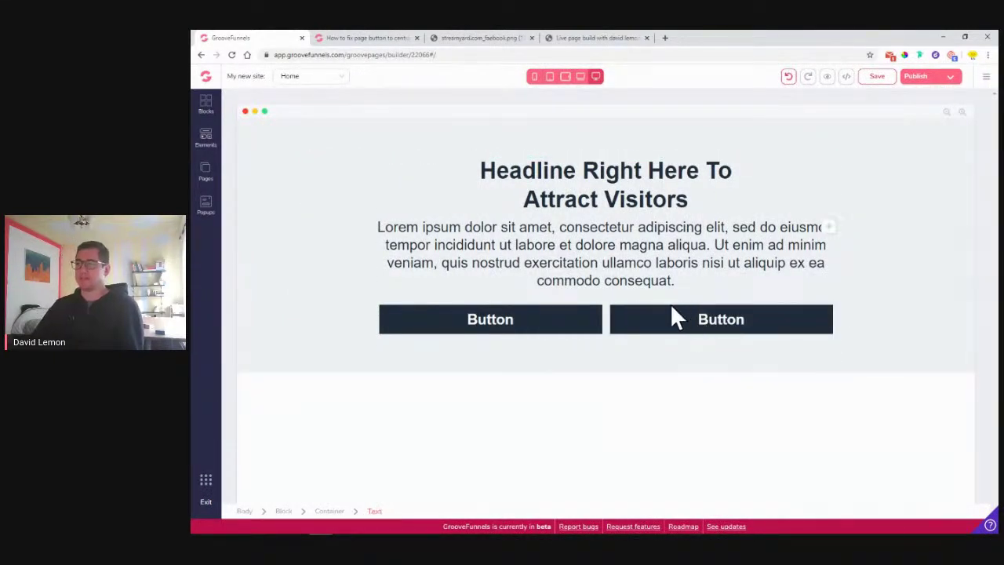
Check how the two buttons arrange on the phone, portrait tablet and landscape tablet sizes.
left_click(535, 77)
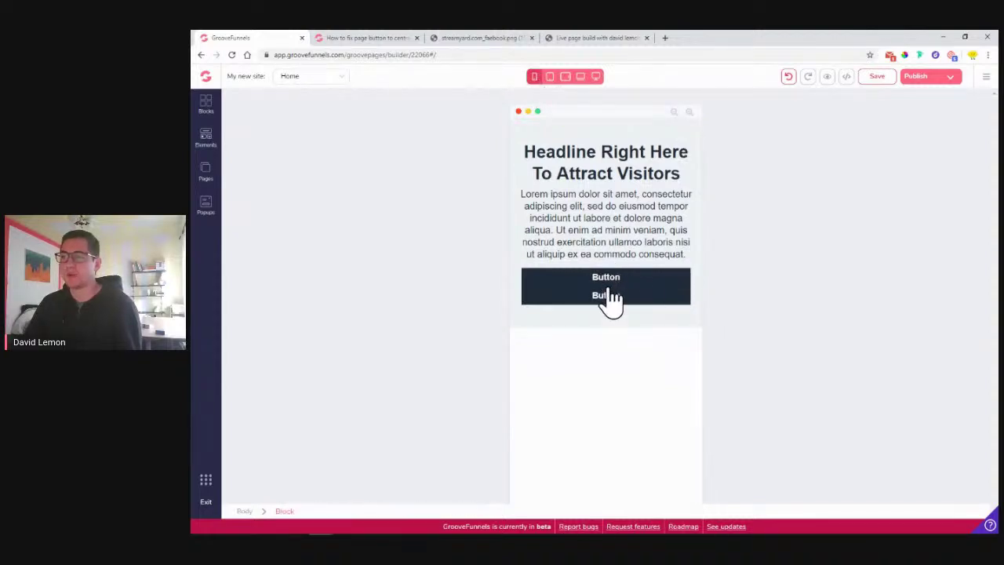
left_click(552, 84)
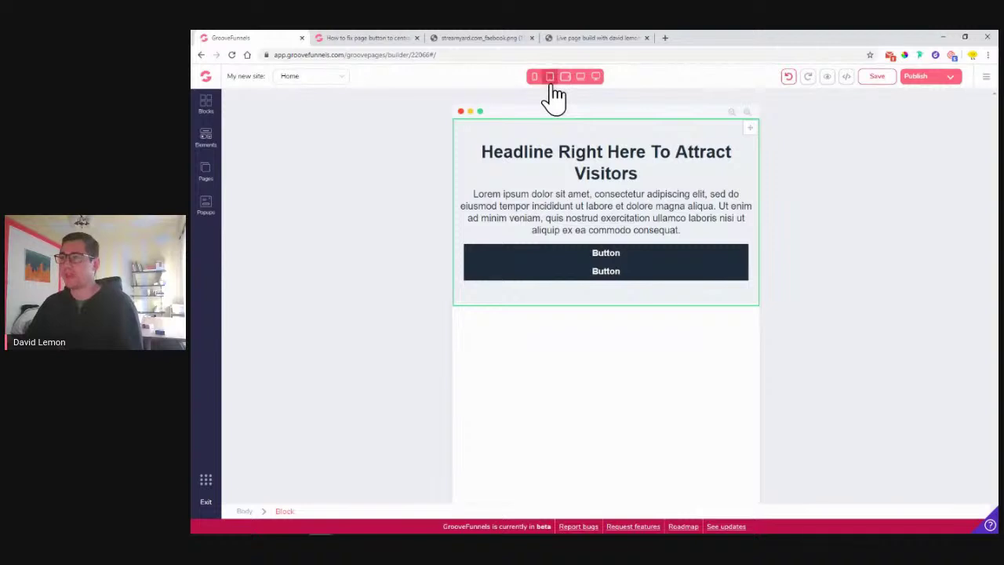
left_click(565, 77)
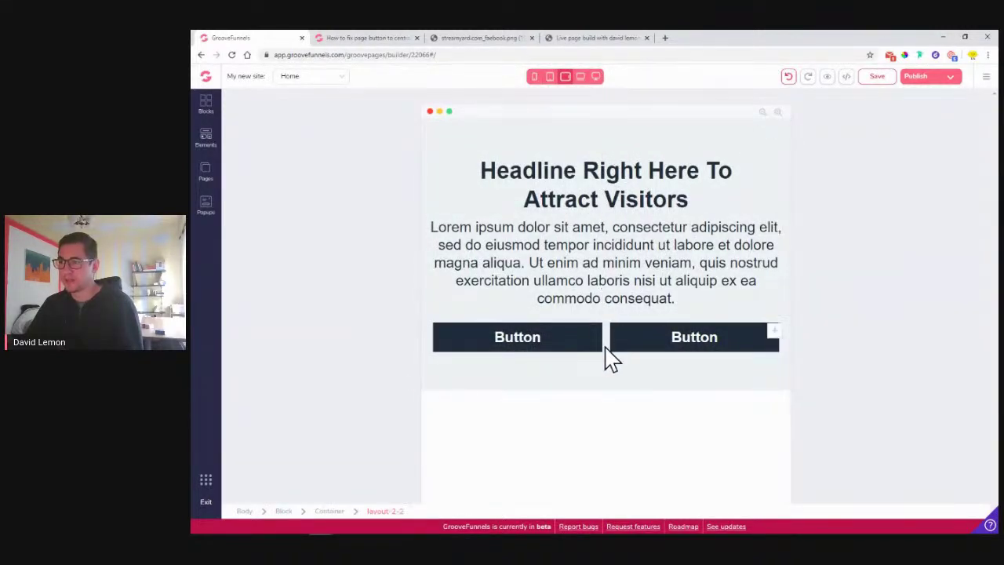
Set the layout of the container around the headline, paragraph and buttons to vertical direction with centered secondary alignment.
left_click(552, 151)
left_click(497, 192)
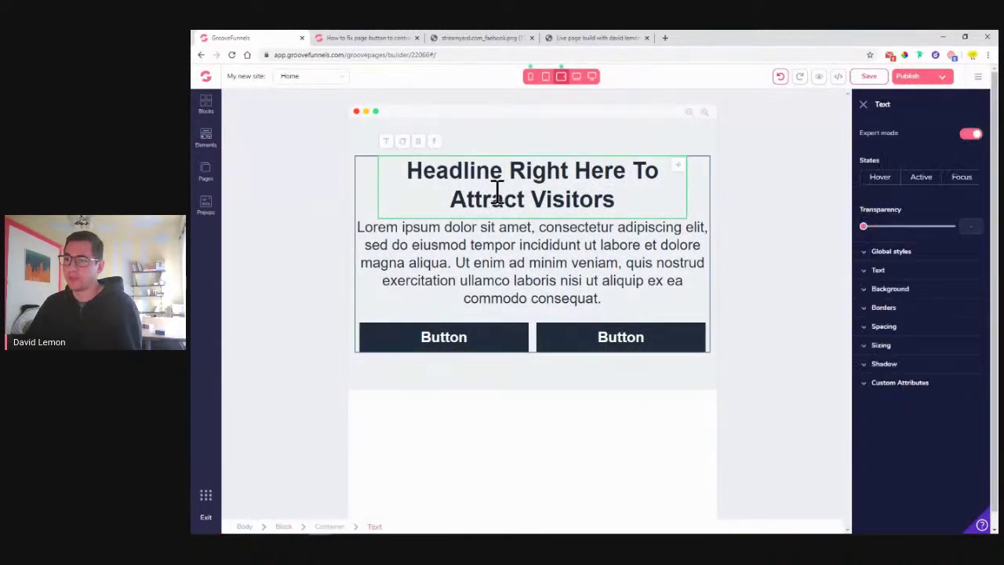
left_click(330, 527)
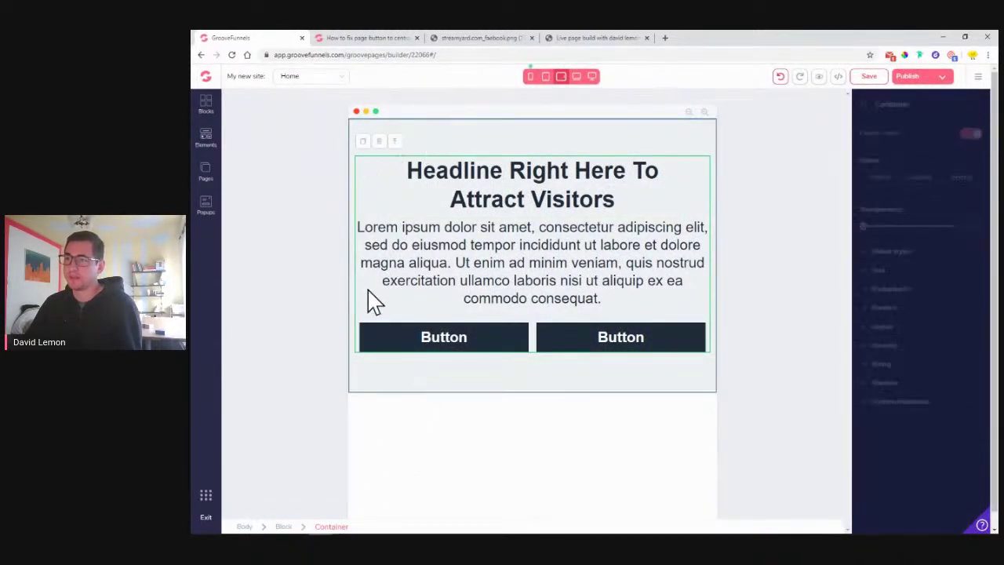
left_click(884, 326)
left_click(906, 421)
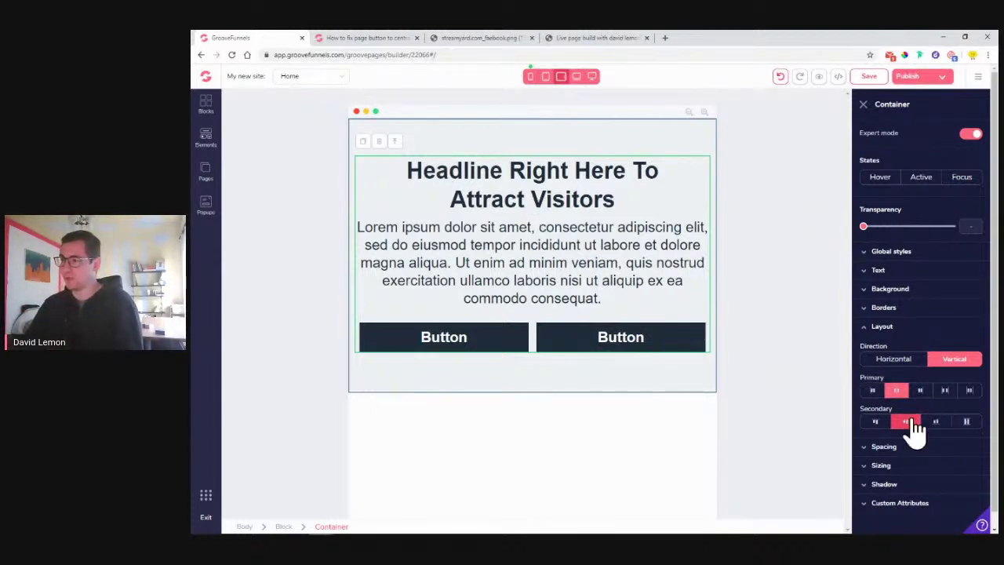
left_click(899, 392)
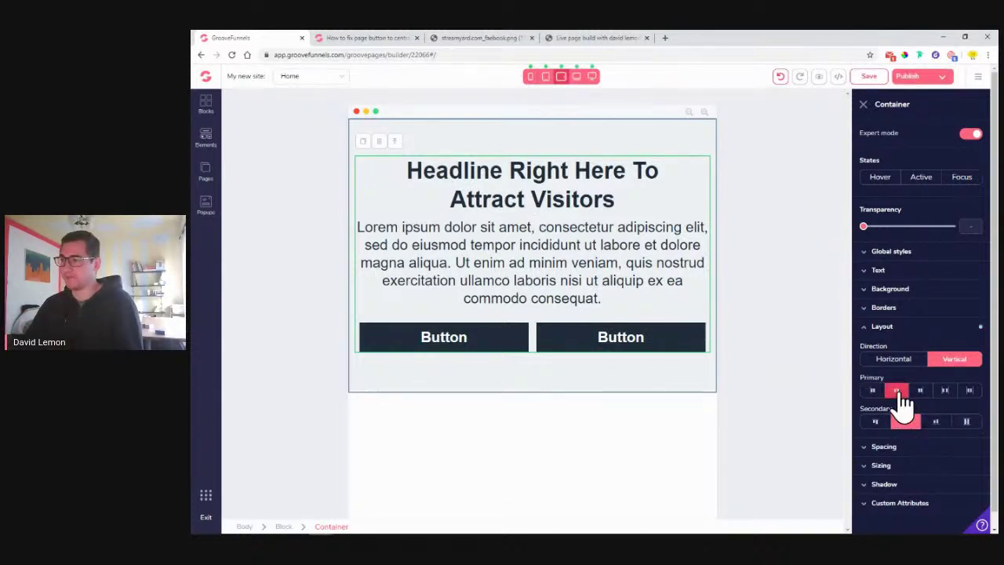
left_click(947, 363)
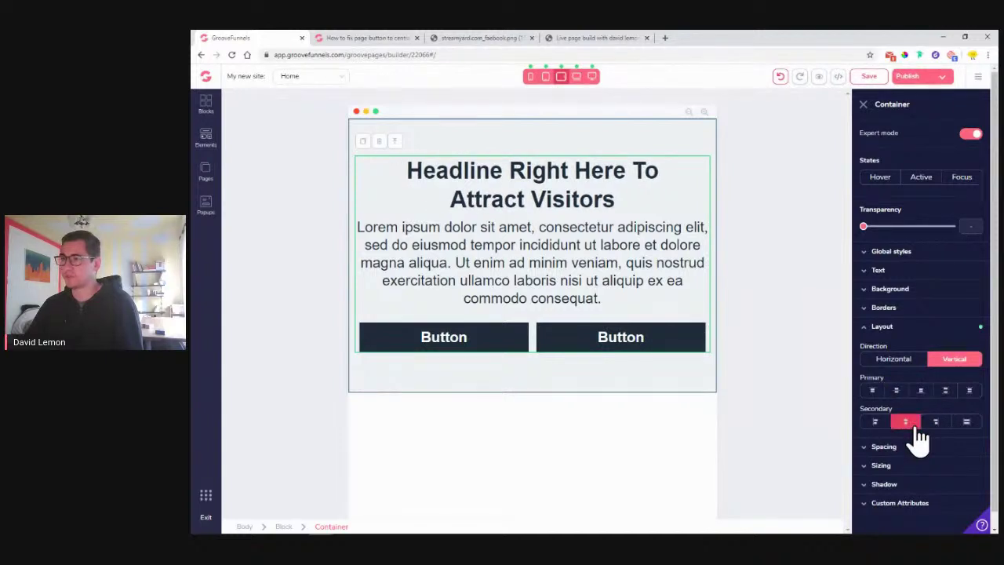
Check the container's centering across the desktop, phone and tablet sizes, ending on the largest desktop.
left_click(577, 76)
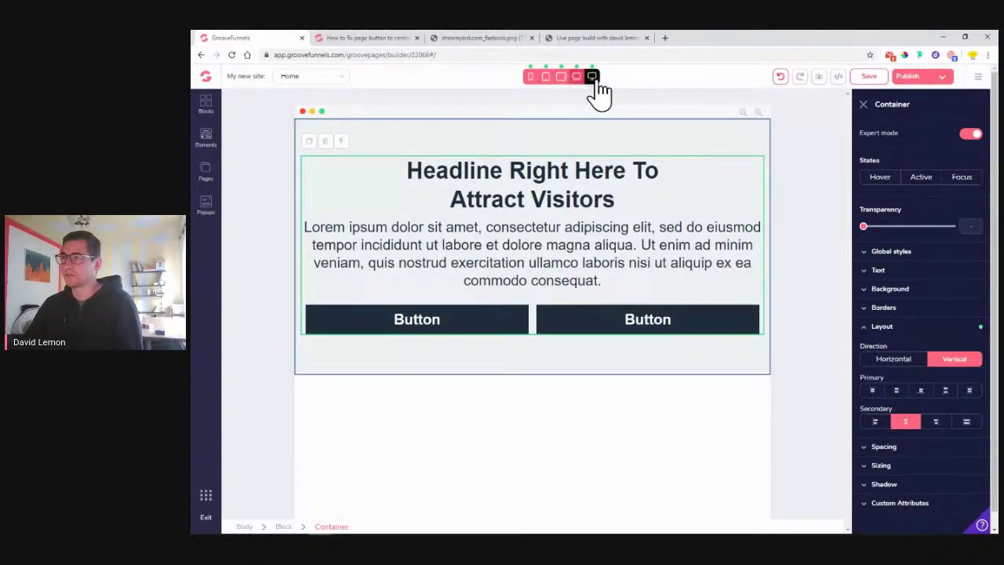
left_click(592, 76)
left_click(530, 76)
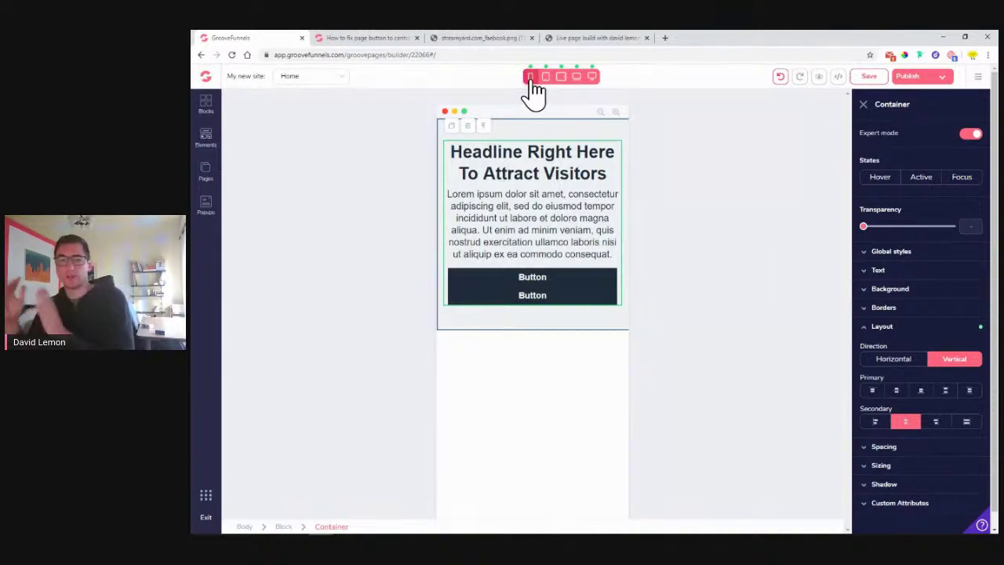
left_click(546, 76)
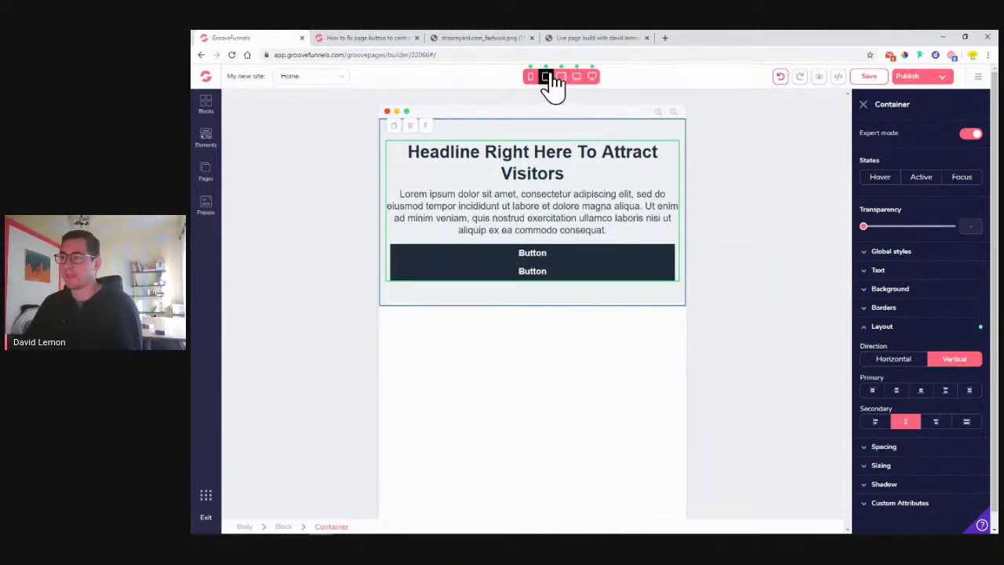
left_click(561, 76)
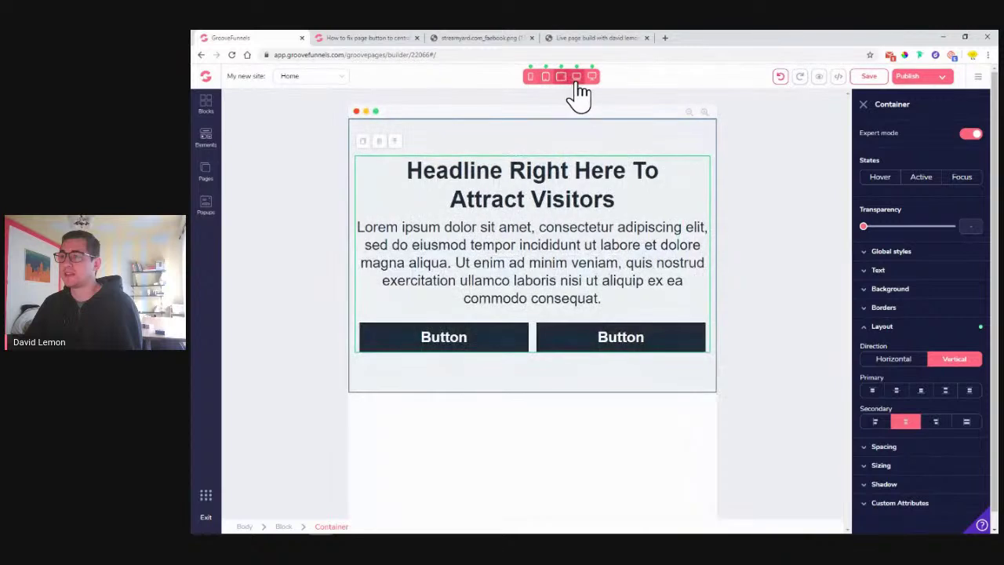
left_click(594, 78)
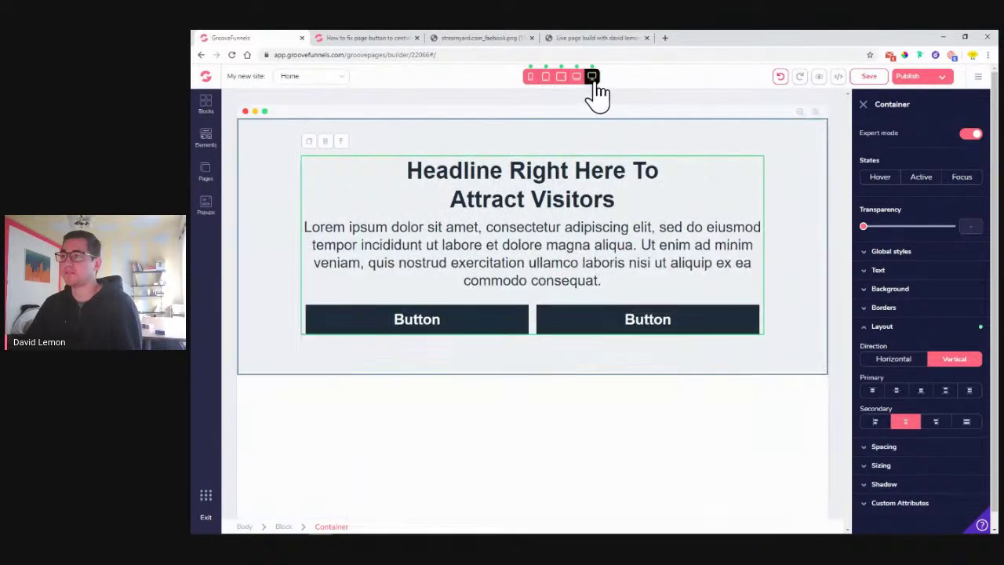
Clear the container's layout direction, then reapply vertical direction with centered primary and secondary alignment.
left_click(952, 361)
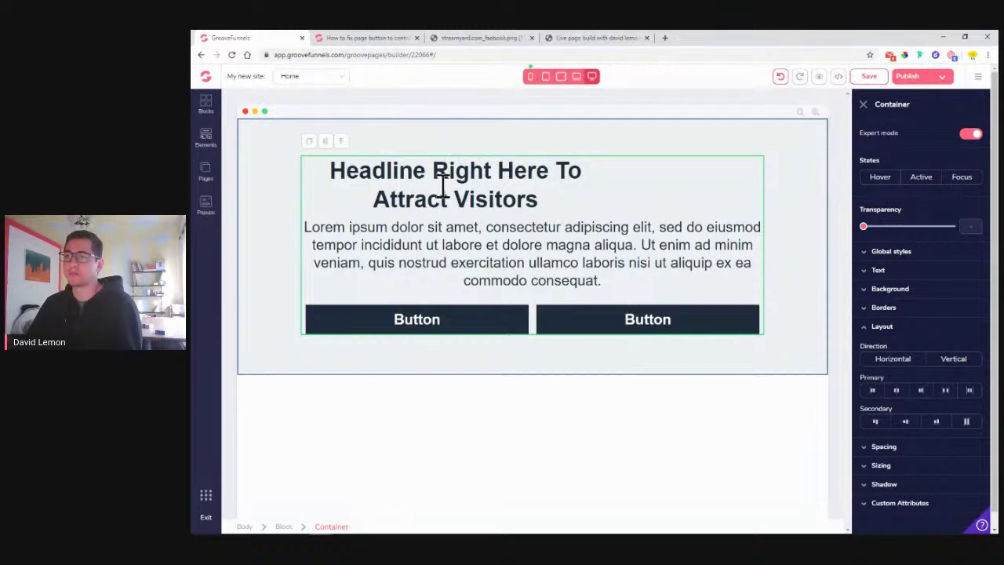
left_click(954, 360)
left_click(906, 422)
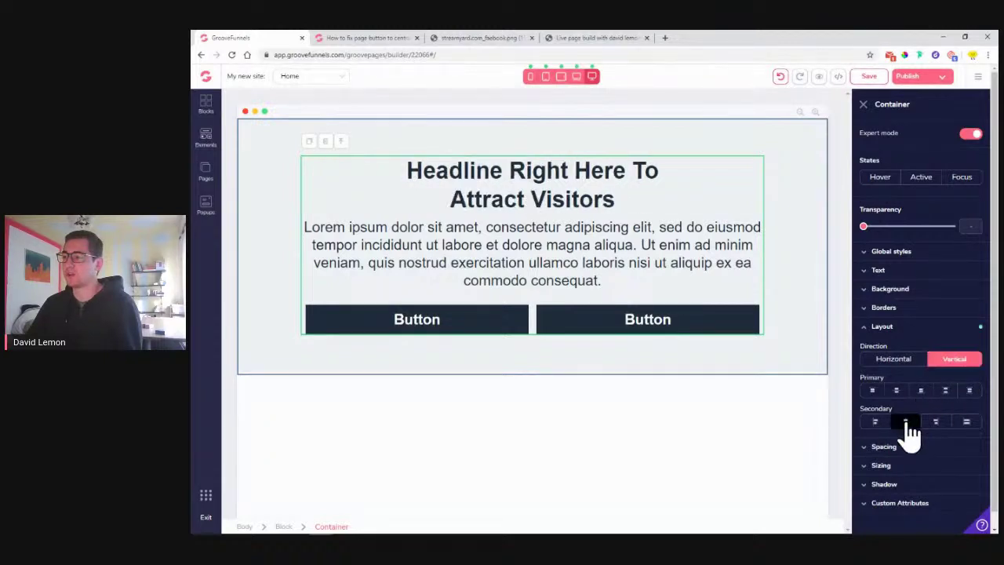
left_click(897, 391)
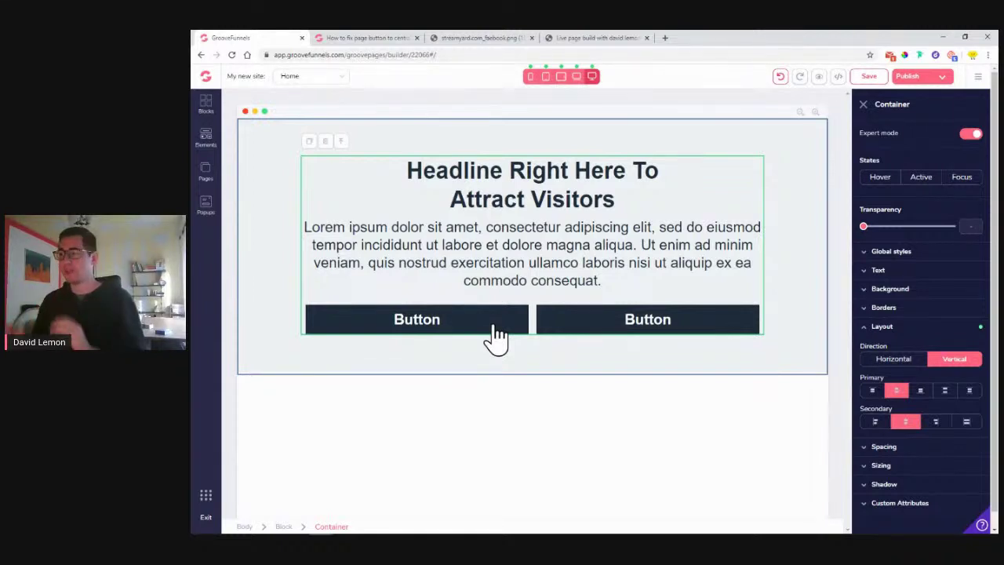
Align the container's content to the left and then to the right with the secondary alignment, and select the paragraph text.
left_click(877, 428)
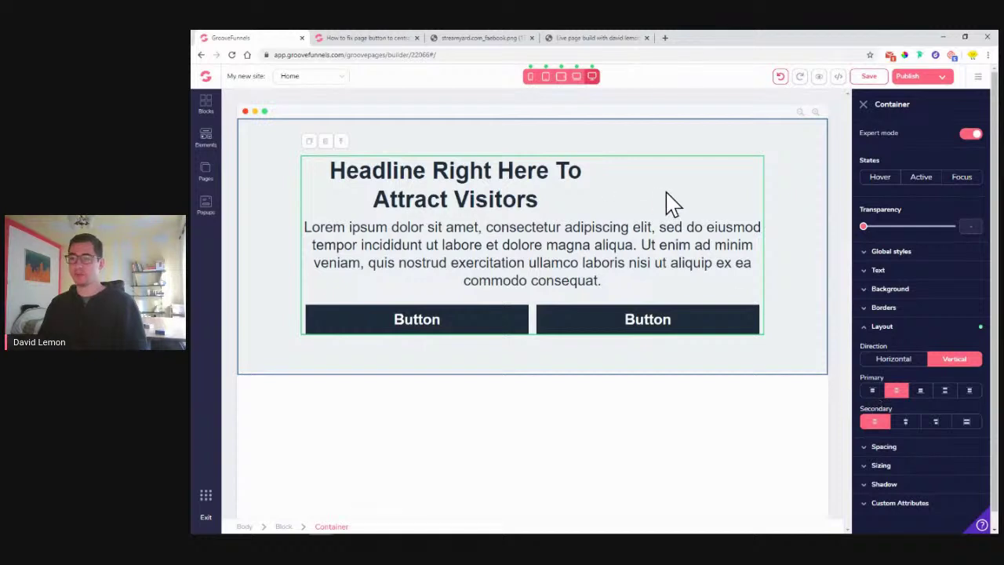
left_click(936, 424)
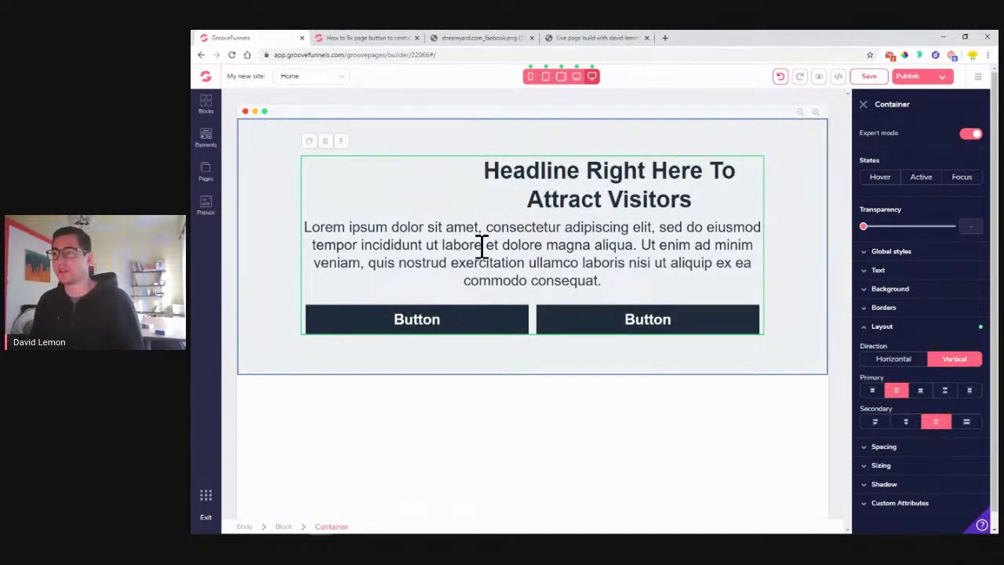
left_click(626, 236)
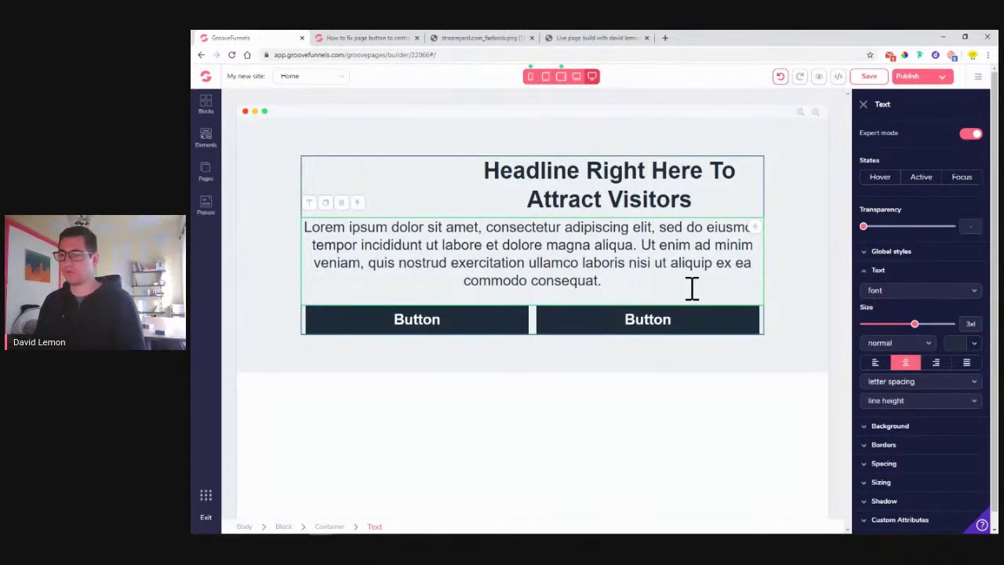
Select the headline text, and switch to the streamyard.com/facebook image and the GroovePages session's title image.
left_click(665, 196)
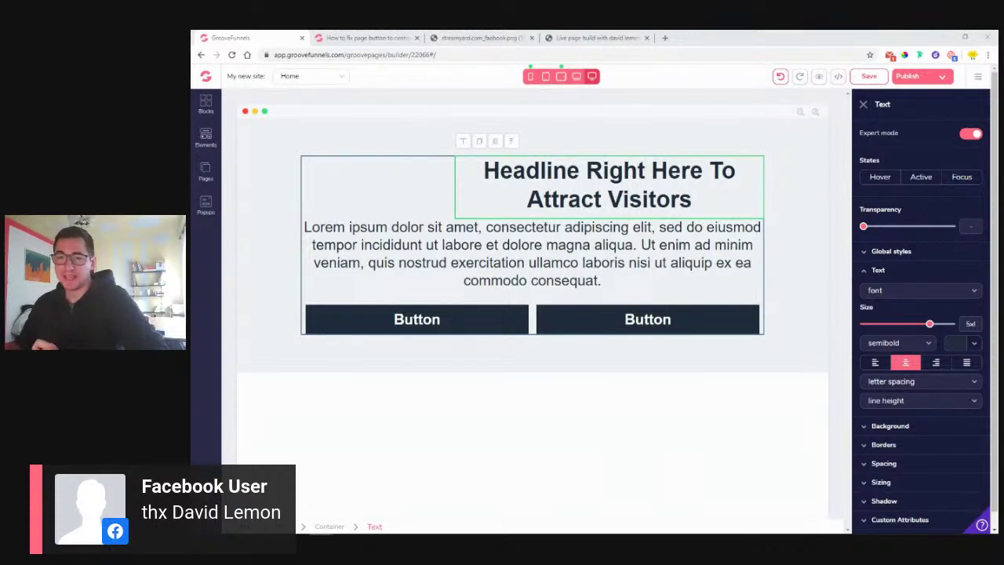
left_click(480, 38)
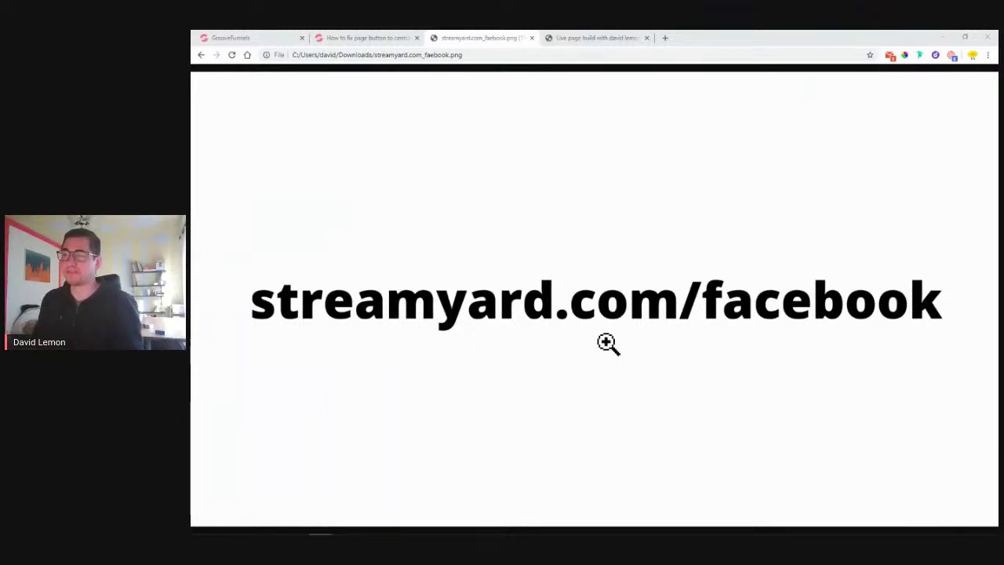
left_click(604, 37)
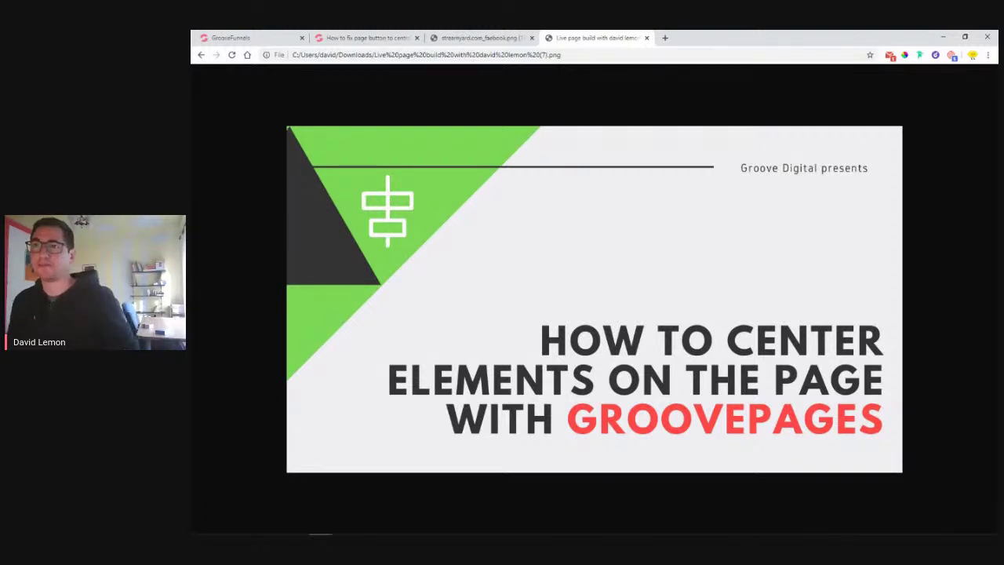
Review the Tutorials and Training Video Requests board and its Create a Post form on the GrooveFunnels feedback site, and return to the title image.
left_click(376, 39)
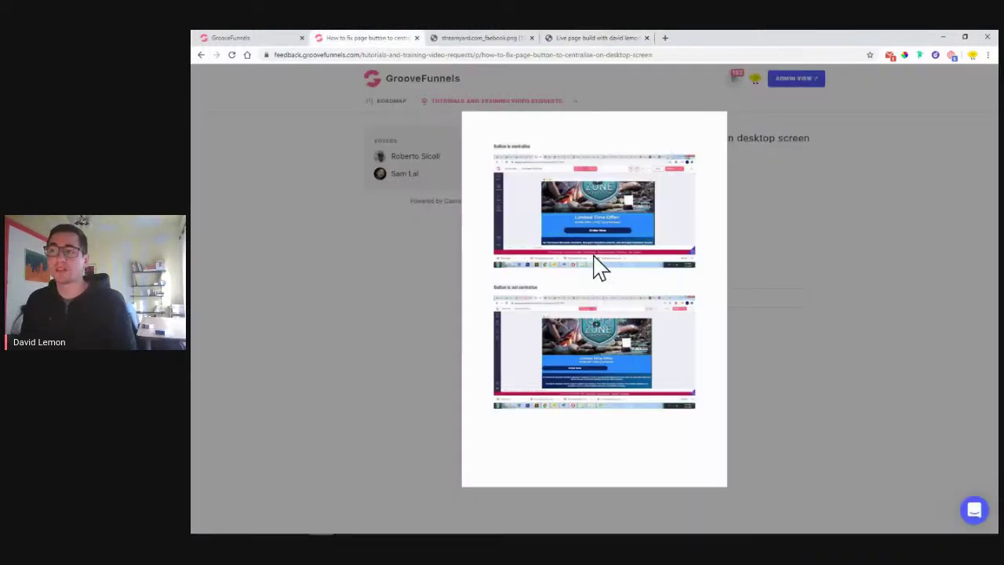
left_click(316, 187)
left_click(477, 107)
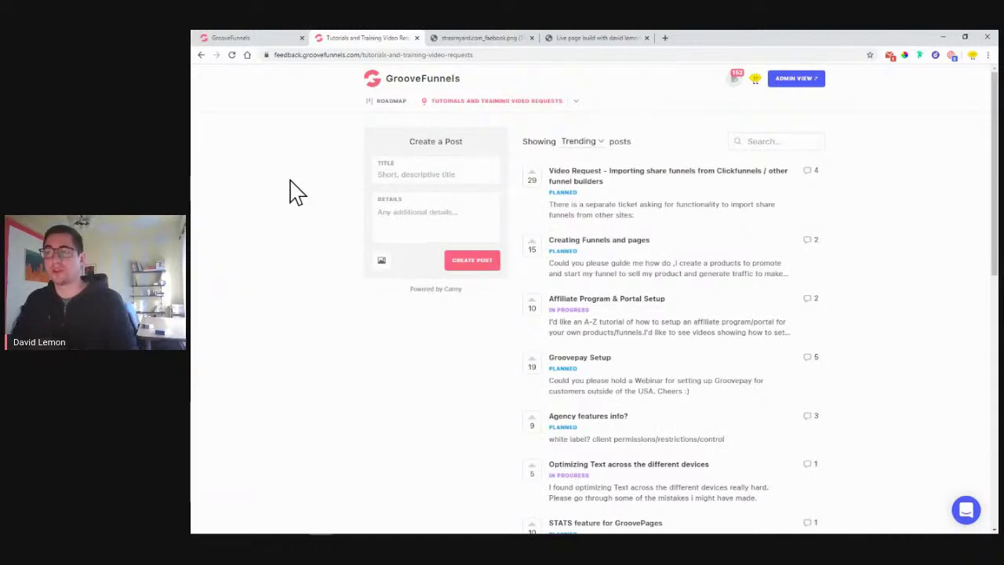
scroll(292, 193, "down", 3)
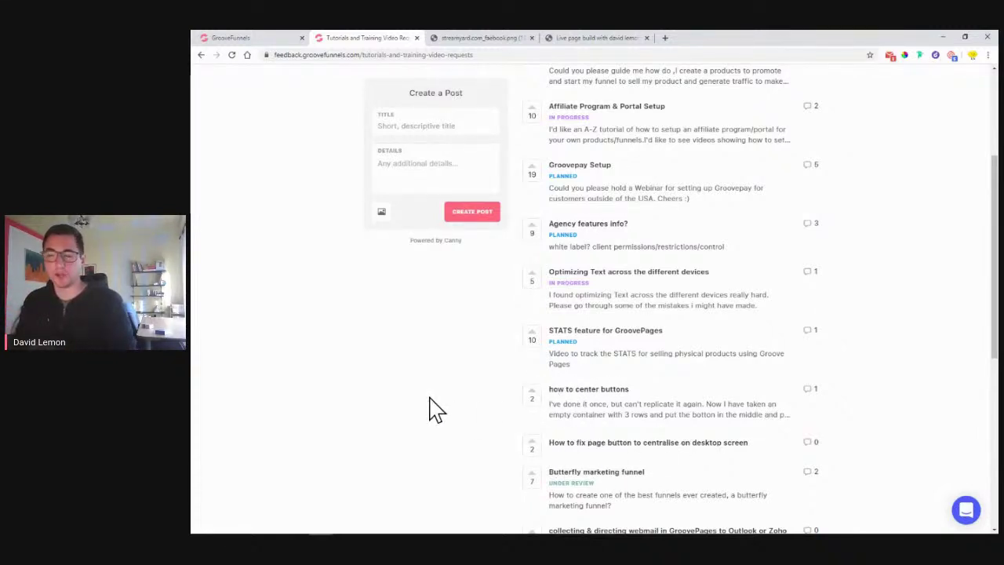
left_click(396, 126)
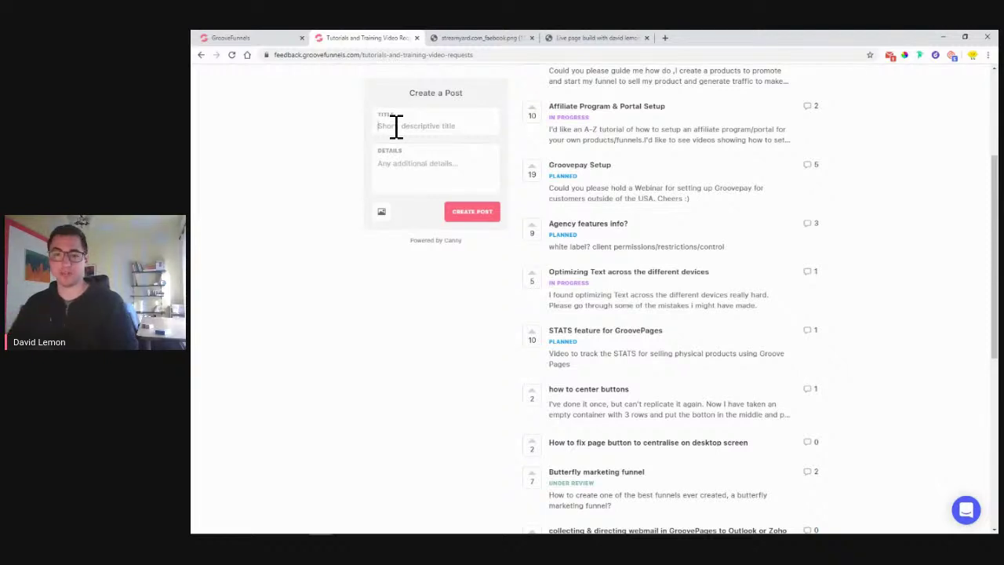
left_click(604, 39)
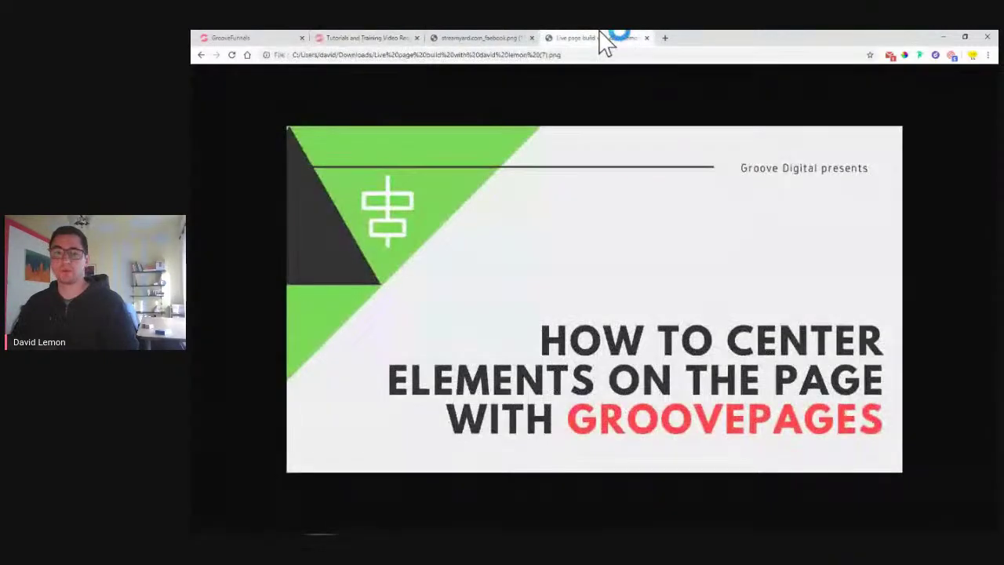